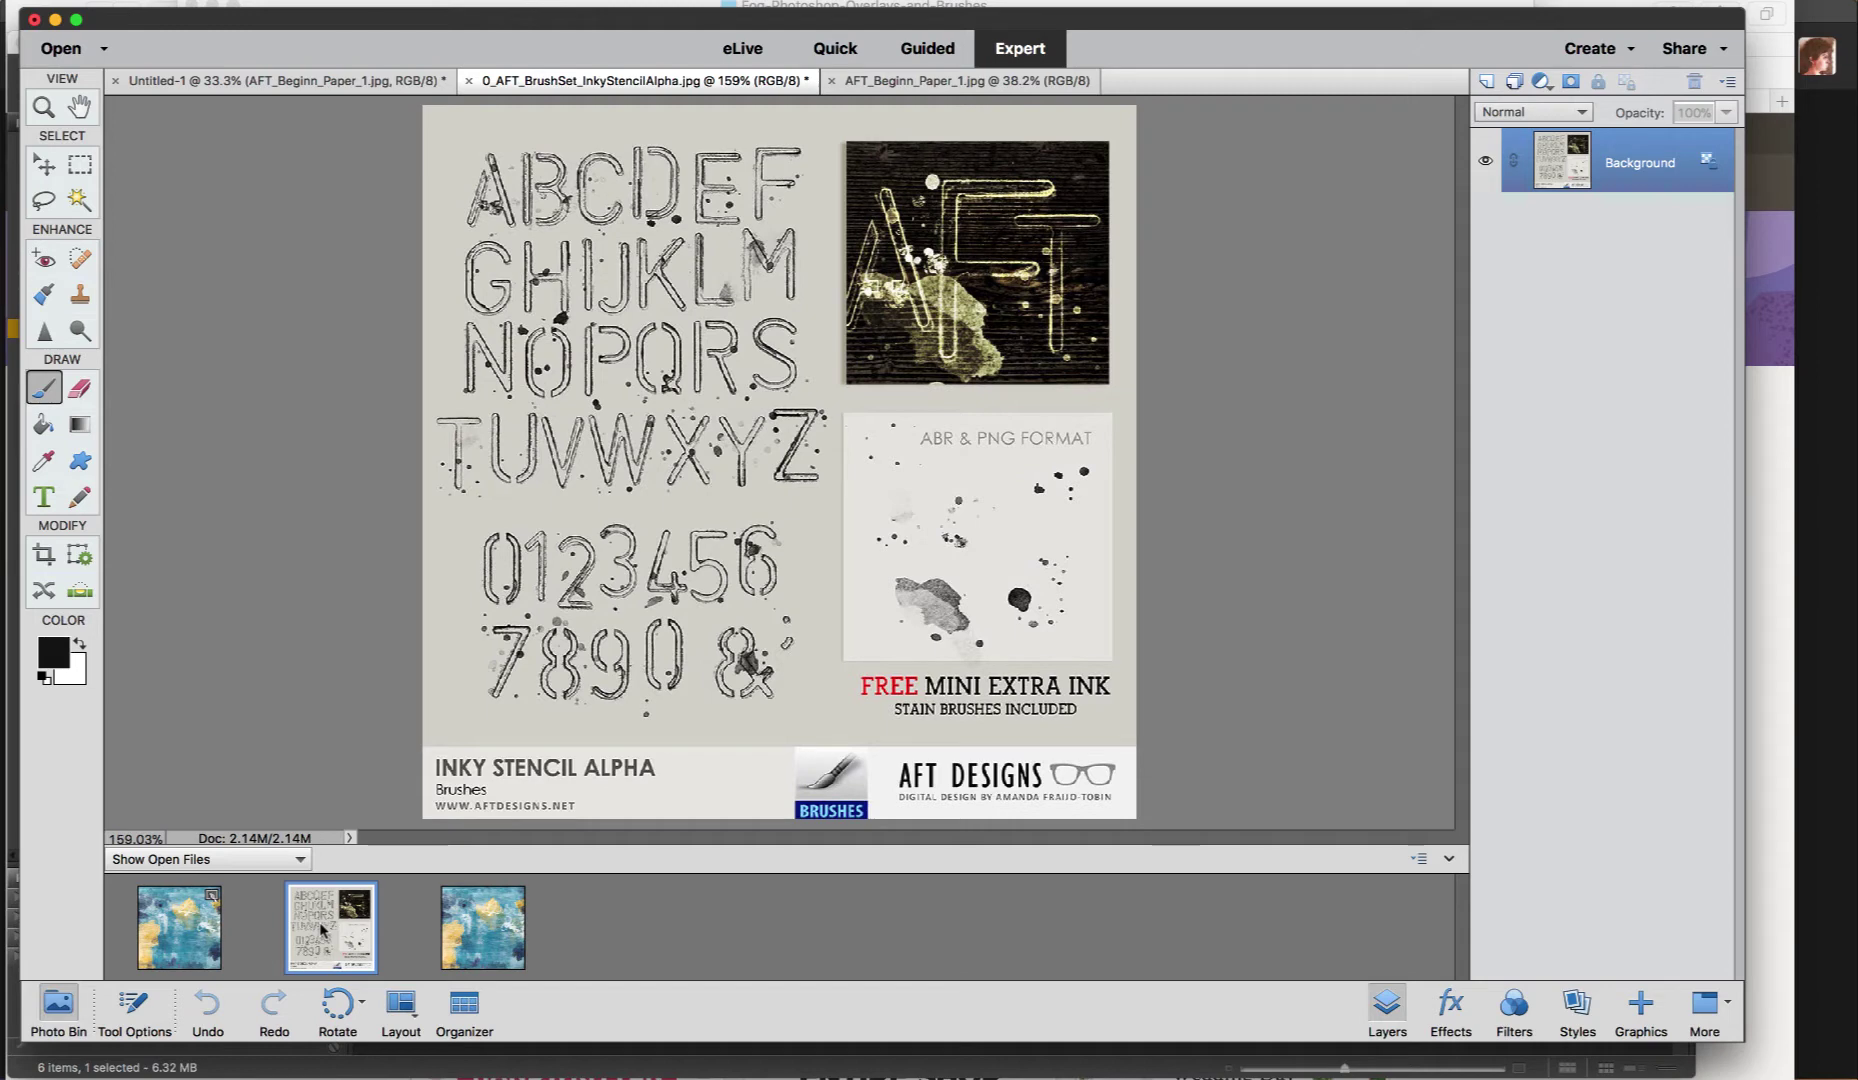
# Switch to the Untitled-1 paper document and browse the InkyStencil brush set for the Brush tool
pyautogui.click(198, 938)
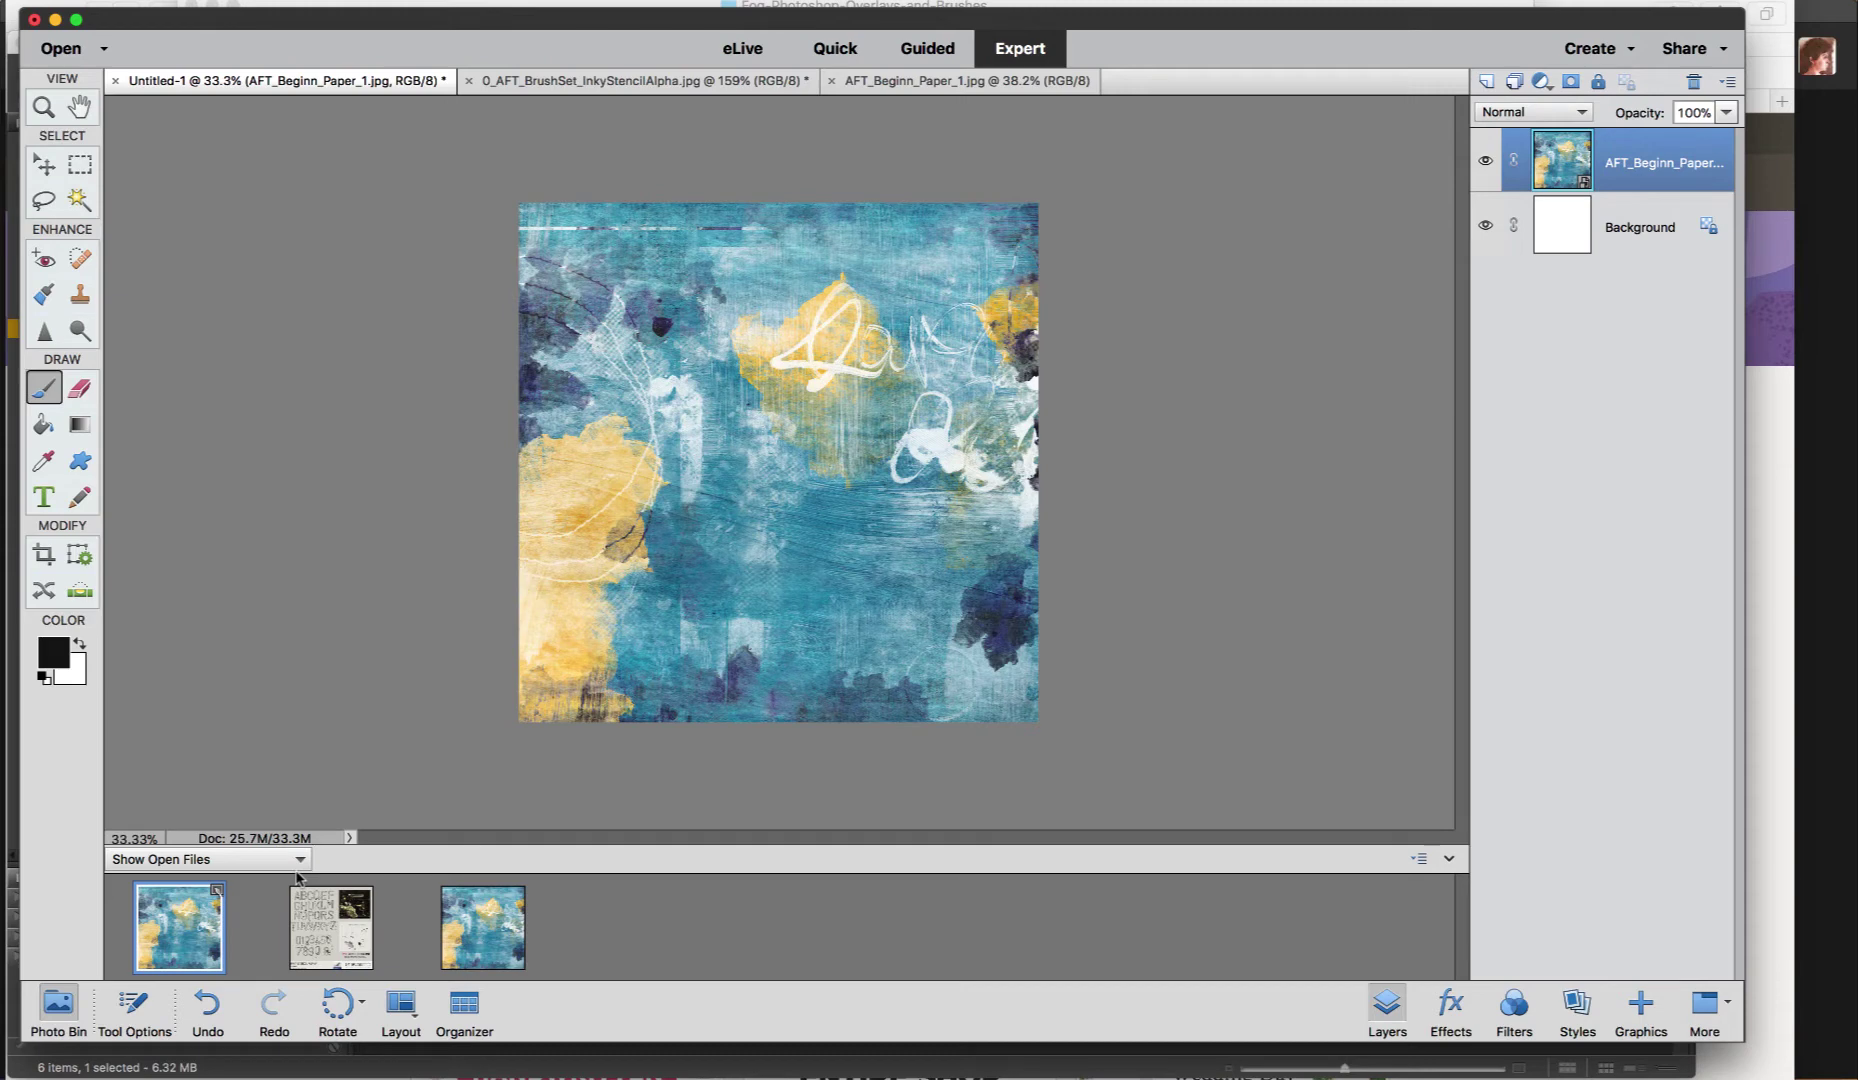
pyautogui.click(43, 388)
pyautogui.click(509, 900)
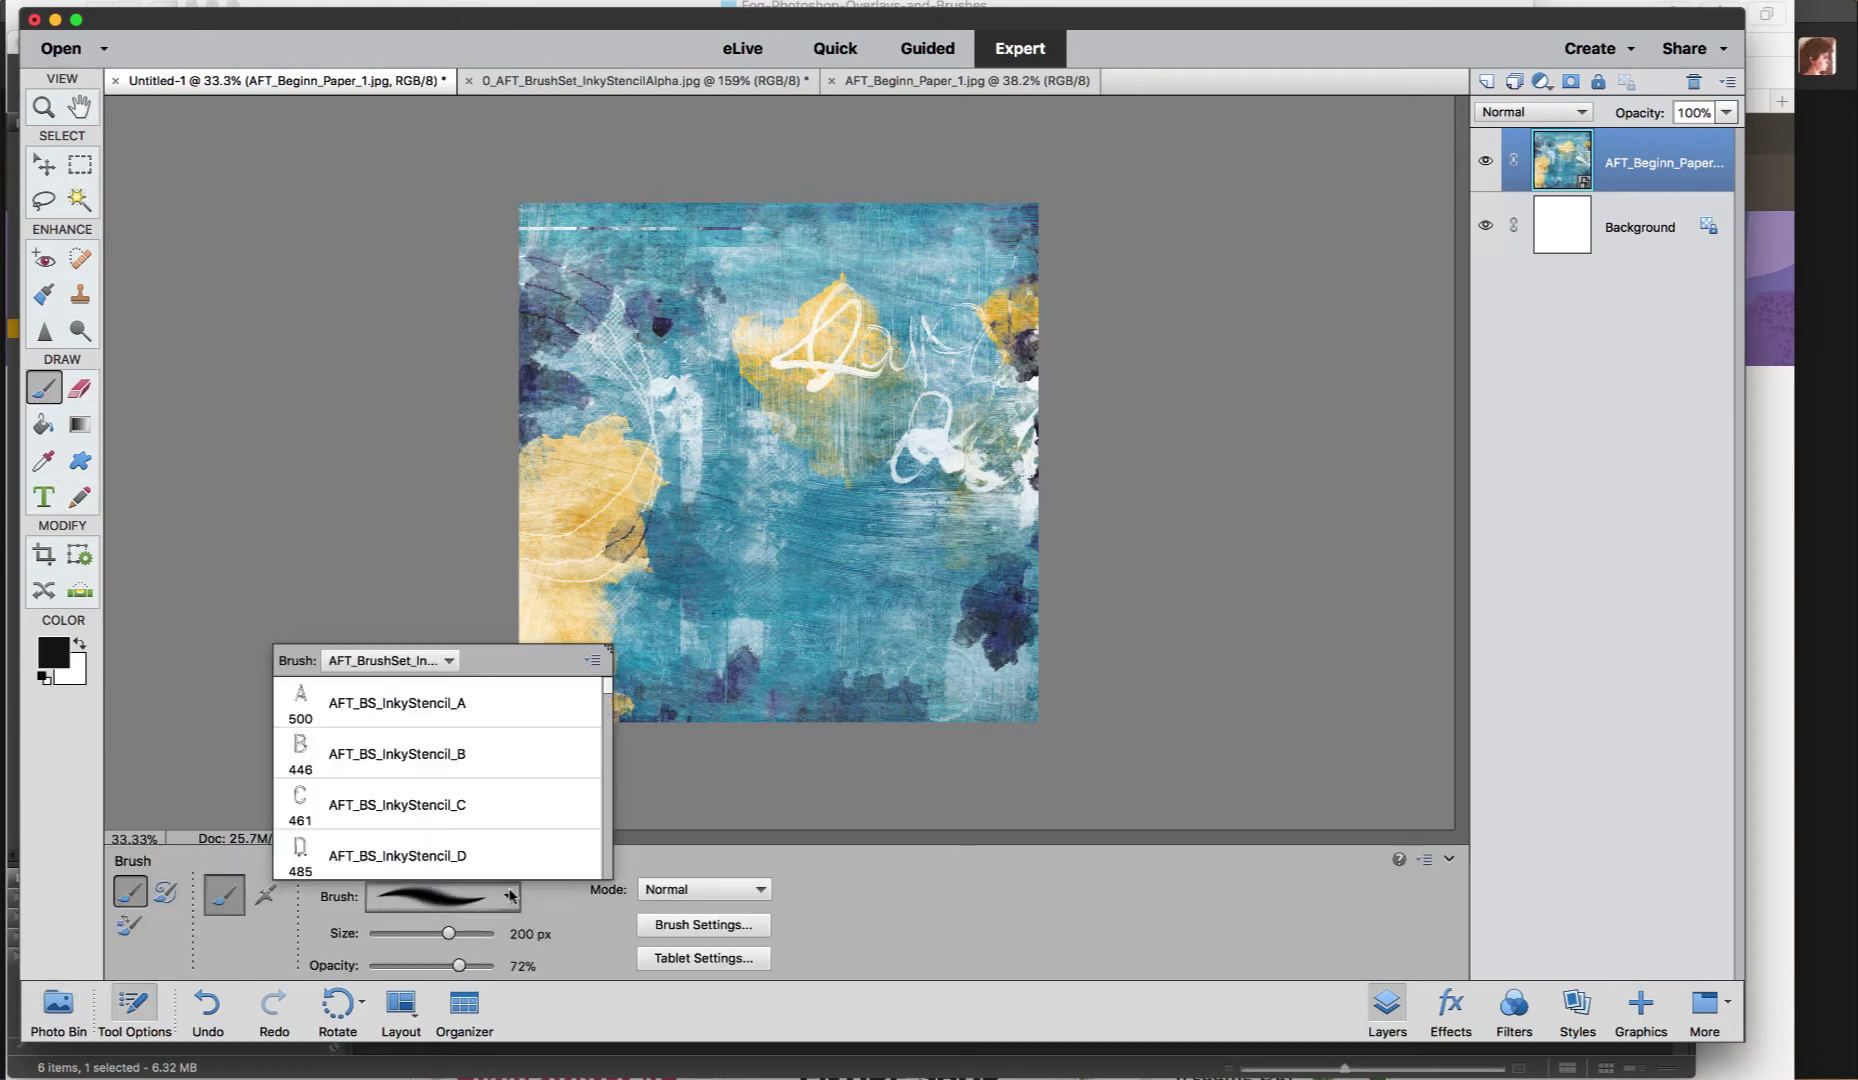
pyautogui.click(593, 661)
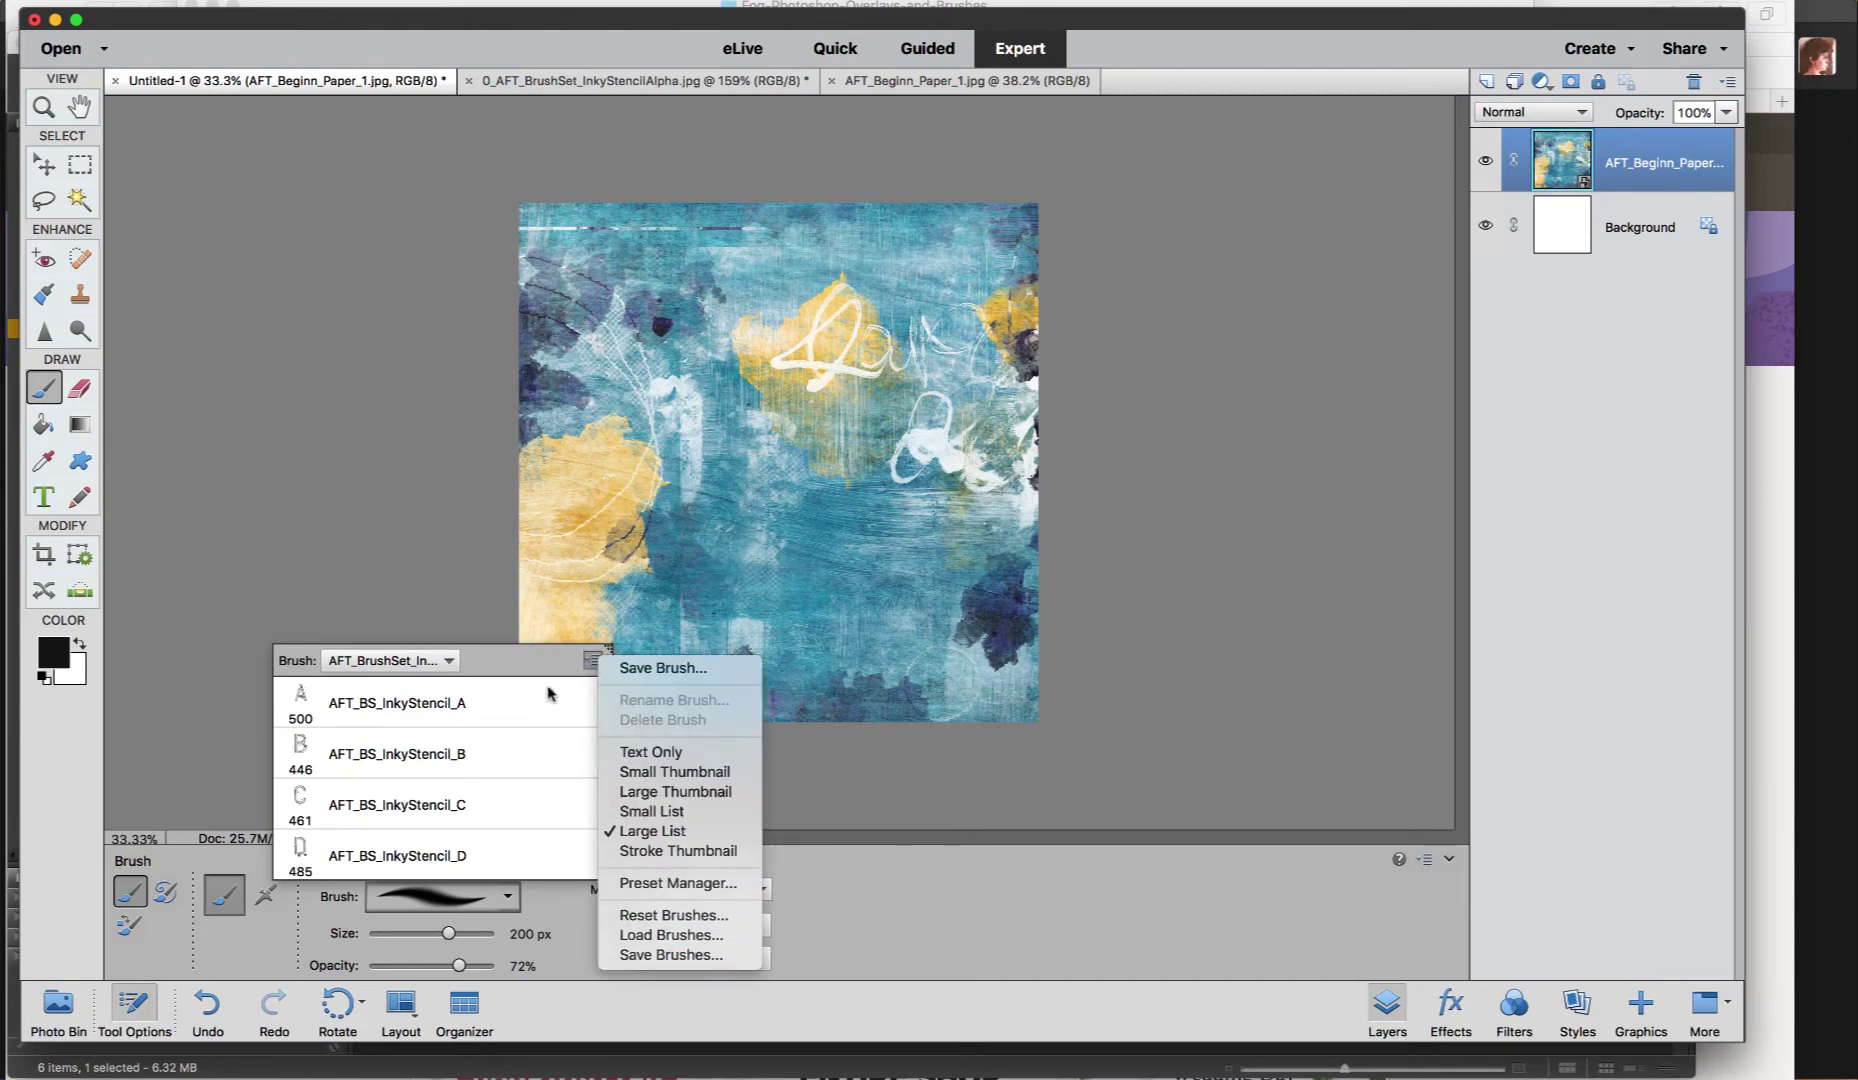
pyautogui.click(534, 650)
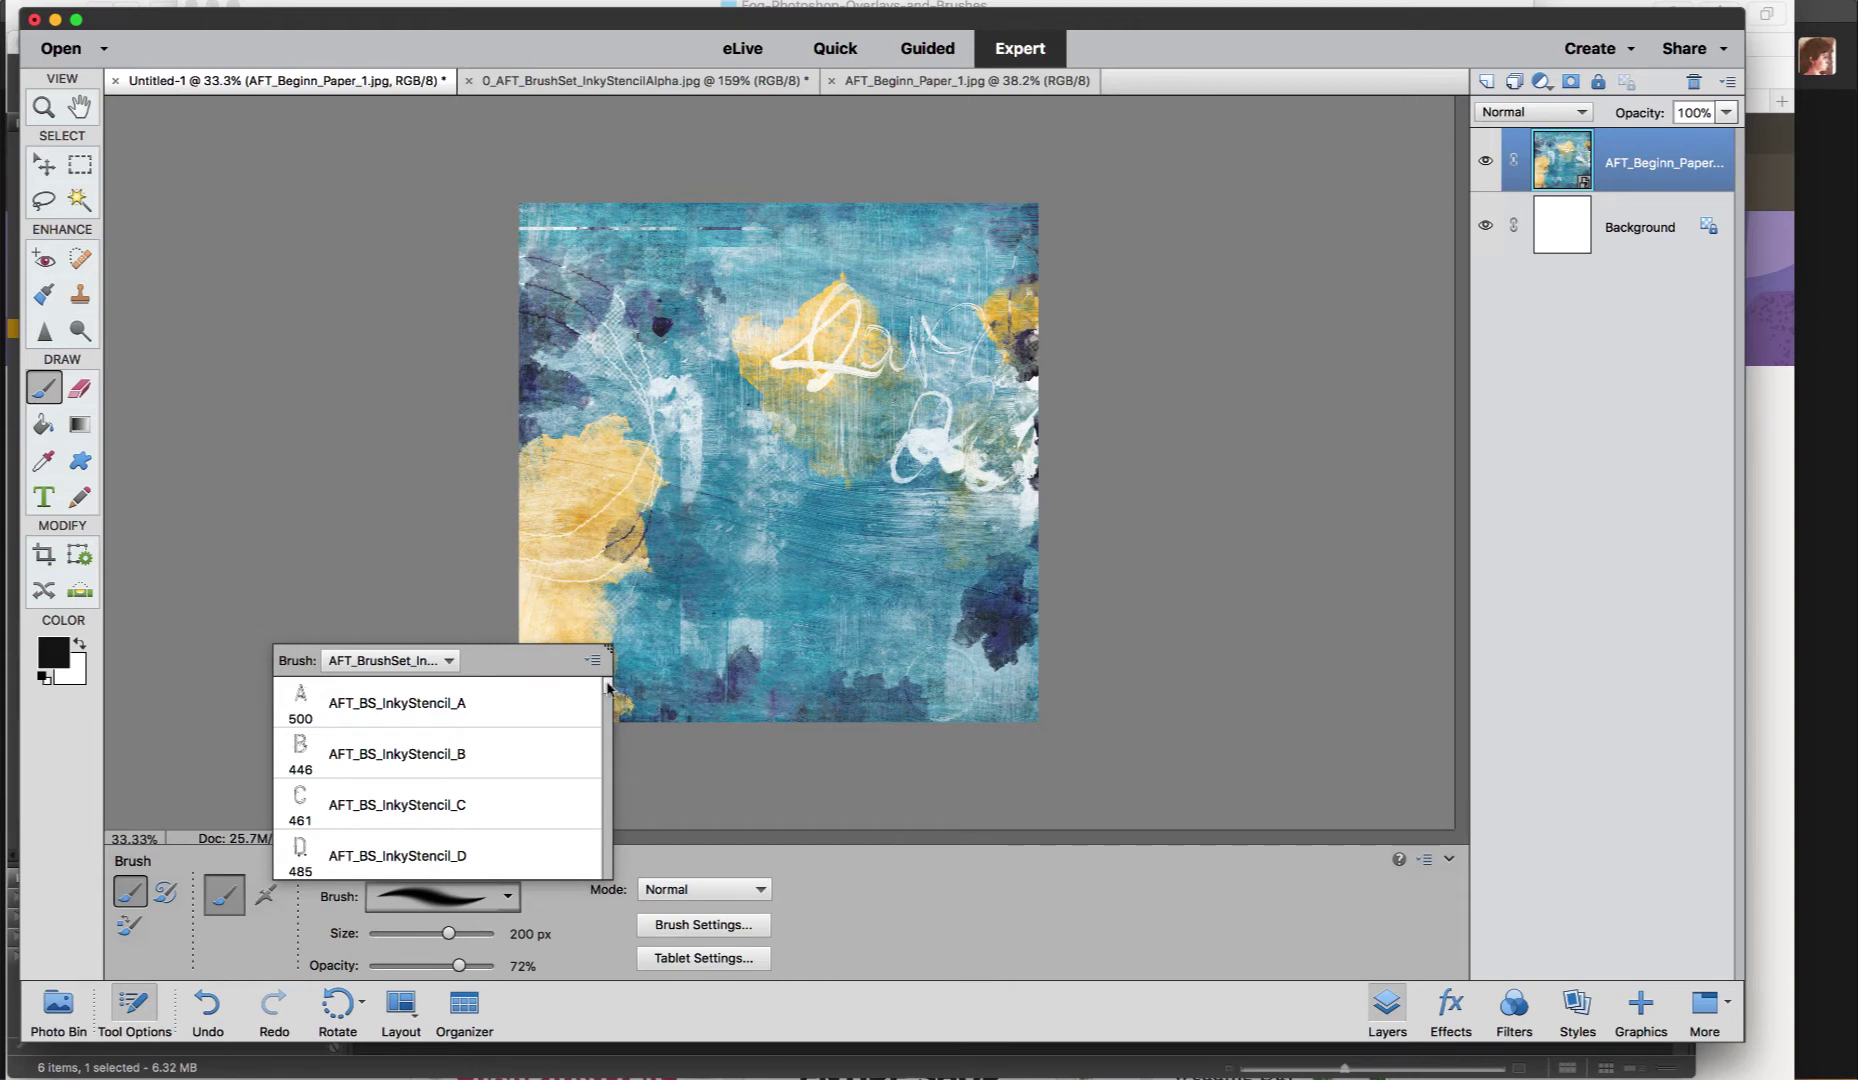
pyautogui.moveTo(607, 688); pyautogui.dragTo(607, 830)
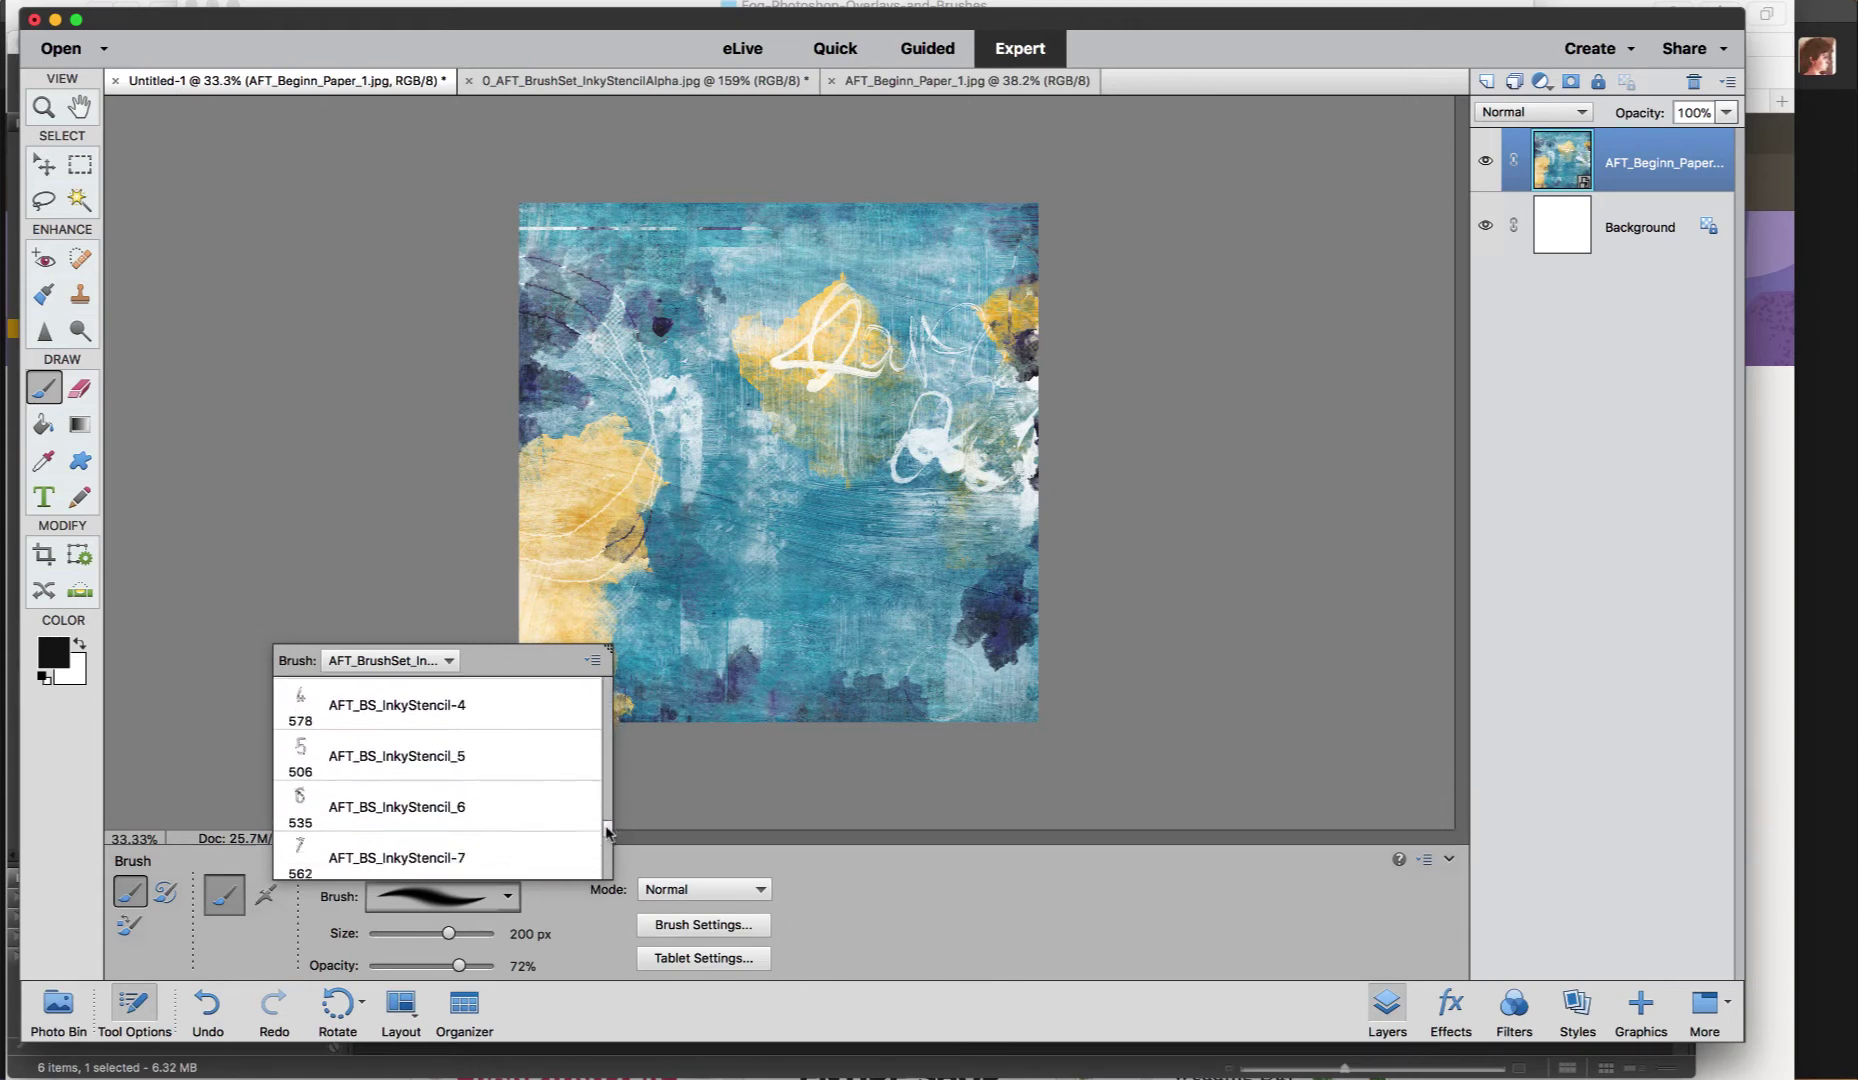
pyautogui.scroll(-5, 607, 830)
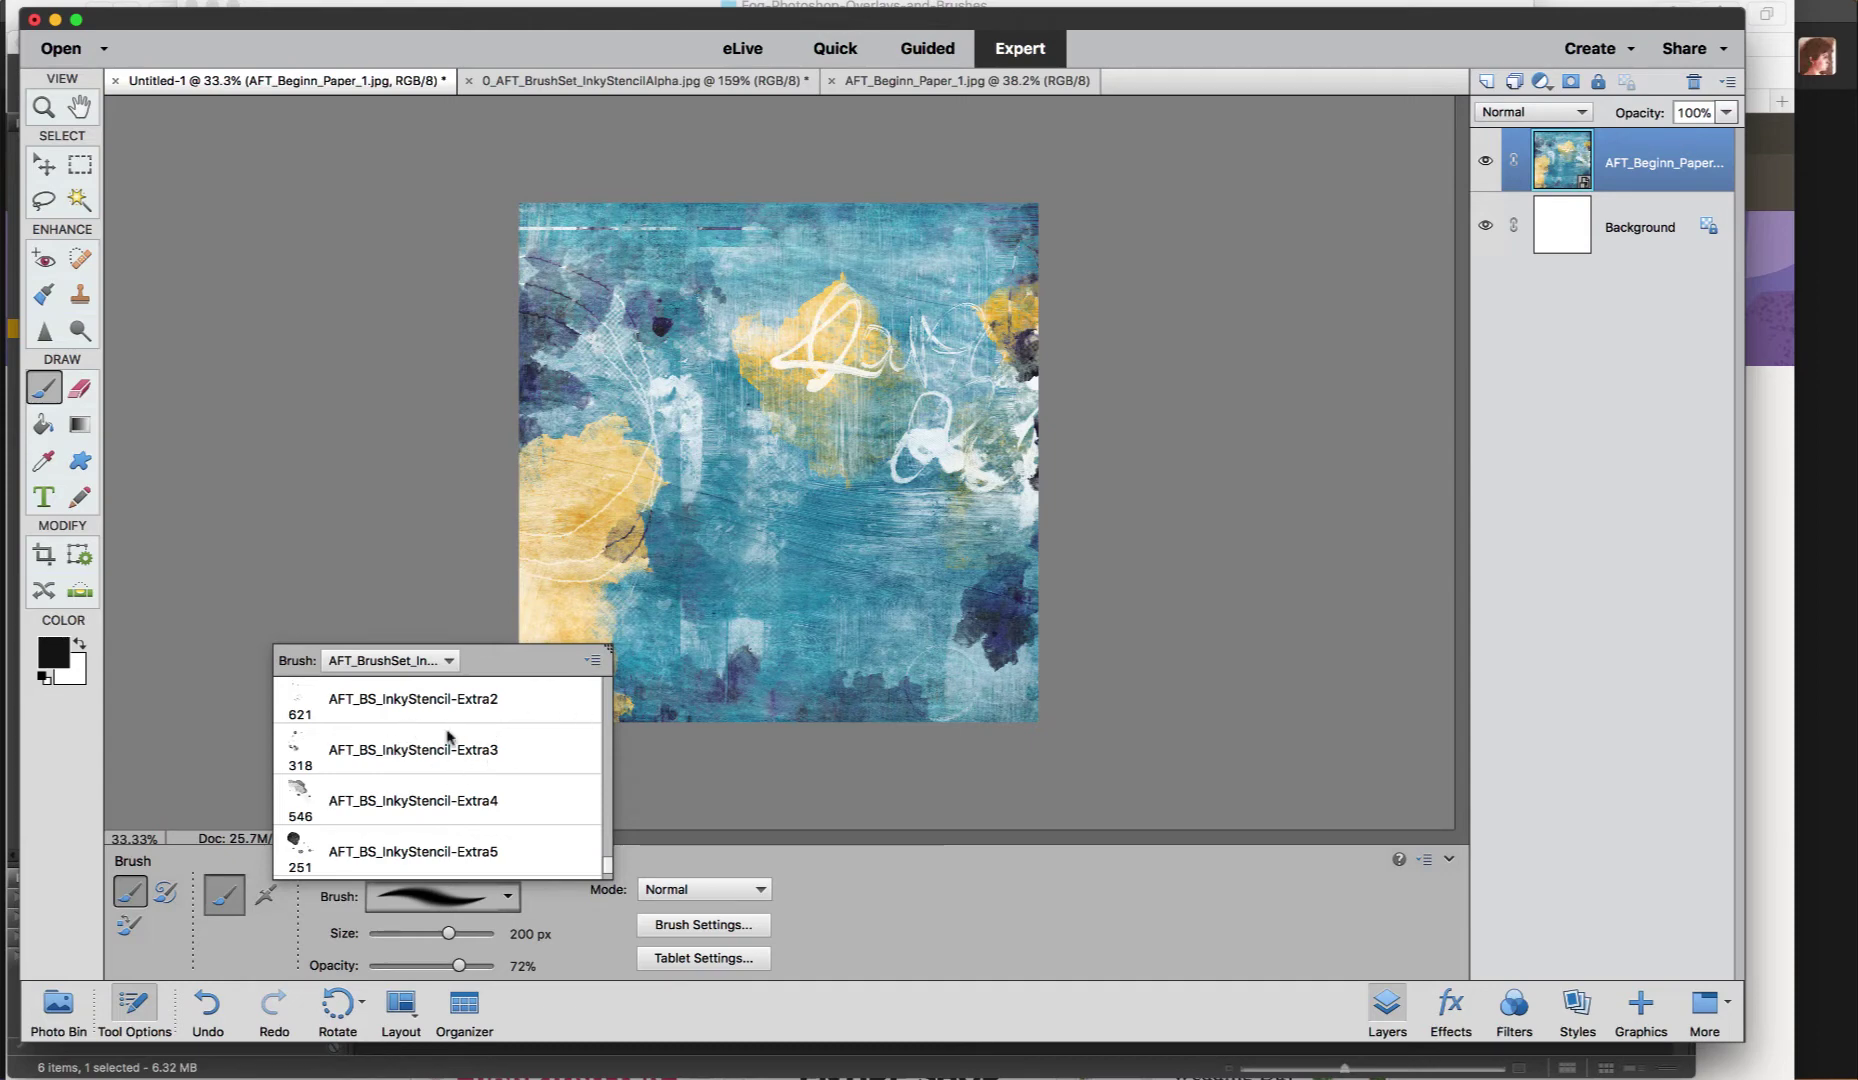
pyautogui.moveTo(608, 866); pyautogui.dragTo(623, 736)
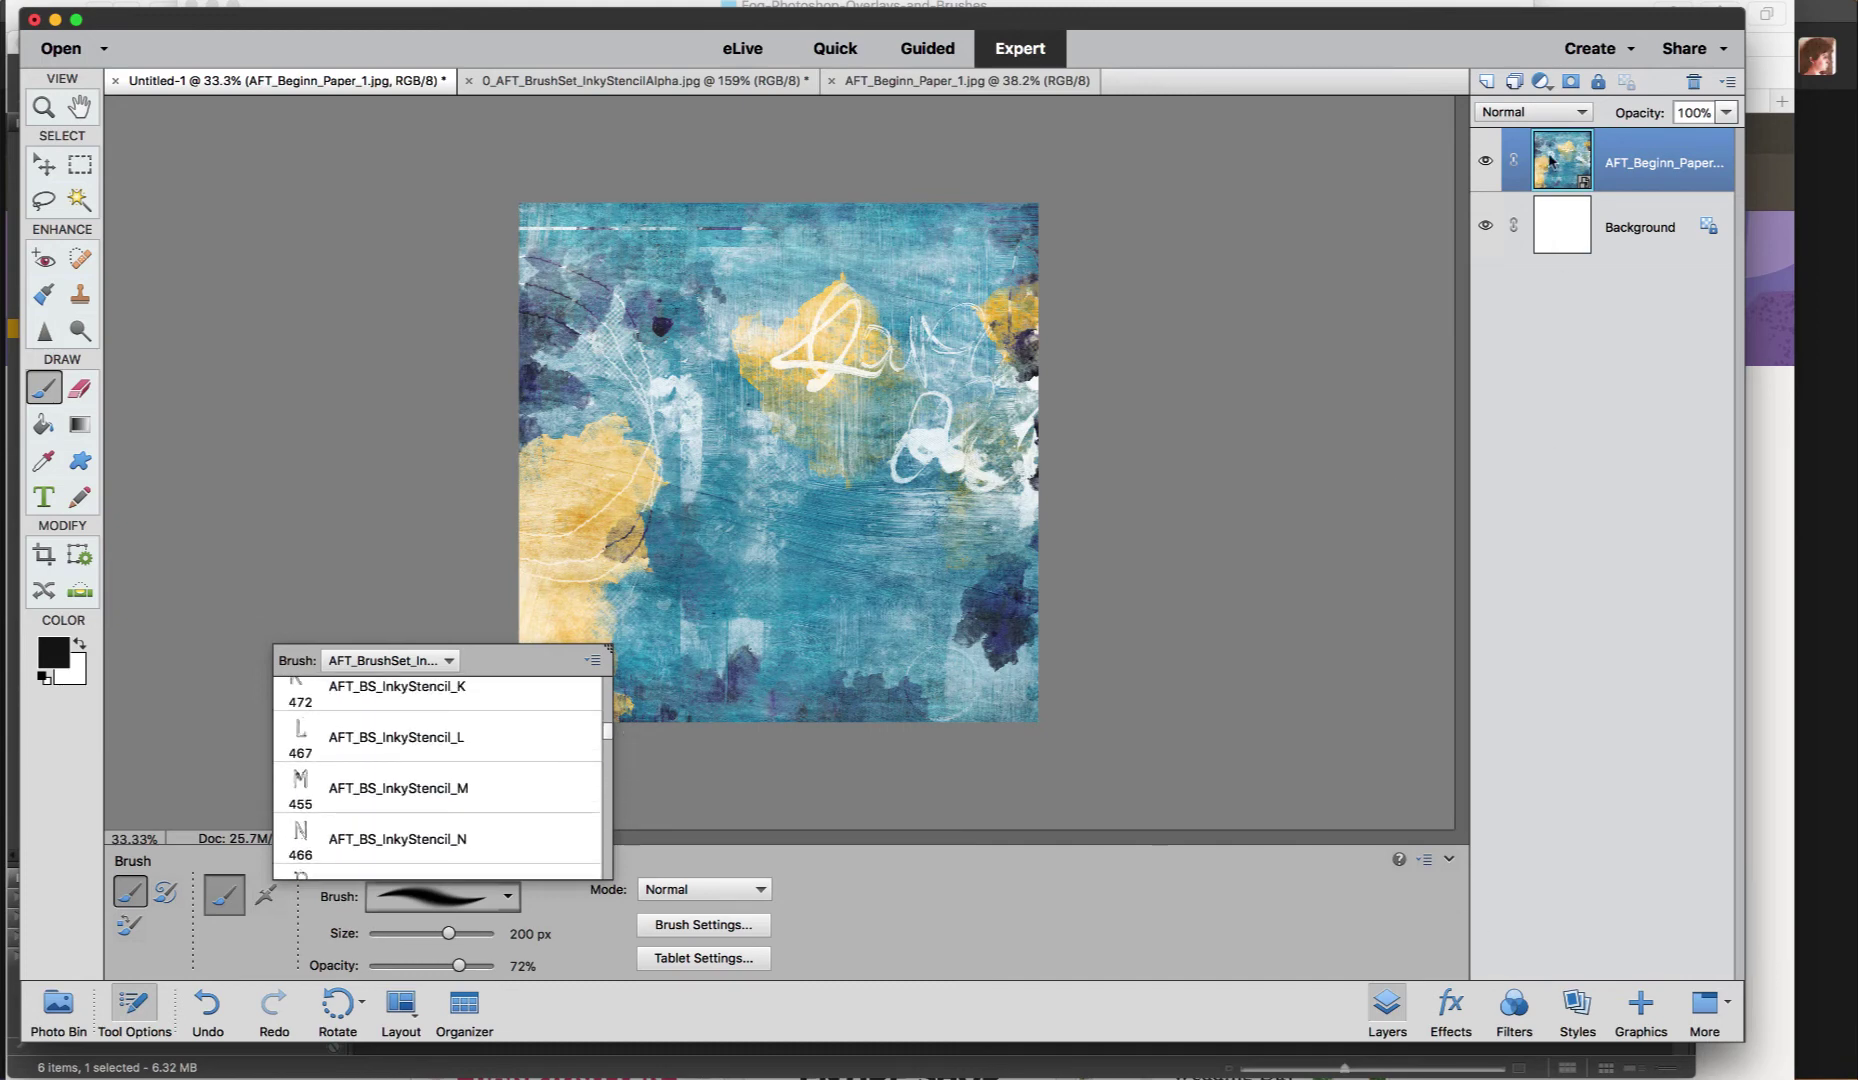
# Add a new layer and stamp the AFT_BS_InkyStencil_A letter just above the middle of the paper
pyautogui.click(1485, 83)
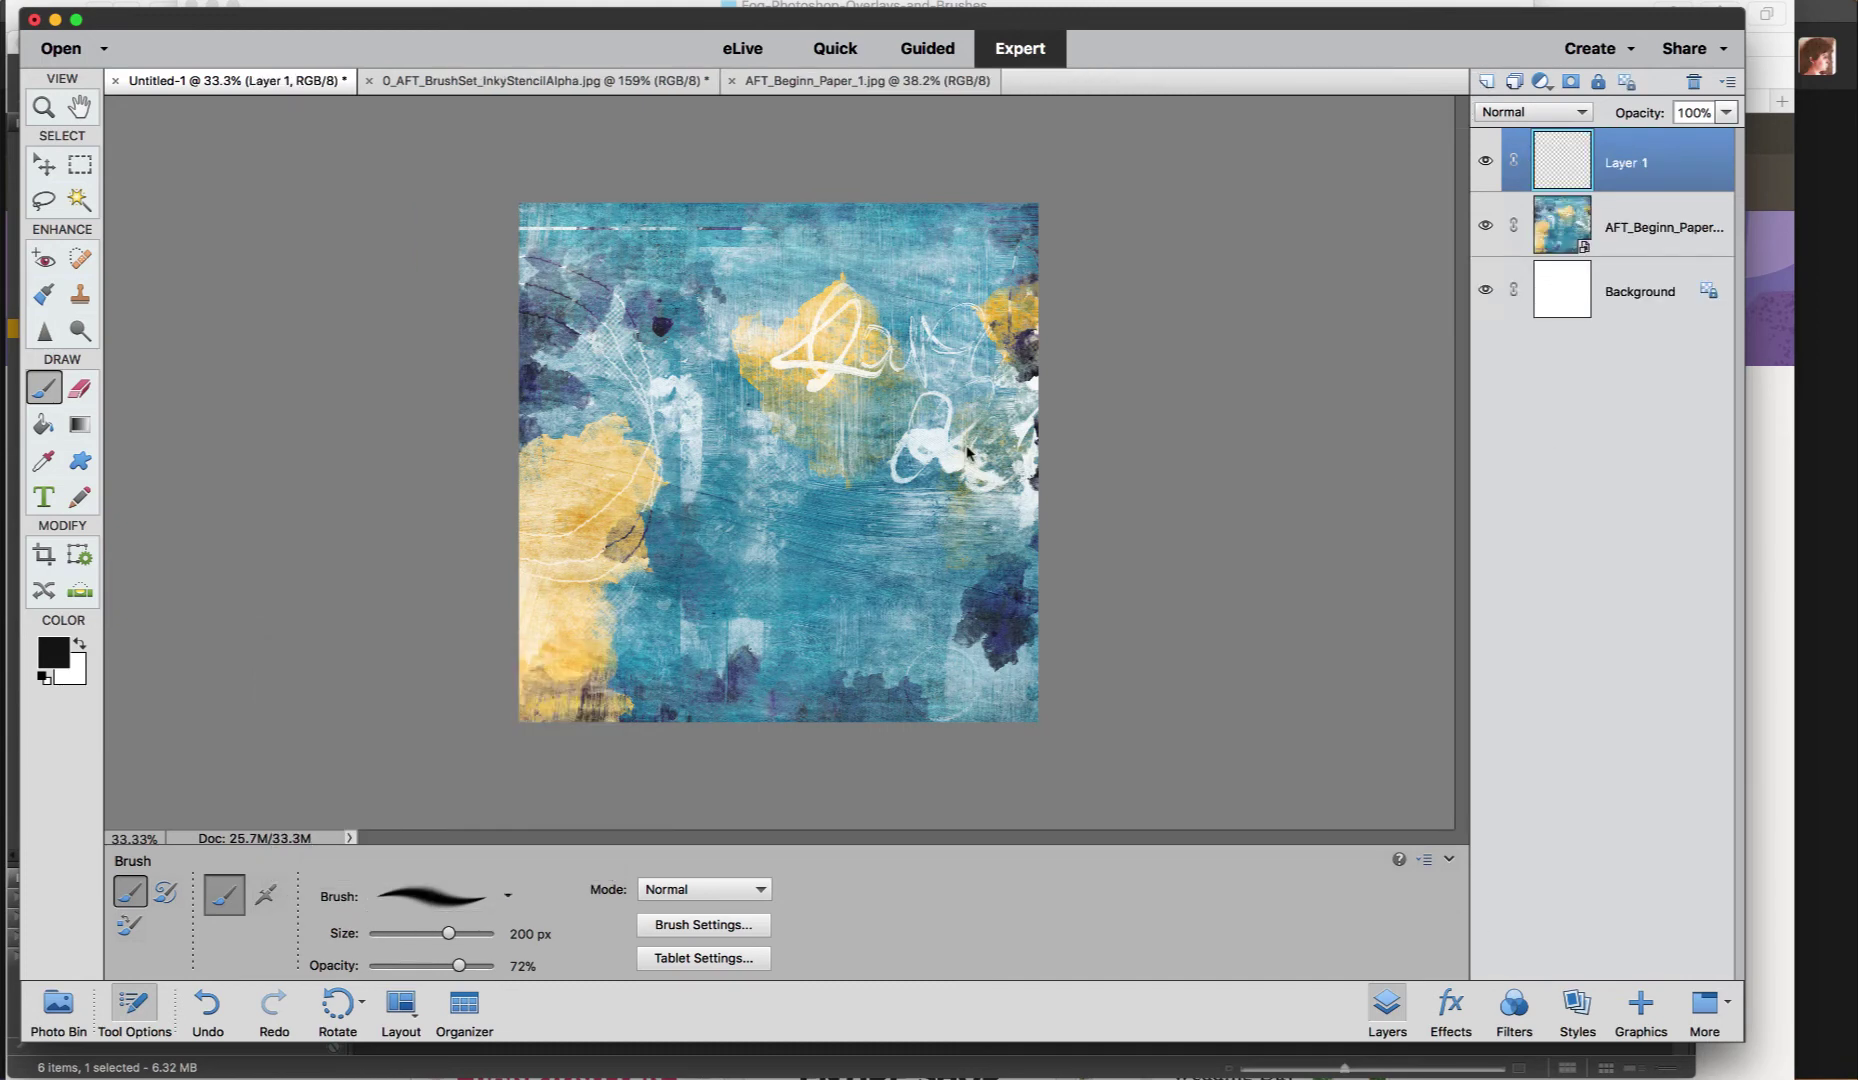
pyautogui.click(490, 905)
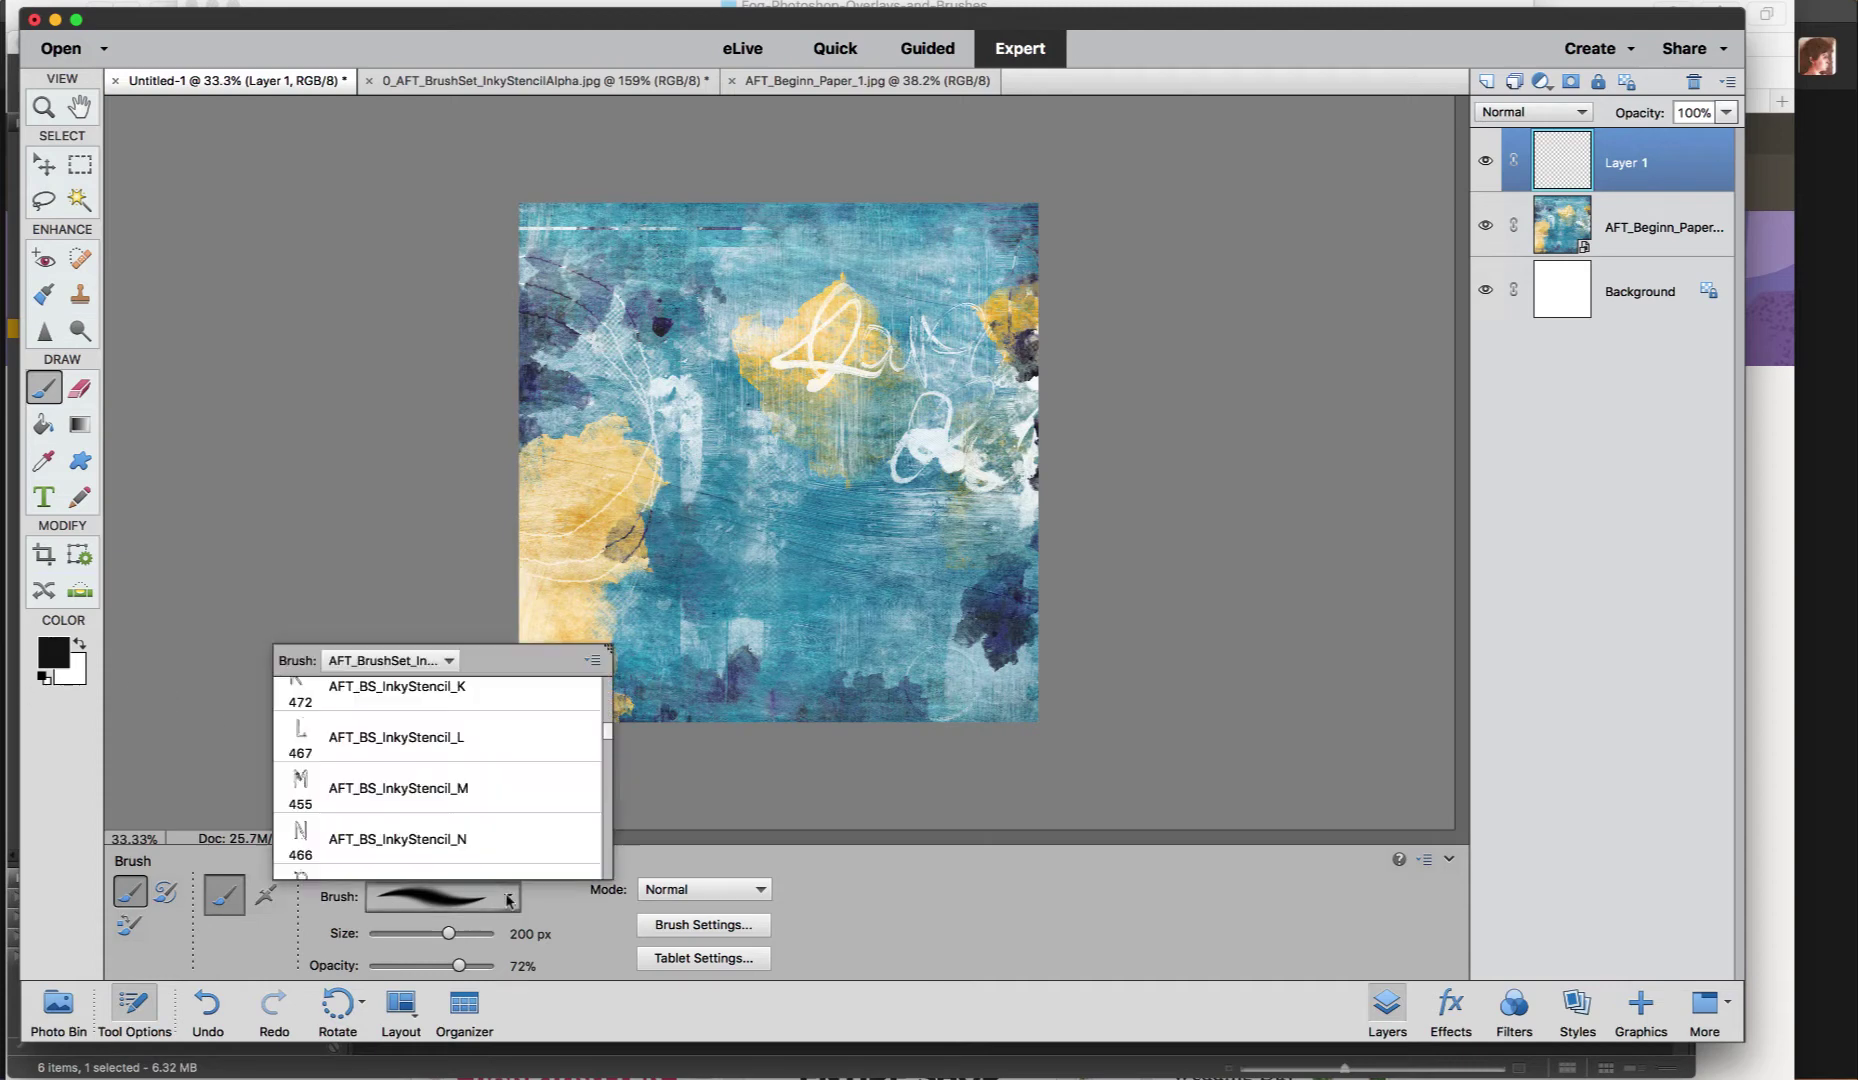
pyautogui.moveTo(610, 736); pyautogui.dragTo(609, 688)
pyautogui.click(446, 683)
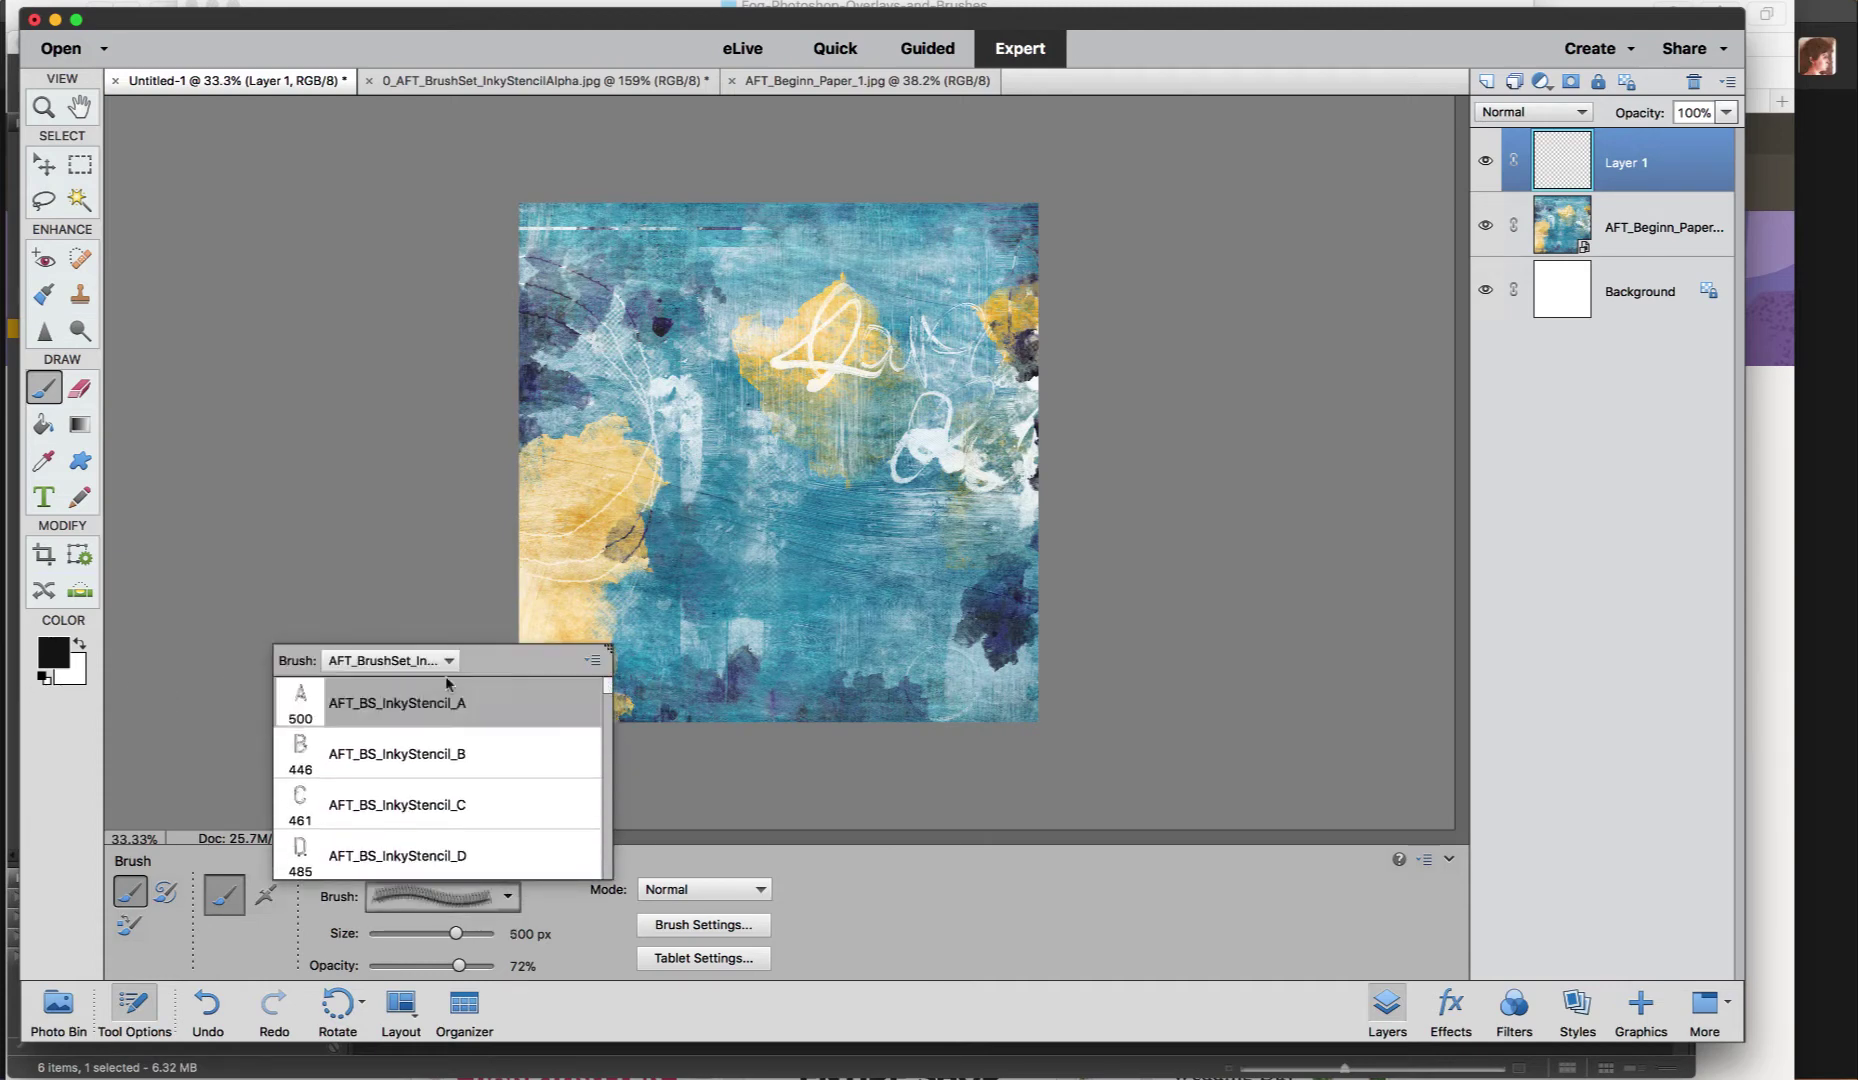
pyautogui.click(670, 446)
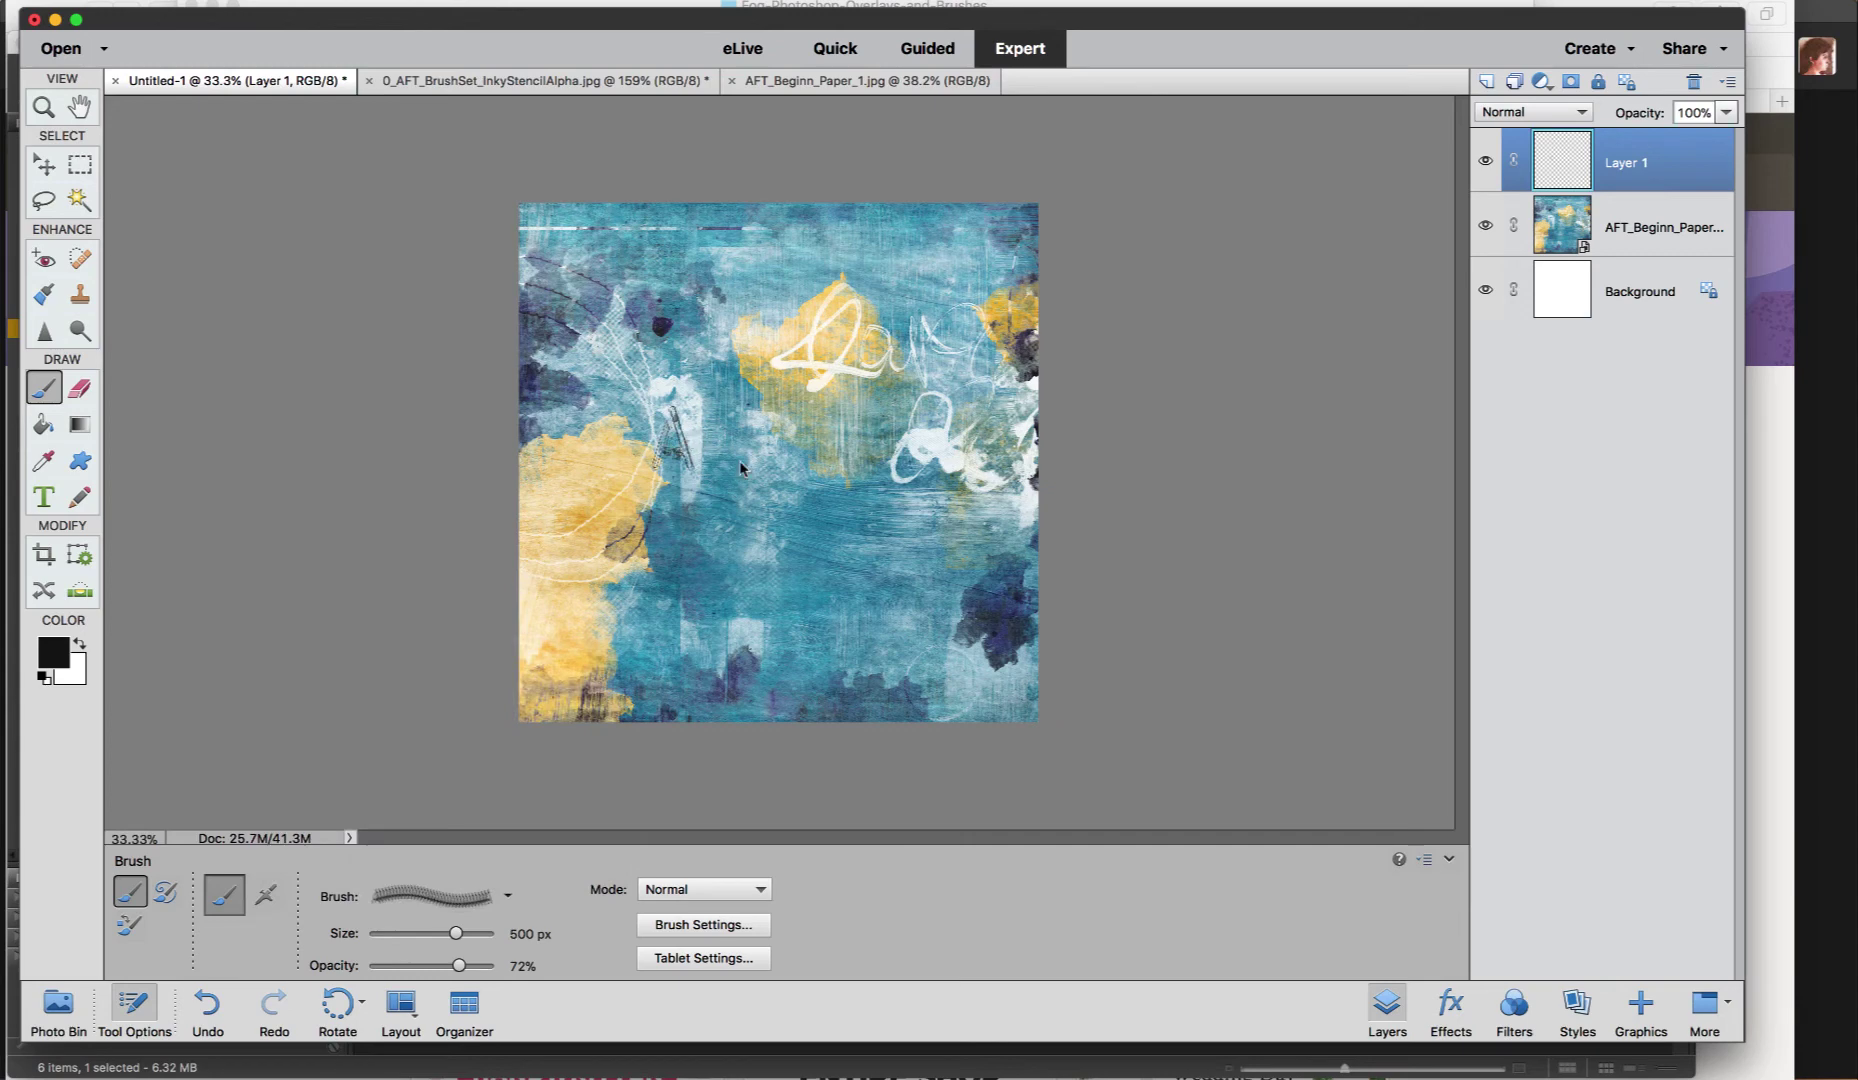
# Stamp the AFT_BS_InkyStencil_R and AFT_BS_InkyStencil_T letters beside the A to spell ART
pyautogui.click(508, 896)
pyautogui.moveTo(607, 690); pyautogui.dragTo(595, 765)
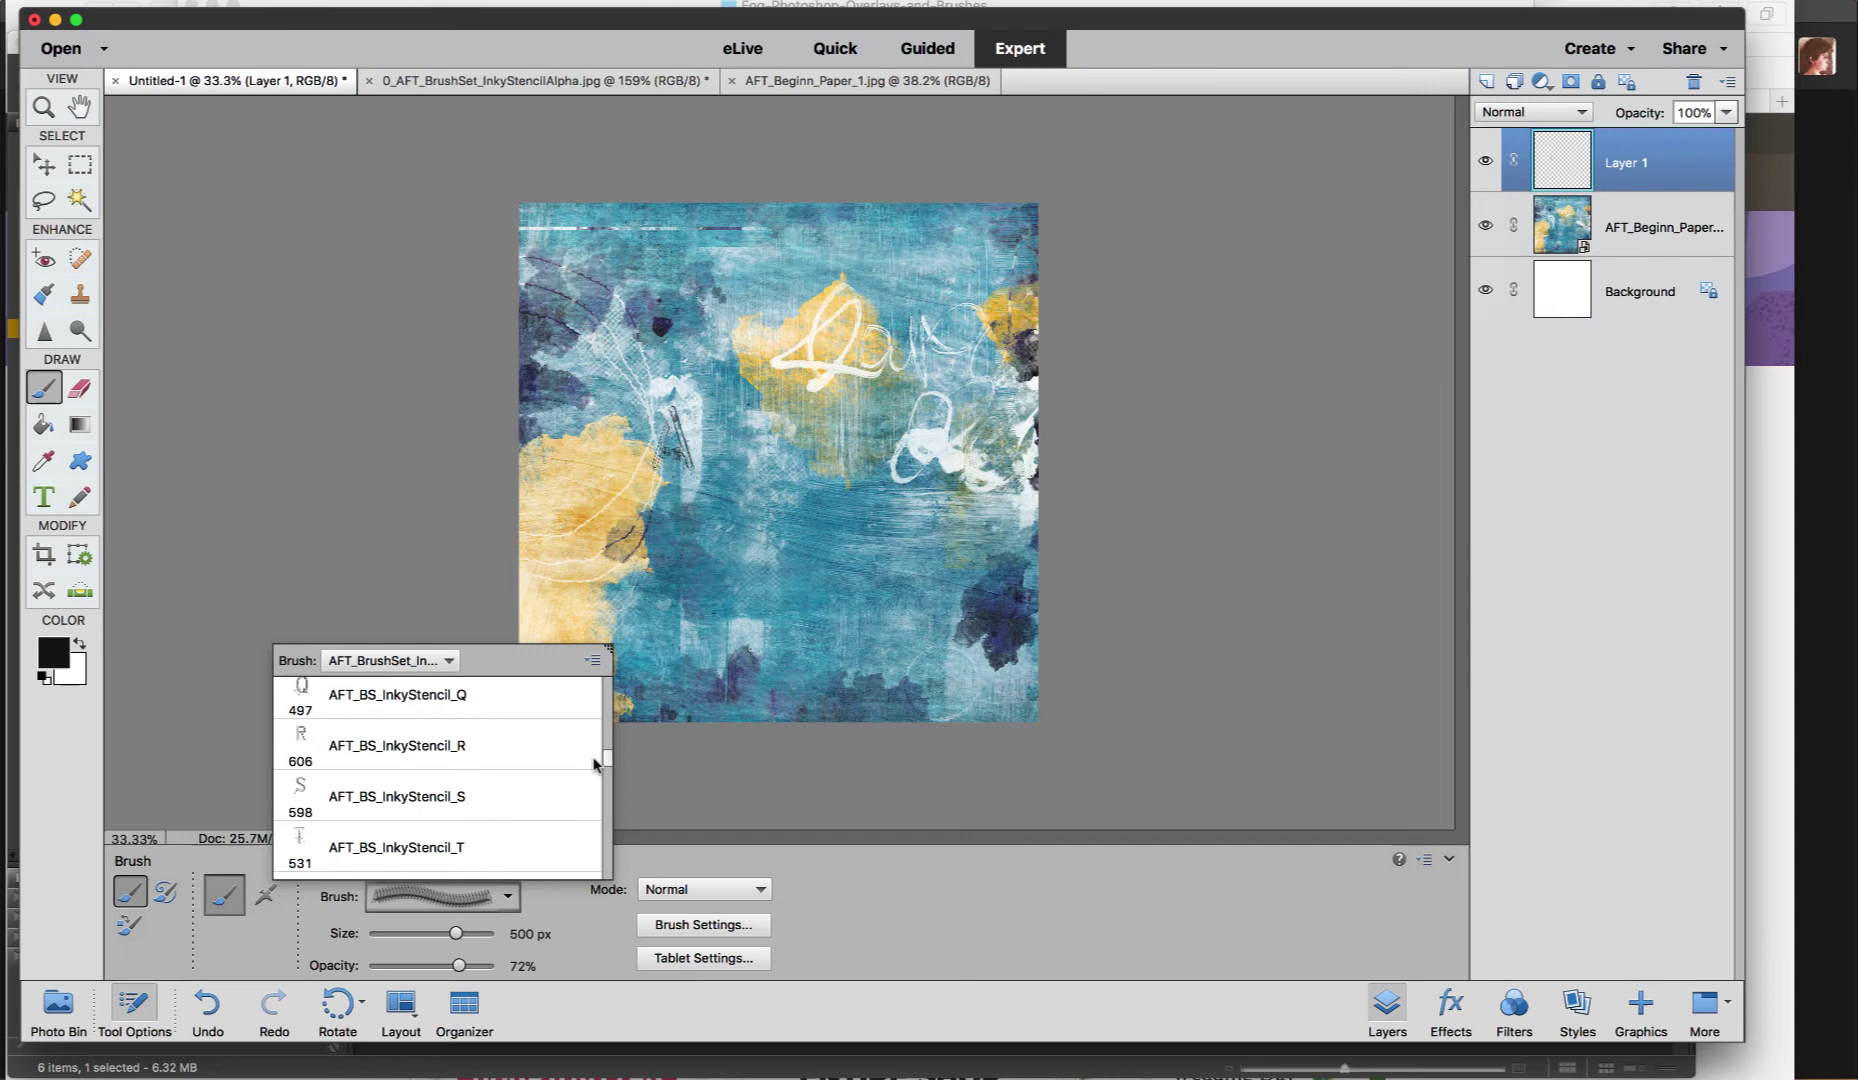
pyautogui.click(464, 746)
pyautogui.click(719, 474)
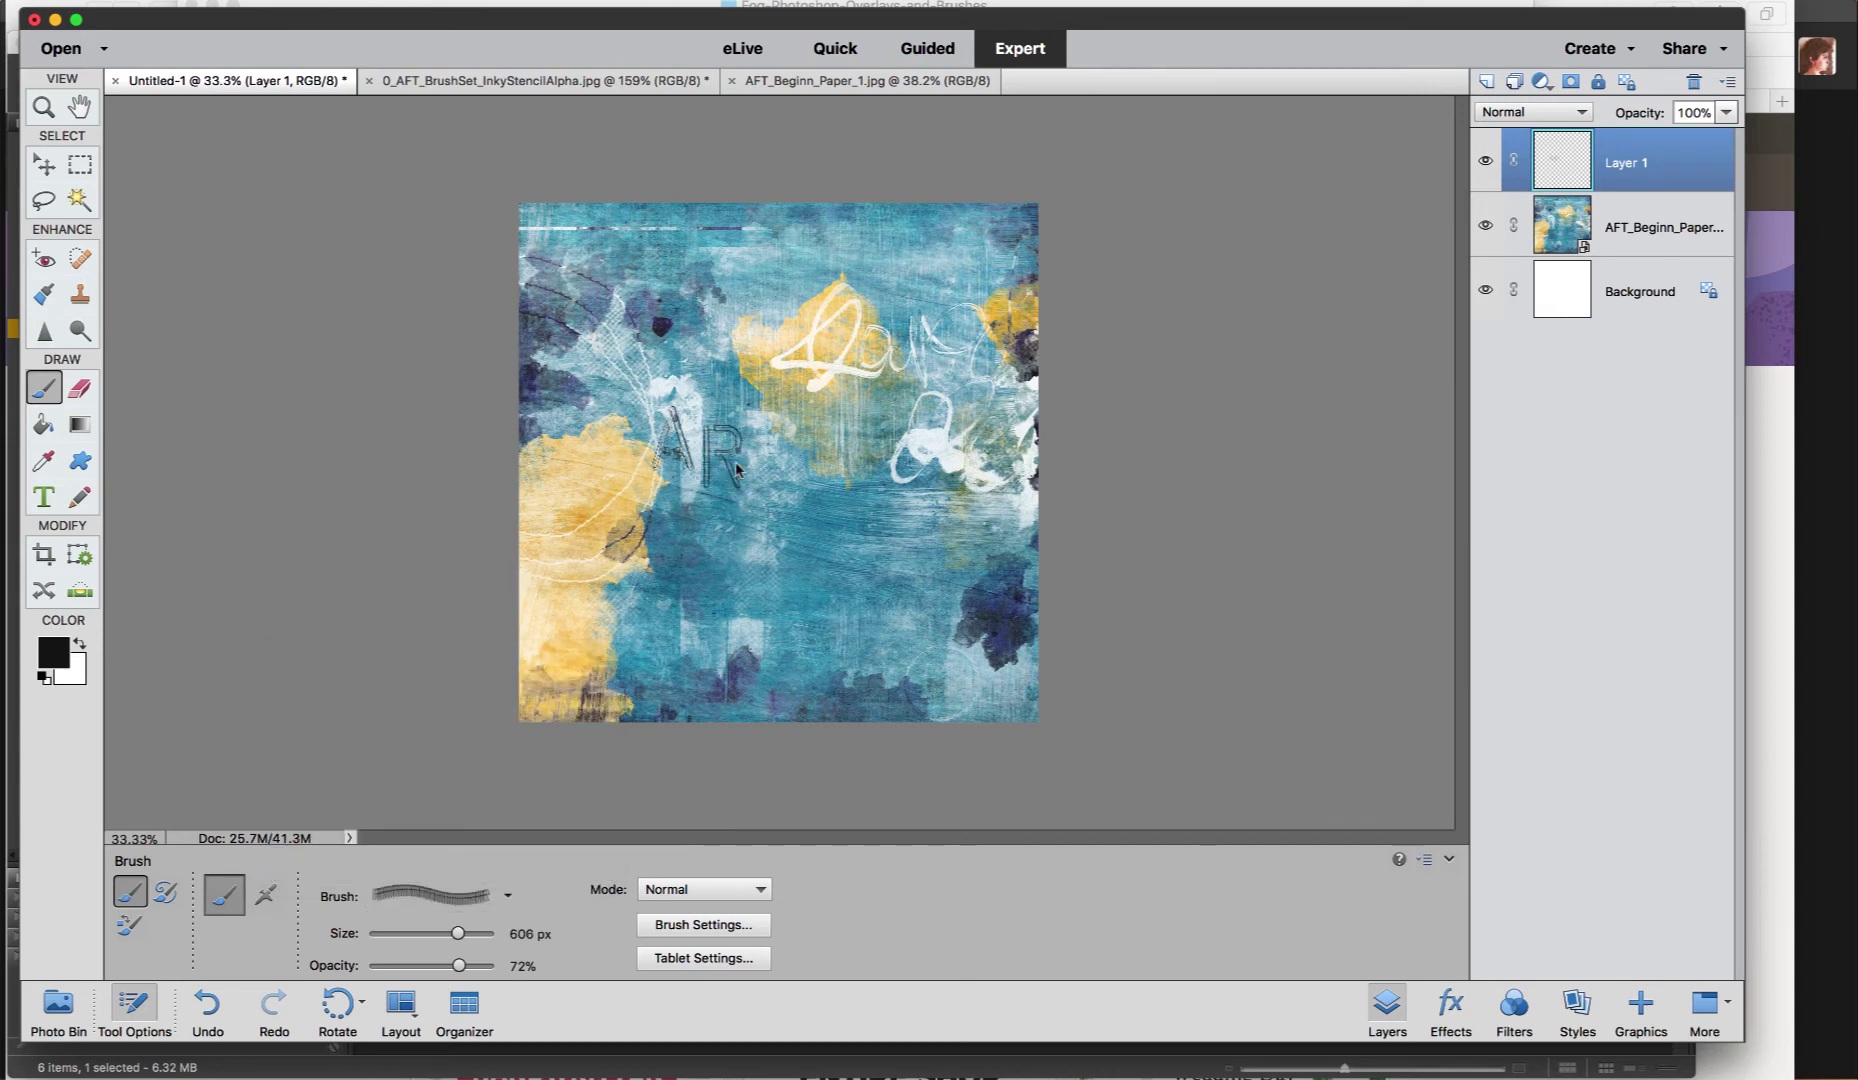
pyautogui.click(489, 900)
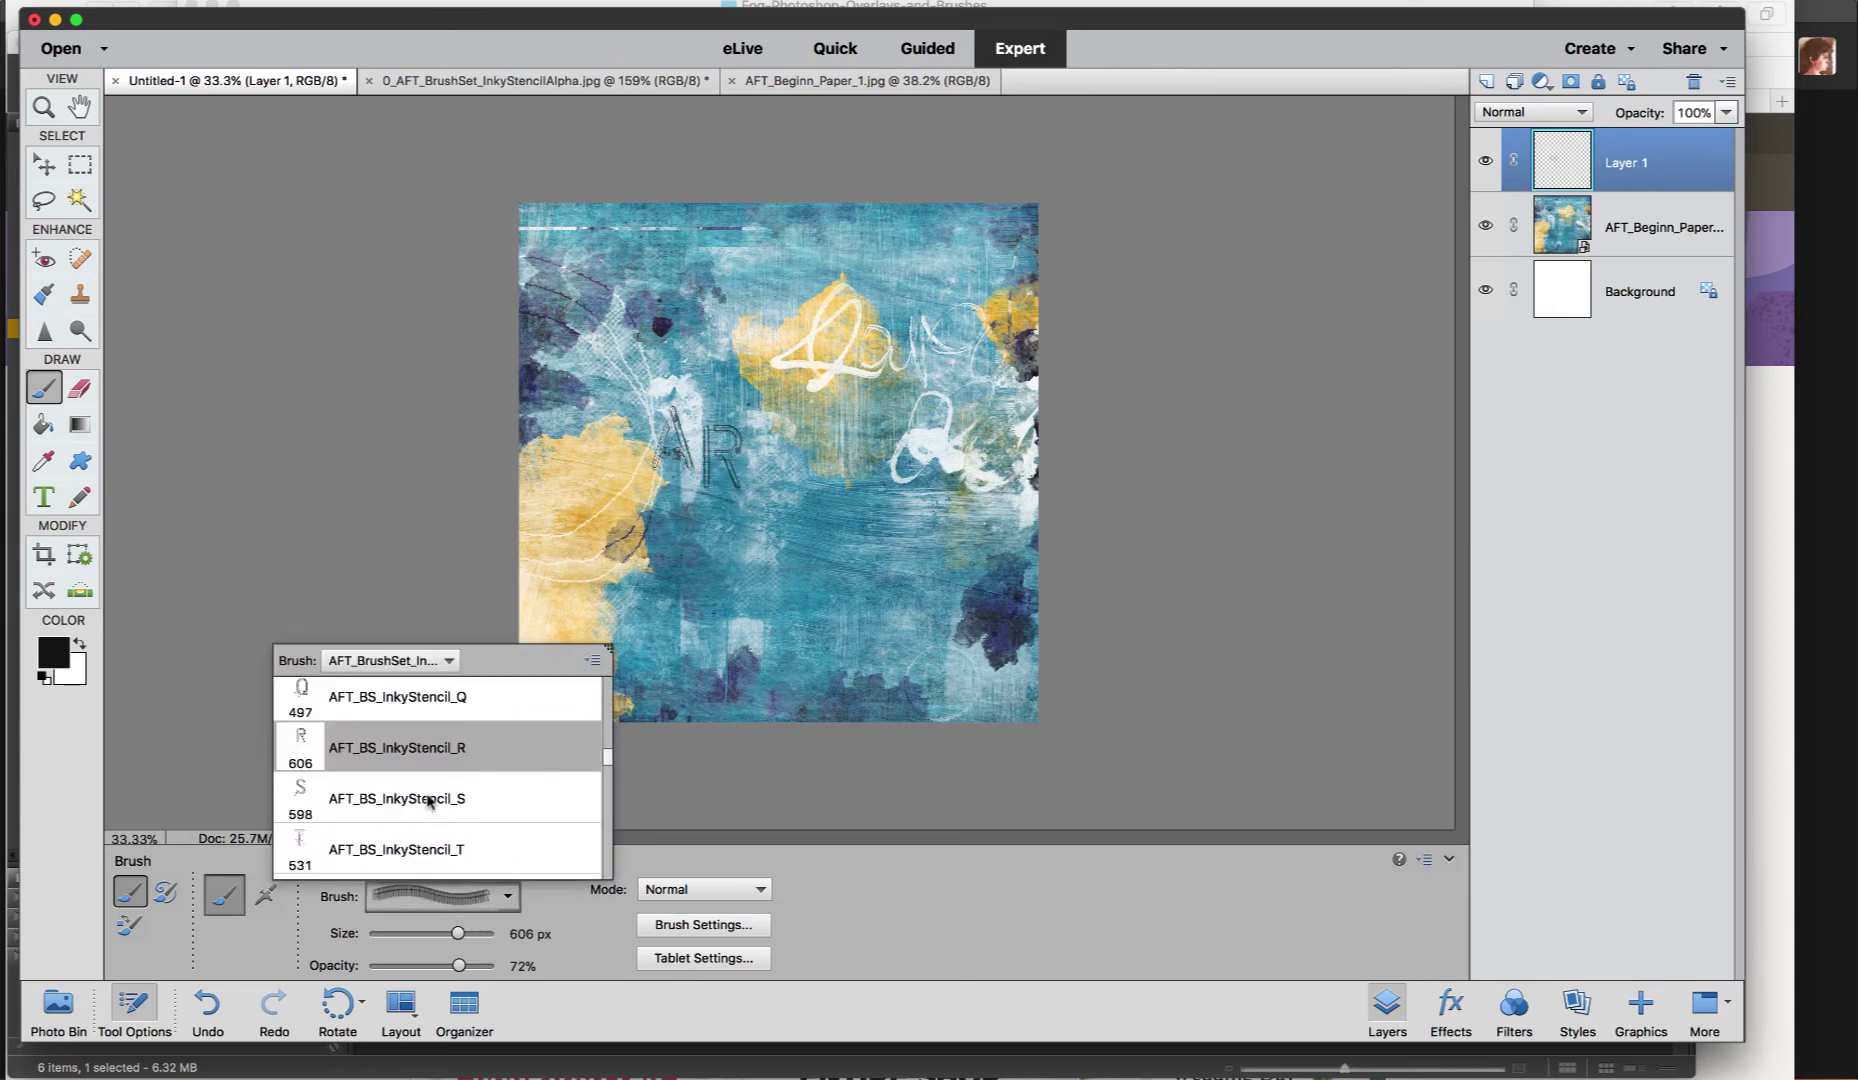
pyautogui.click(434, 849)
pyautogui.click(765, 465)
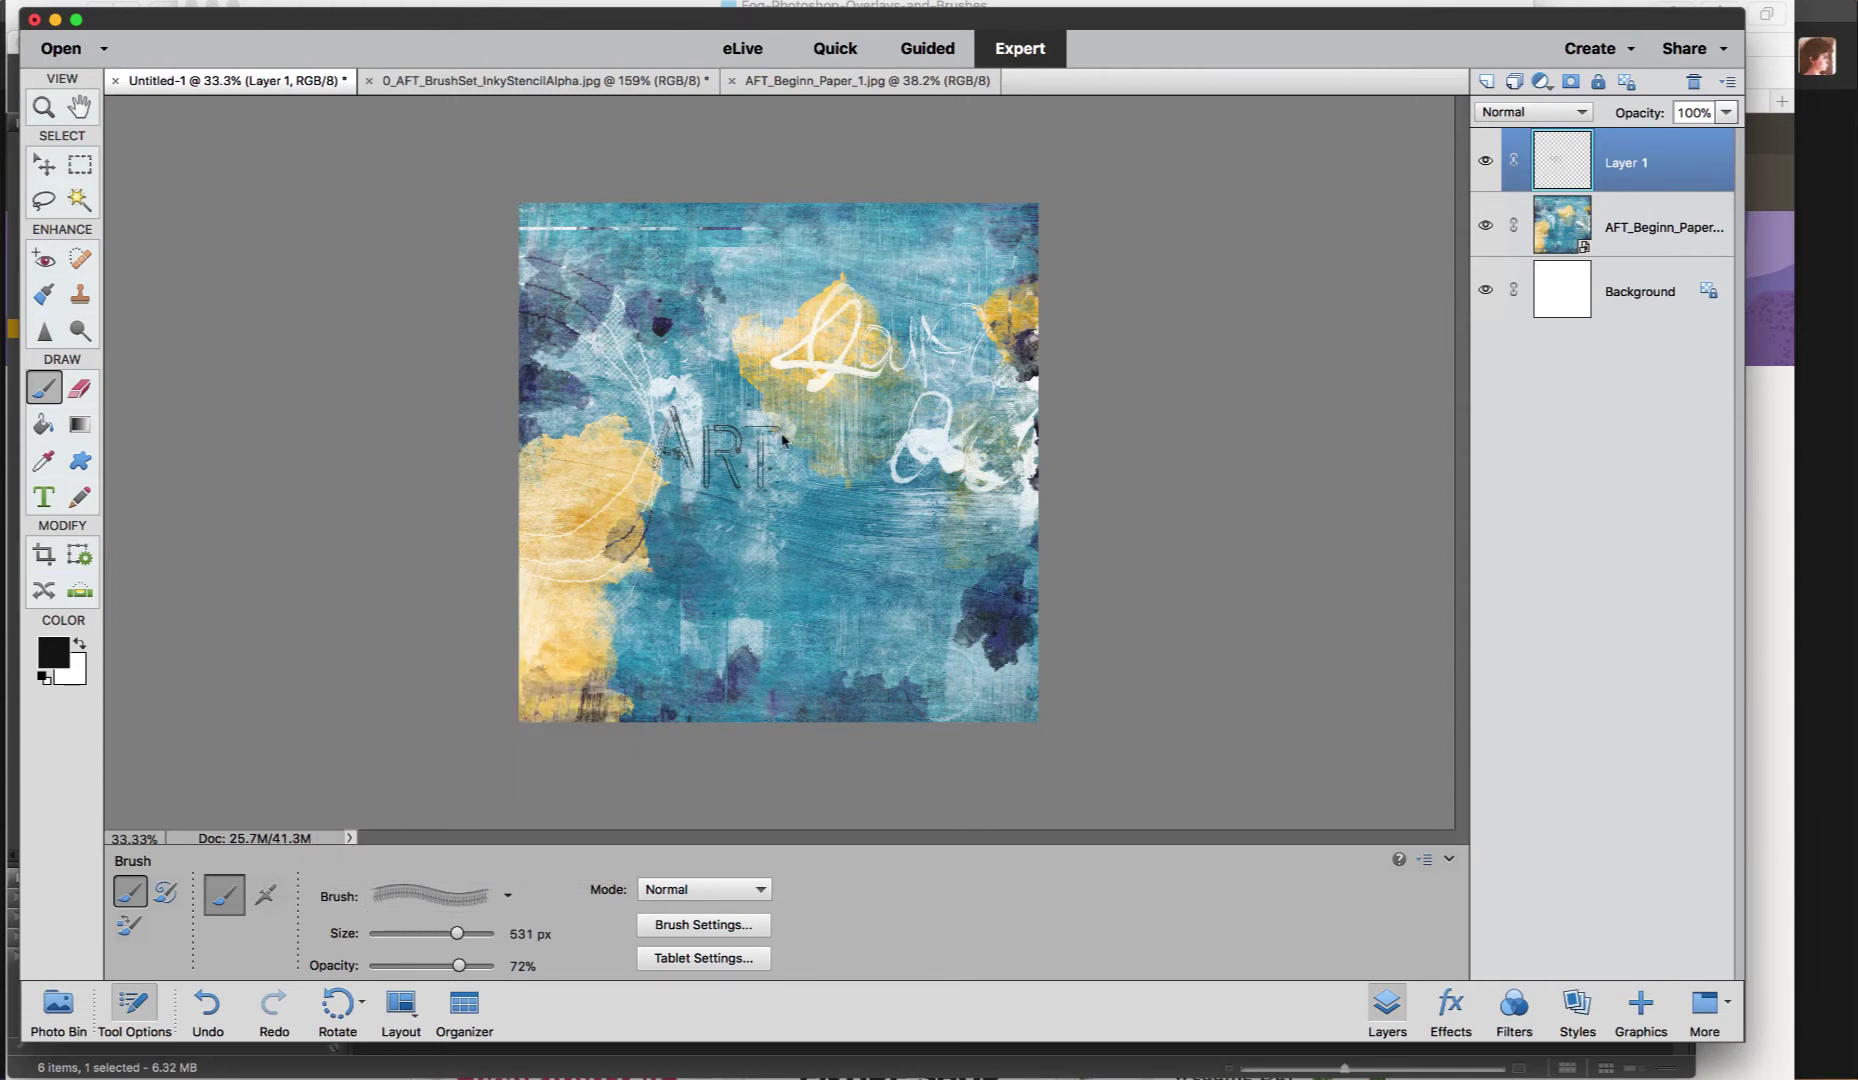
# Enlarge the ART lettering proportionally toward the lower right and apply the transformation
pyautogui.click(44, 166)
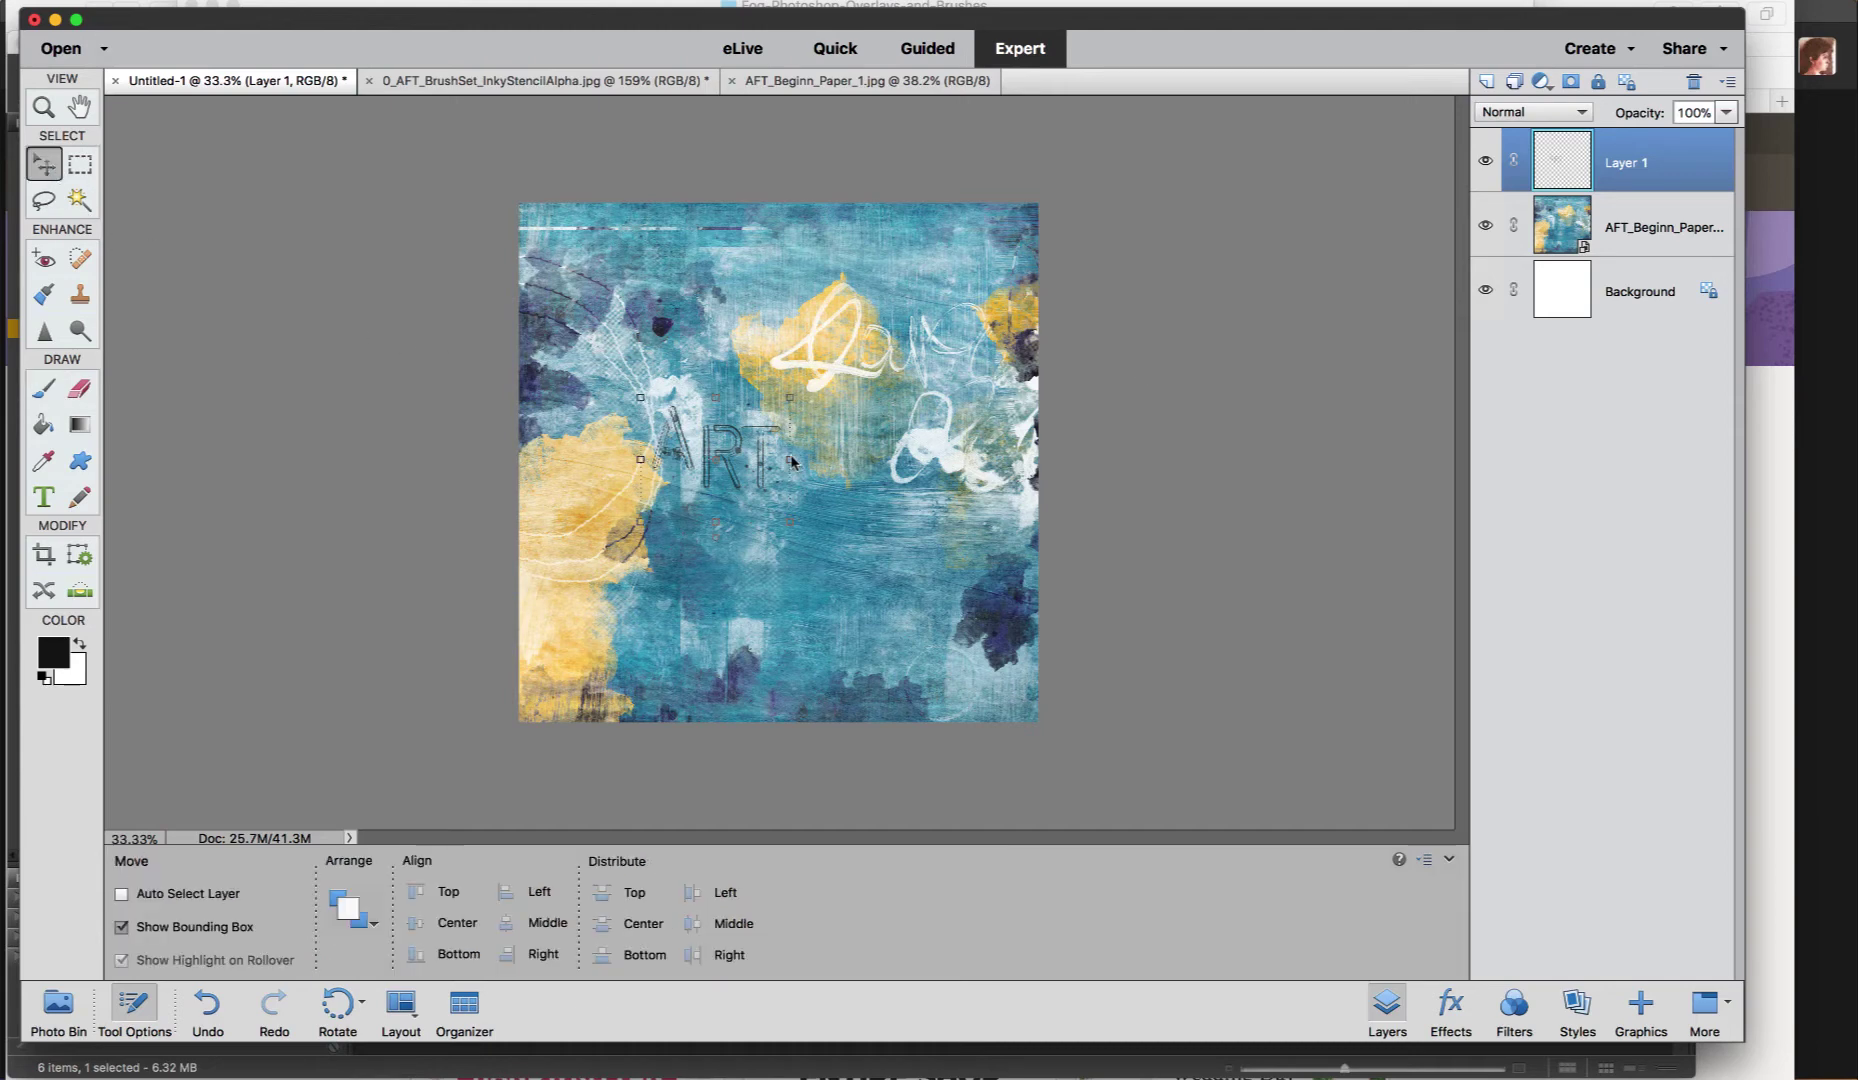
pyautogui.moveTo(788, 463); pyautogui.dragTo(872, 590)
pyautogui.click(797, 537)
pyautogui.click(795, 606)
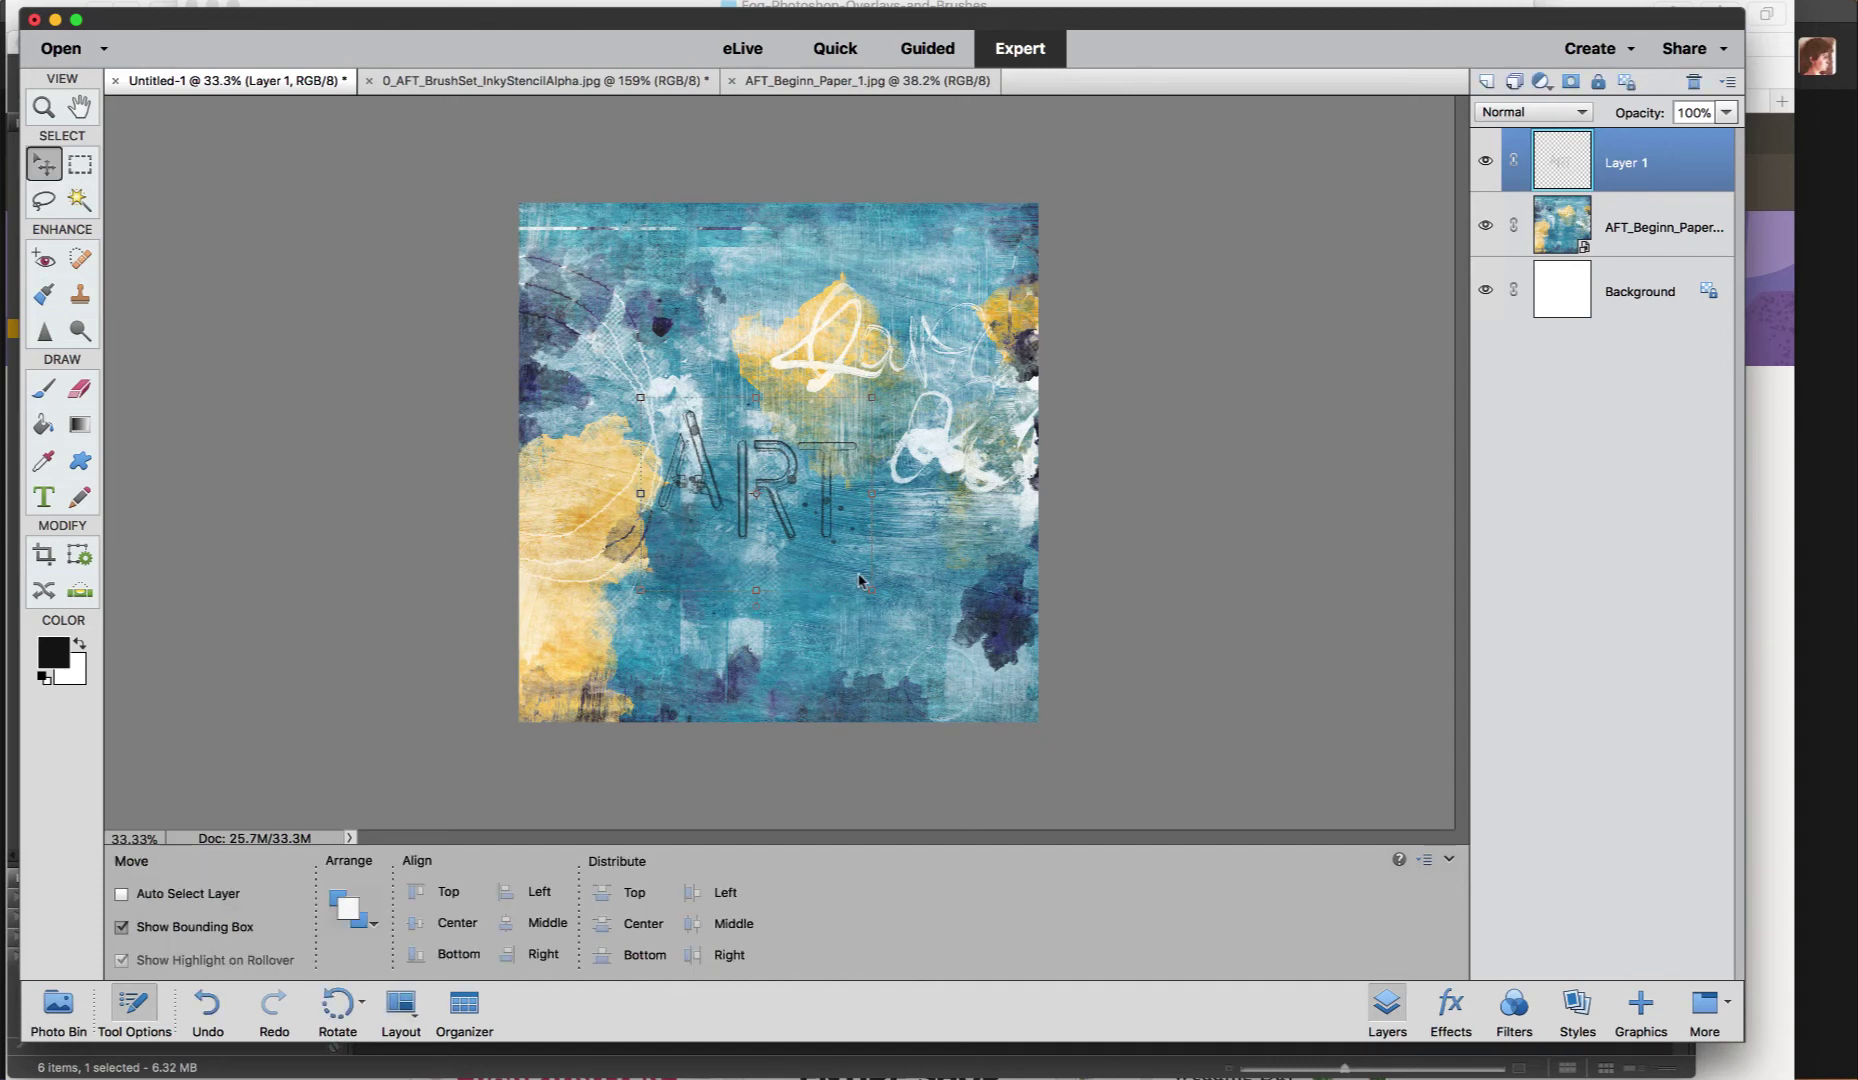
# Duplicate the ART lettering layer and delete the copy
pyautogui.press('super+j')
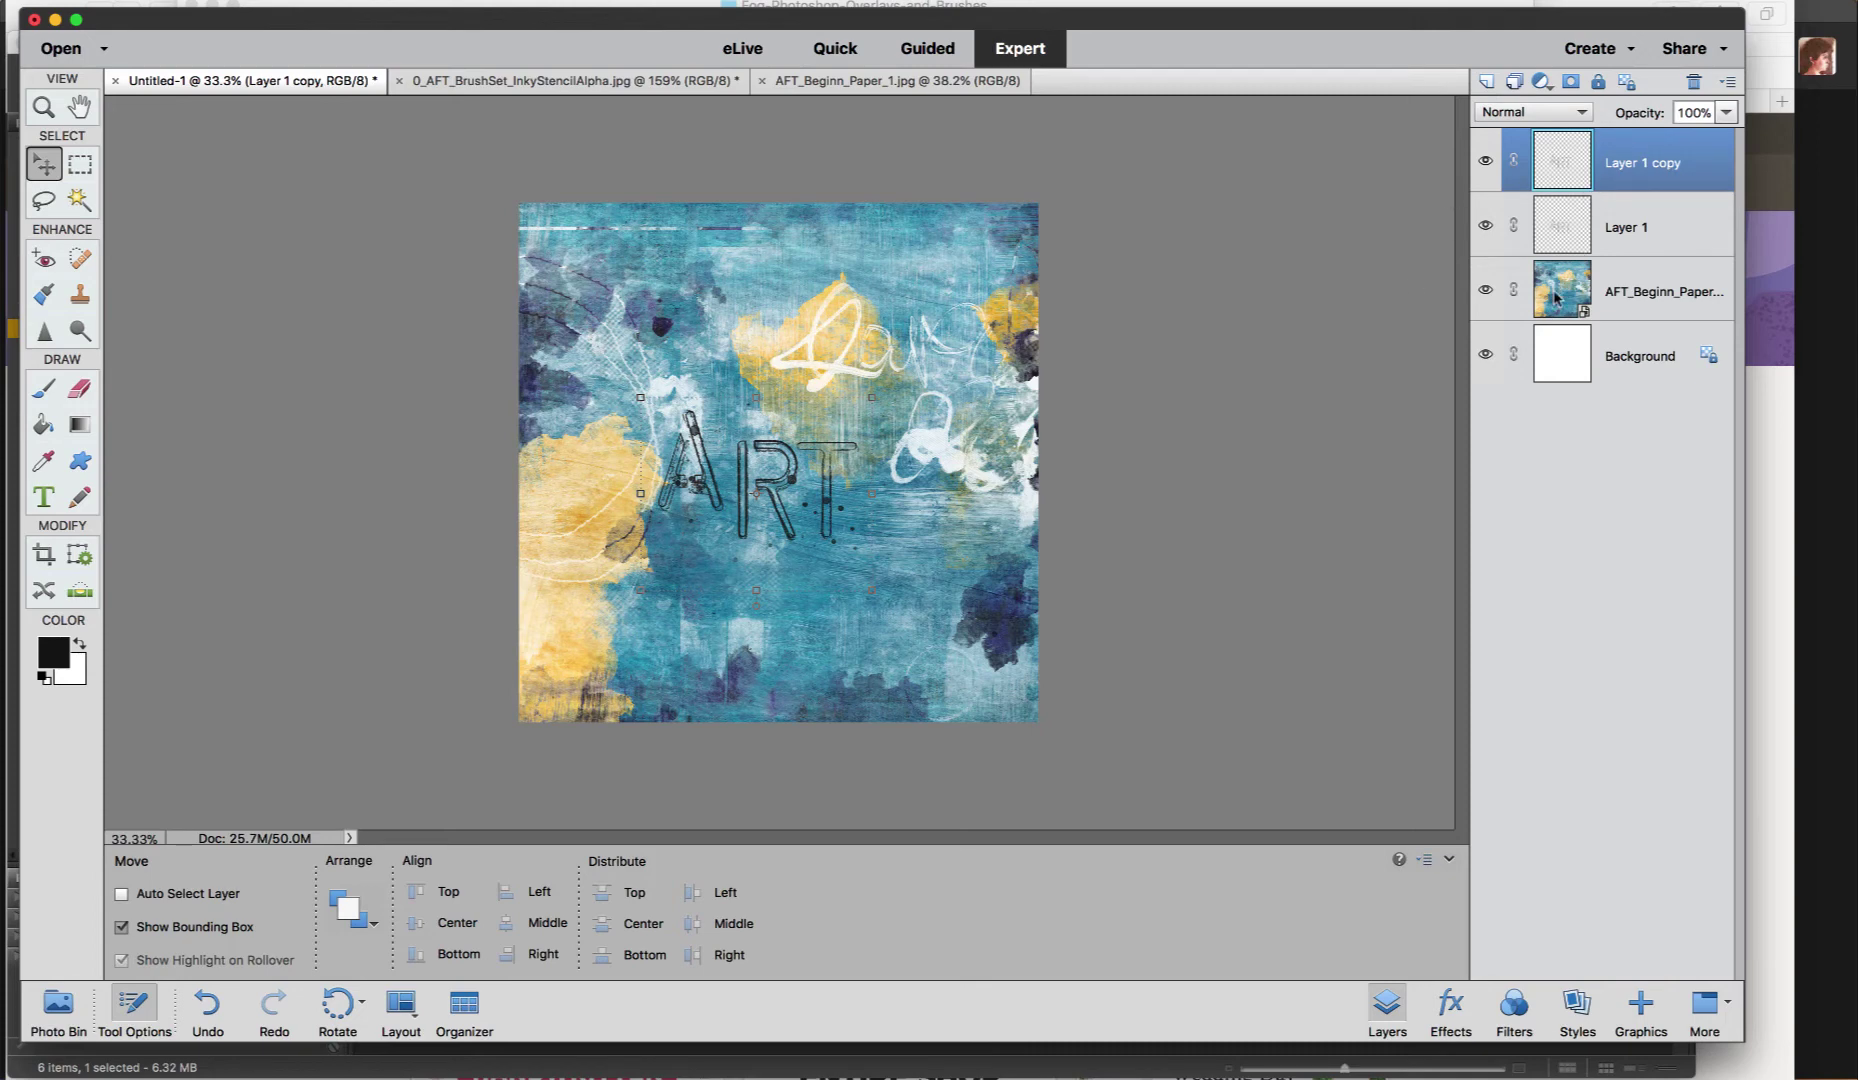
pyautogui.press('BackSpace')
pyautogui.click(1102, 366)
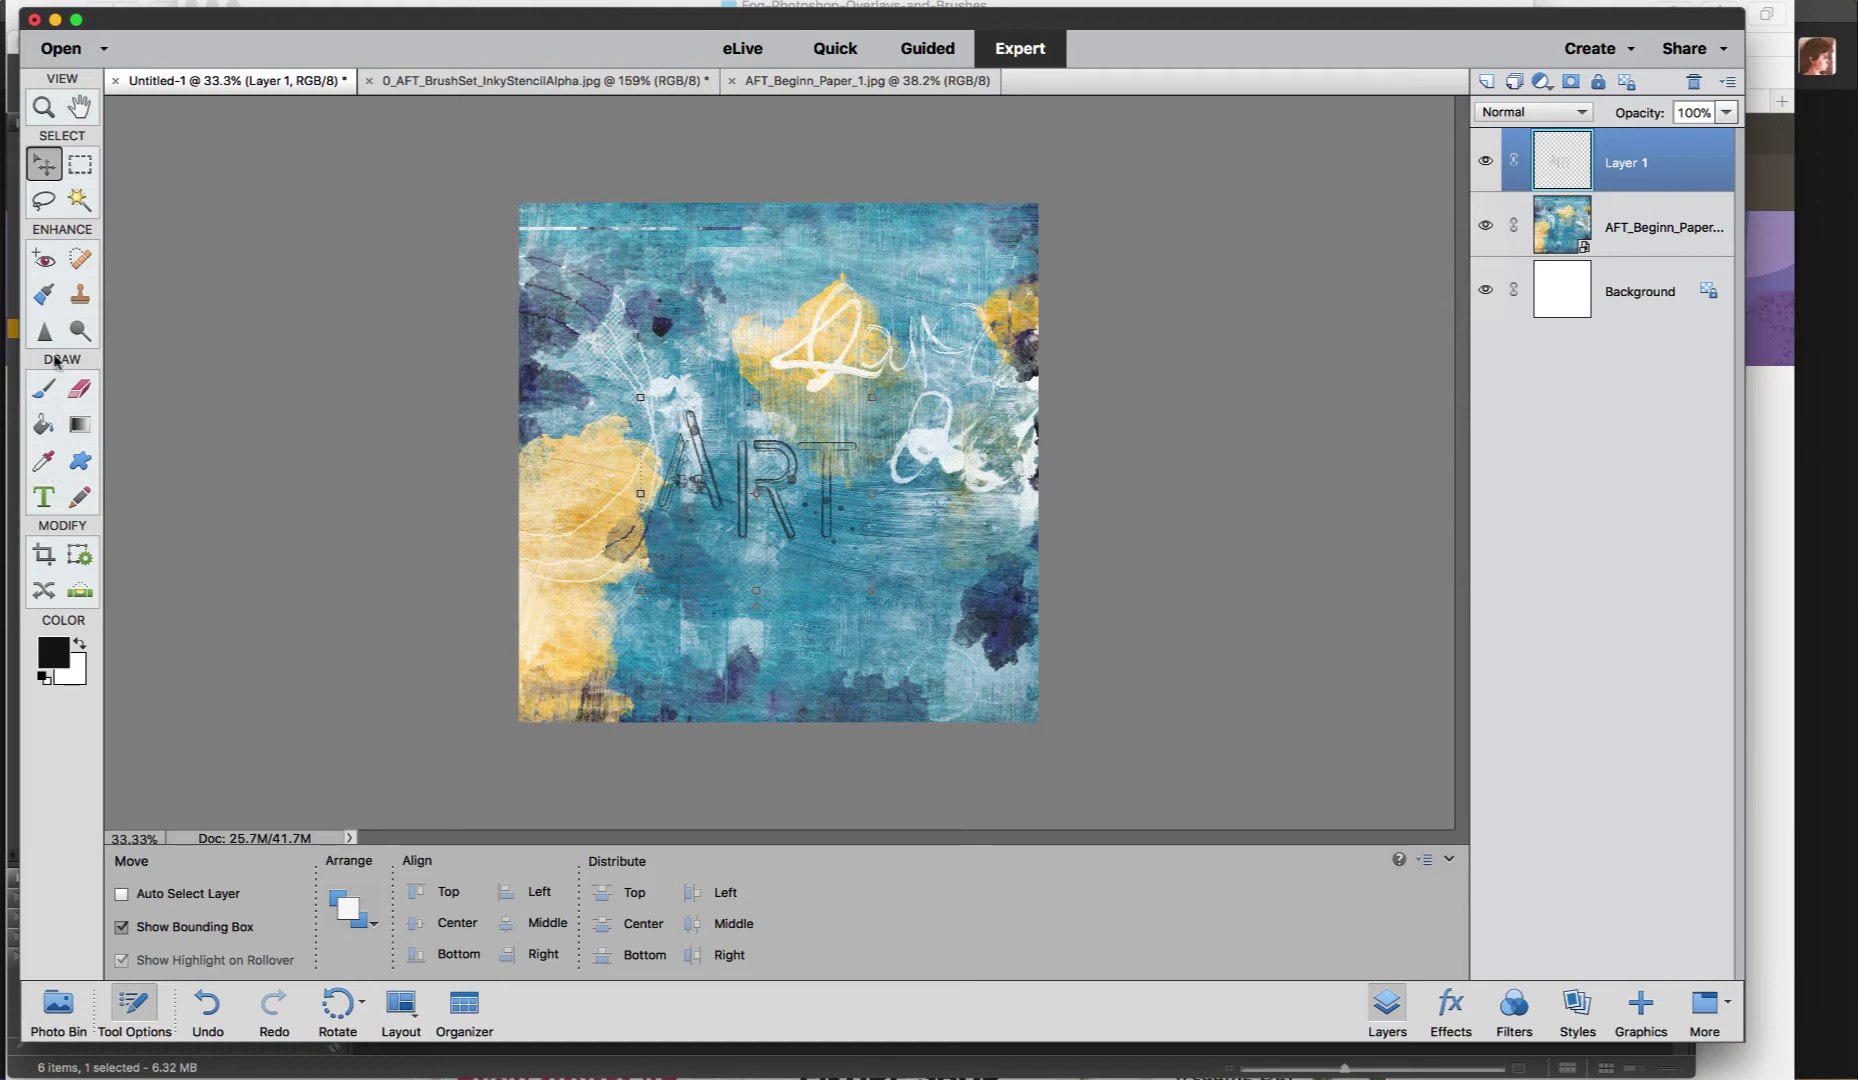
# Stamp AFT_BS_InkyStencil-Extra3 ink splatters over the ART letters, enlarging the brush to 500 px
pyautogui.click(43, 391)
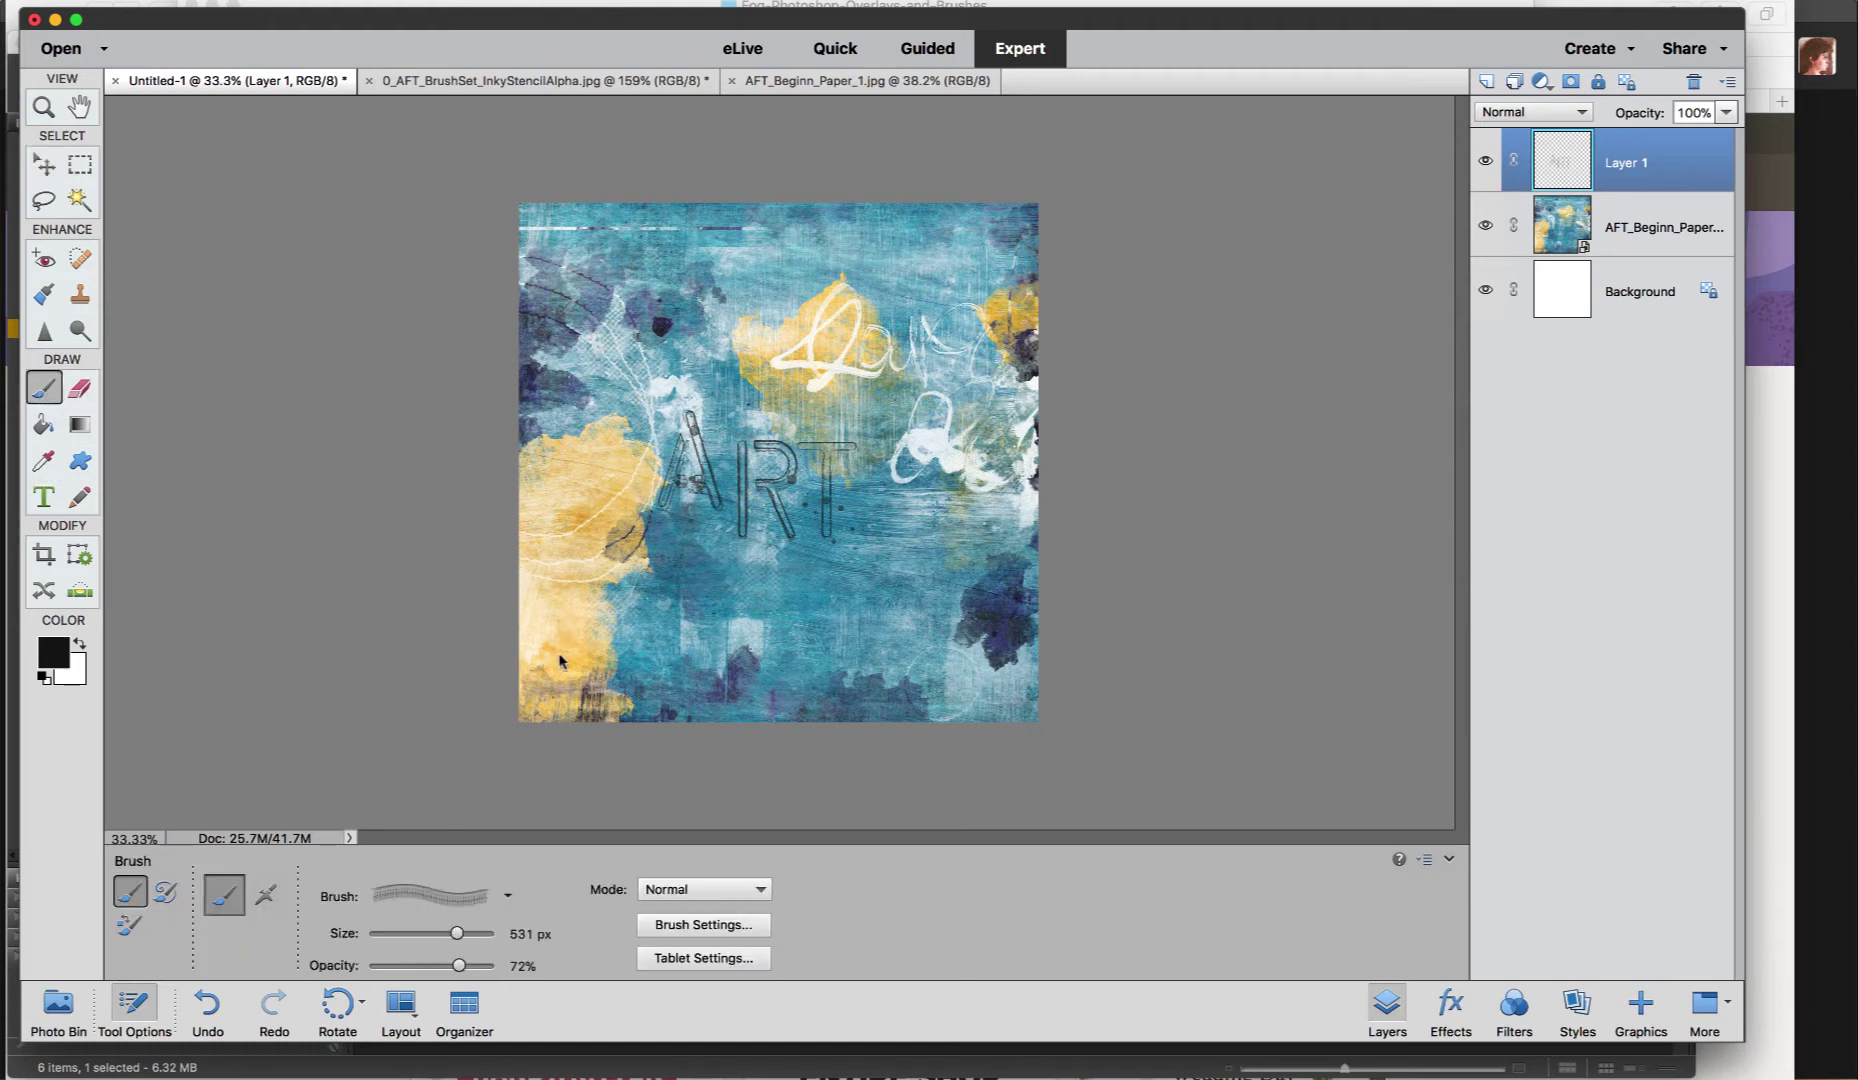
pyautogui.click(448, 889)
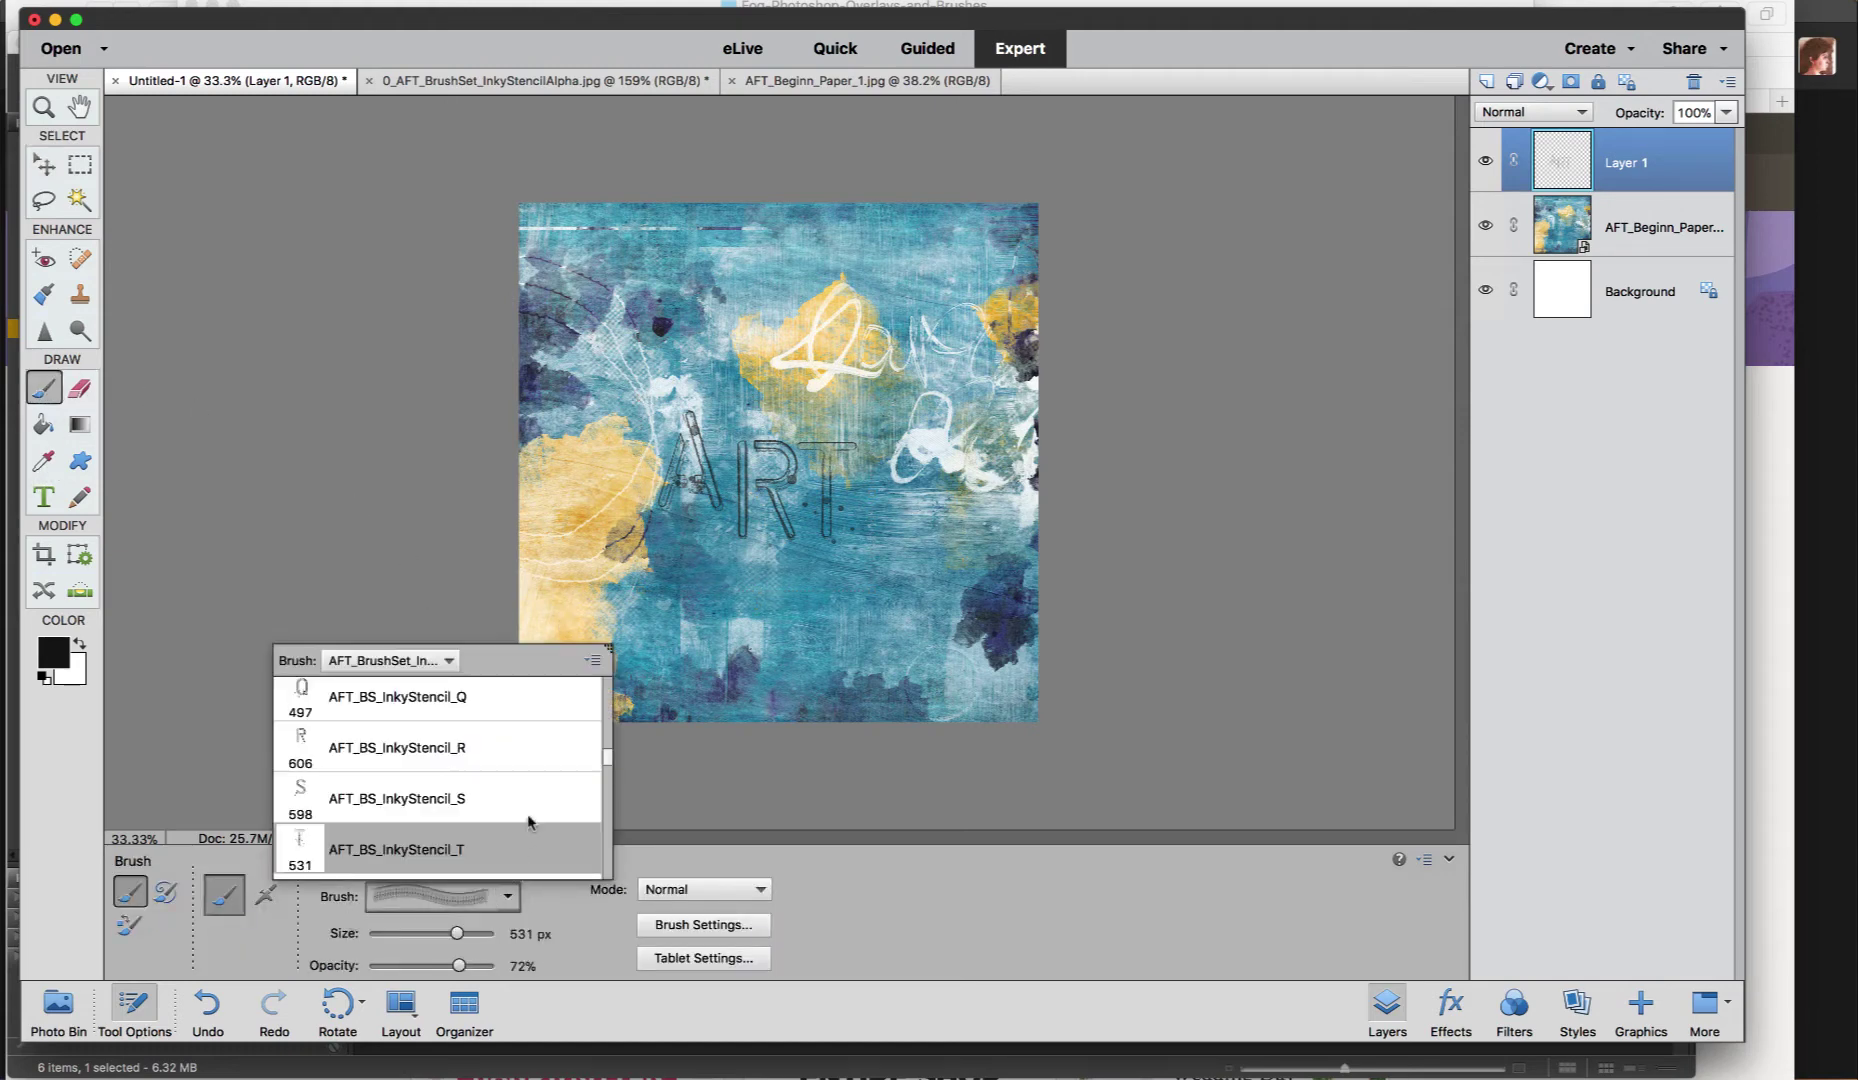
pyautogui.moveTo(605, 765); pyautogui.dragTo(604, 862)
pyautogui.click(406, 846)
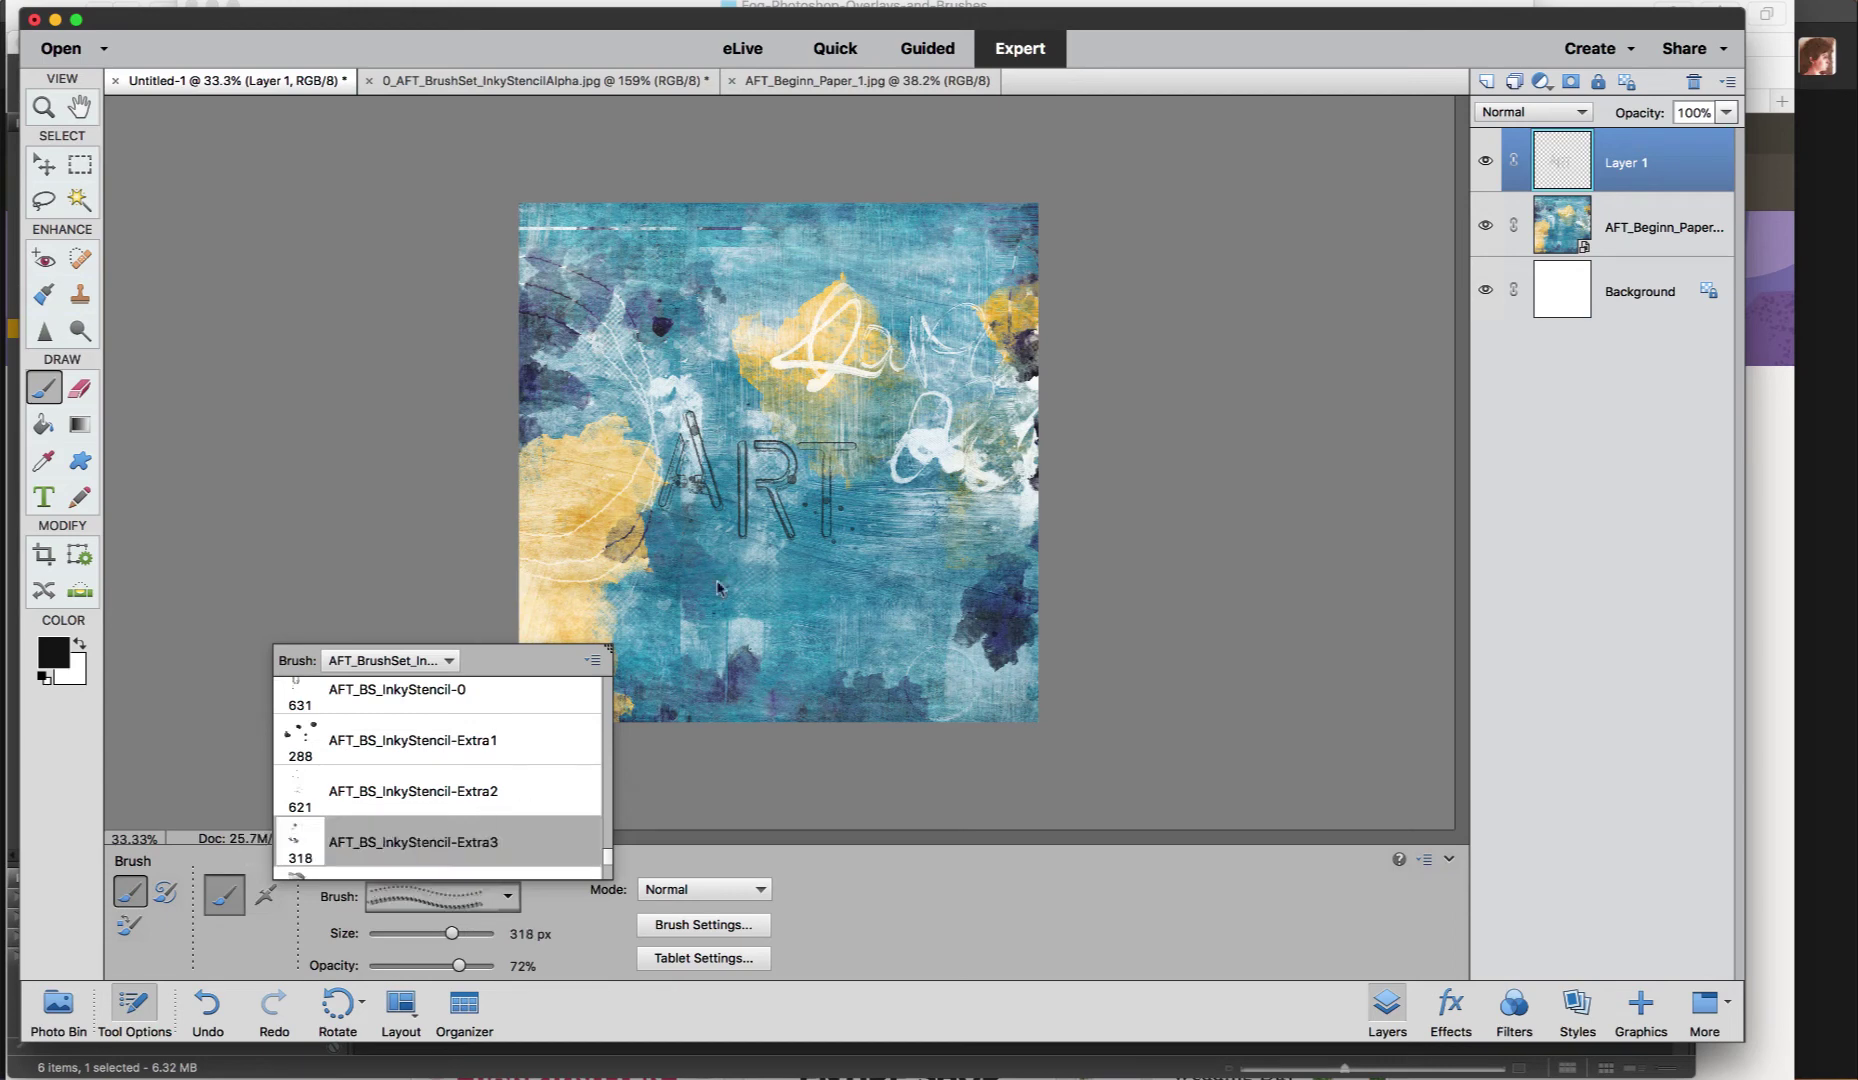
pyautogui.click(765, 534)
pyautogui.press(']')
pyautogui.press(']')
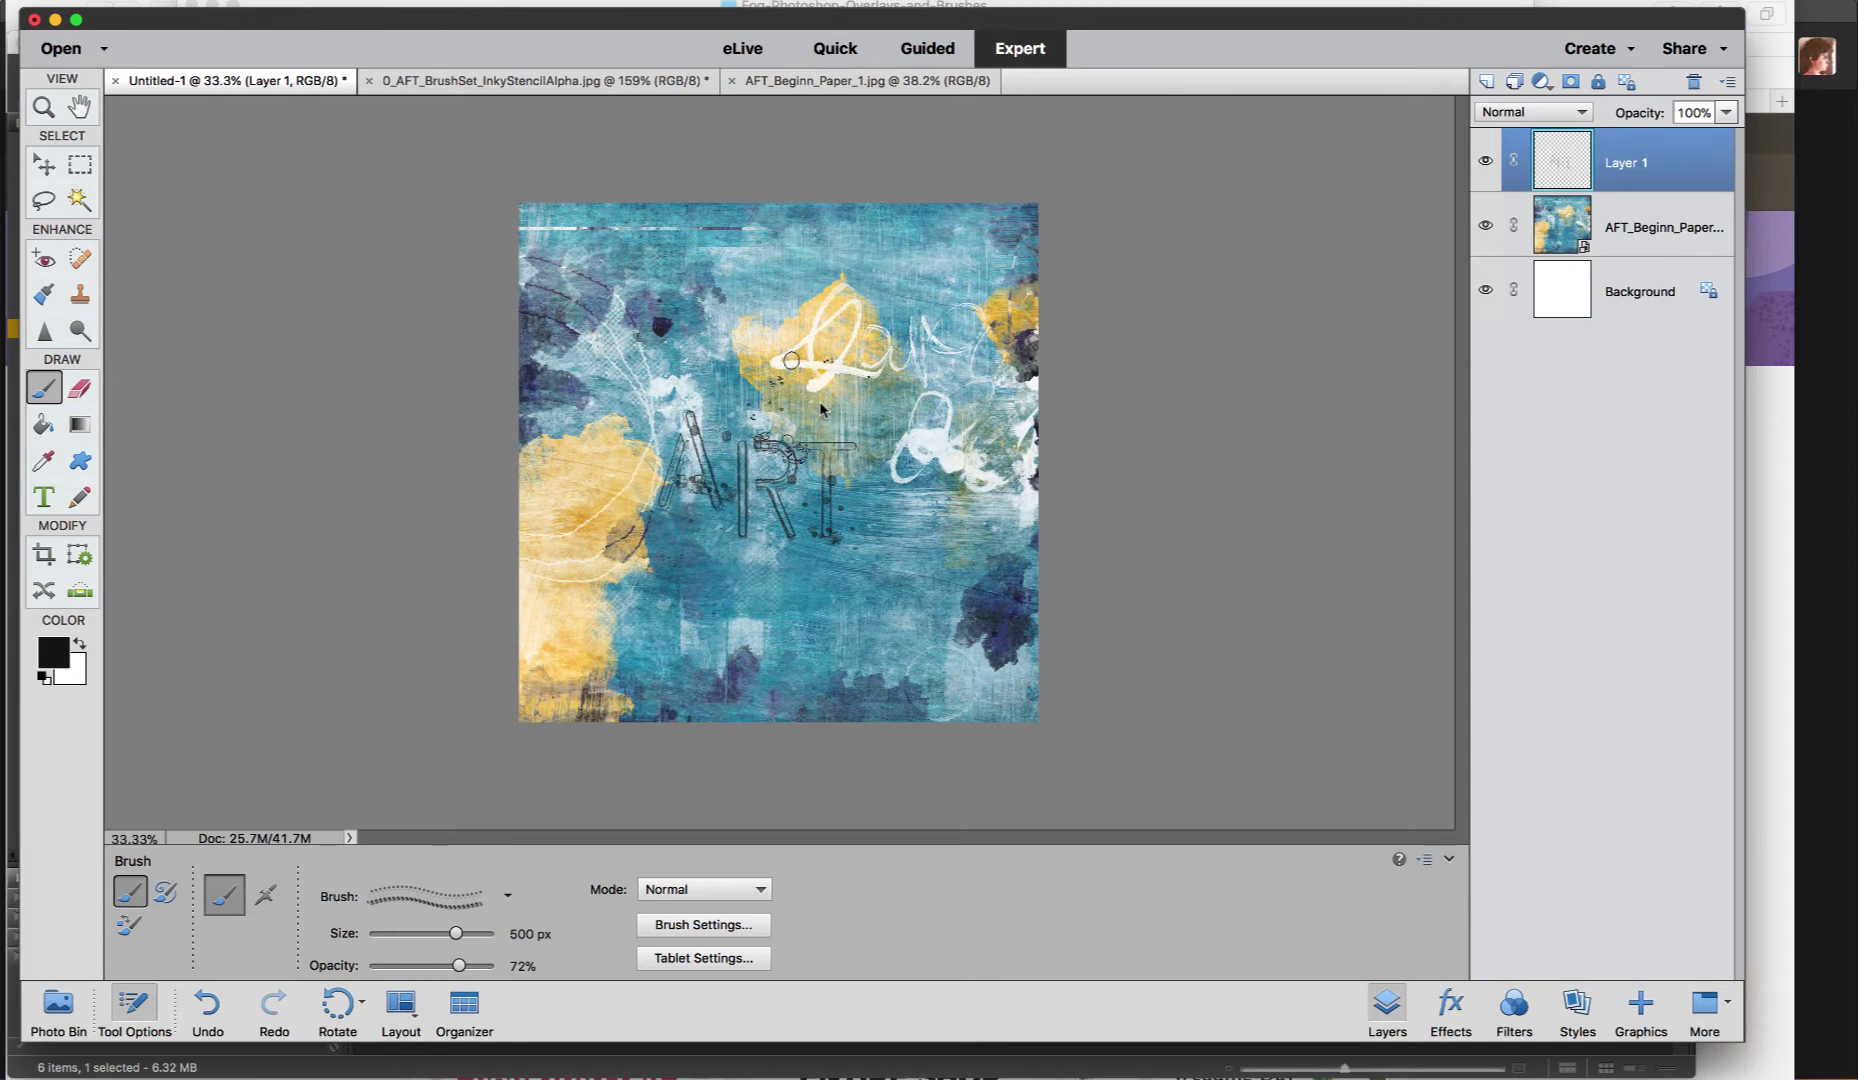
pyautogui.click(816, 504)
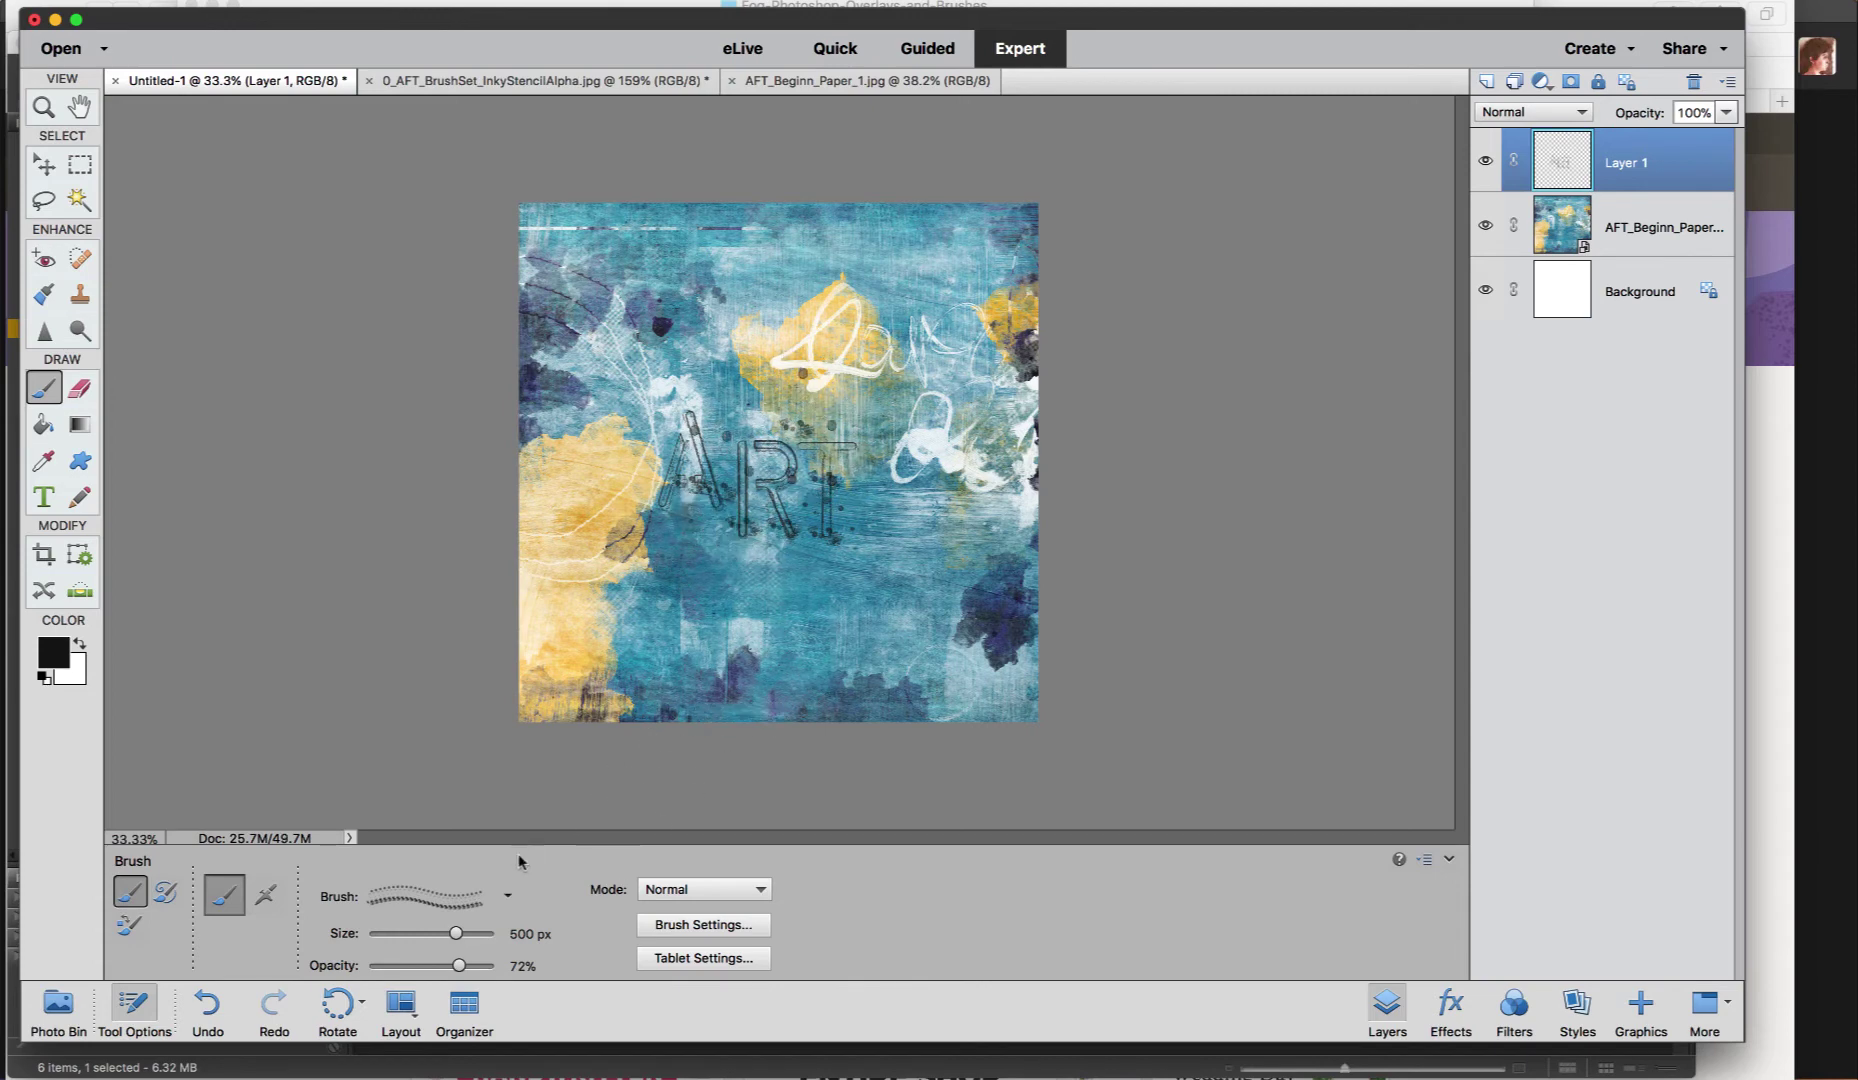
# Choose the AFT_BS_InkyStencil-Extra4 ink stain brush
pyautogui.click(508, 896)
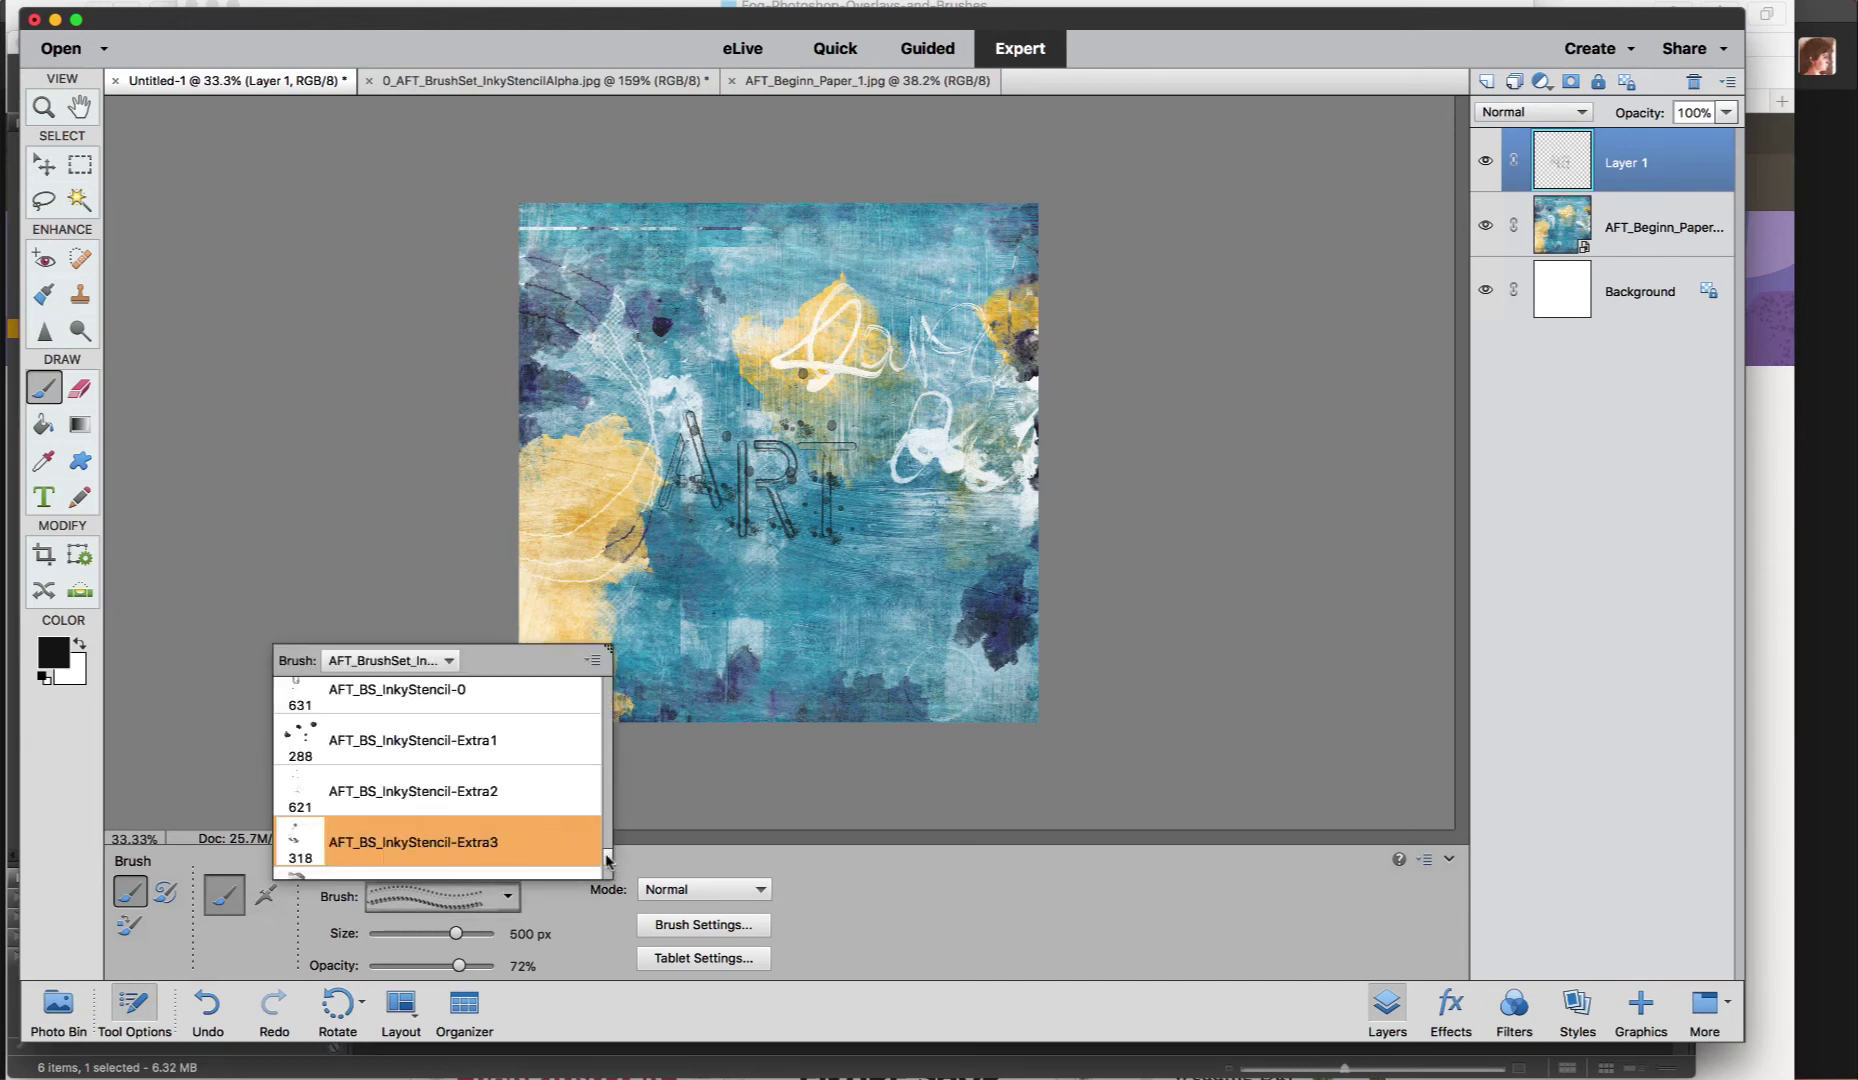
pyautogui.scroll(-2, 607, 860)
pyautogui.click(585, 778)
# Stamp several 546 px ink stains around and below the ART letters on Layer 1
pyautogui.click(850, 543)
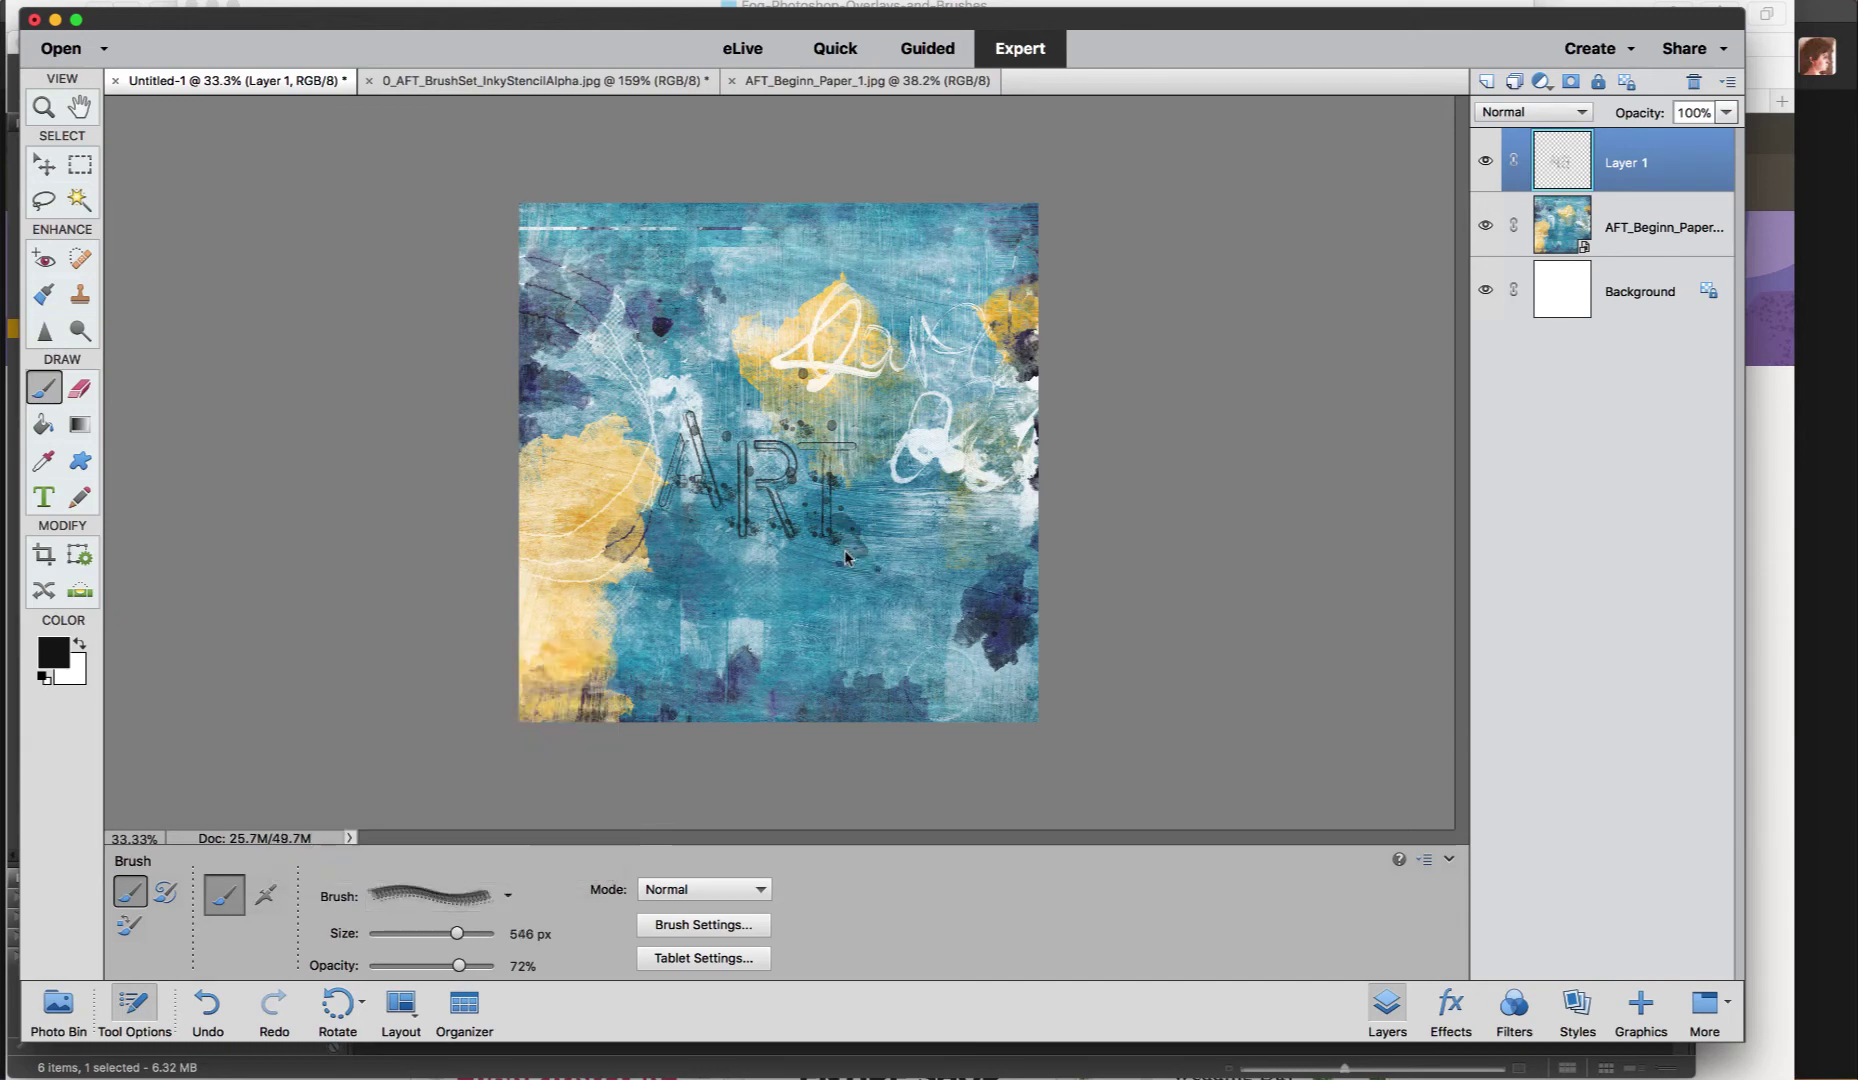
pyautogui.click(808, 566)
pyautogui.click(746, 543)
pyautogui.click(733, 508)
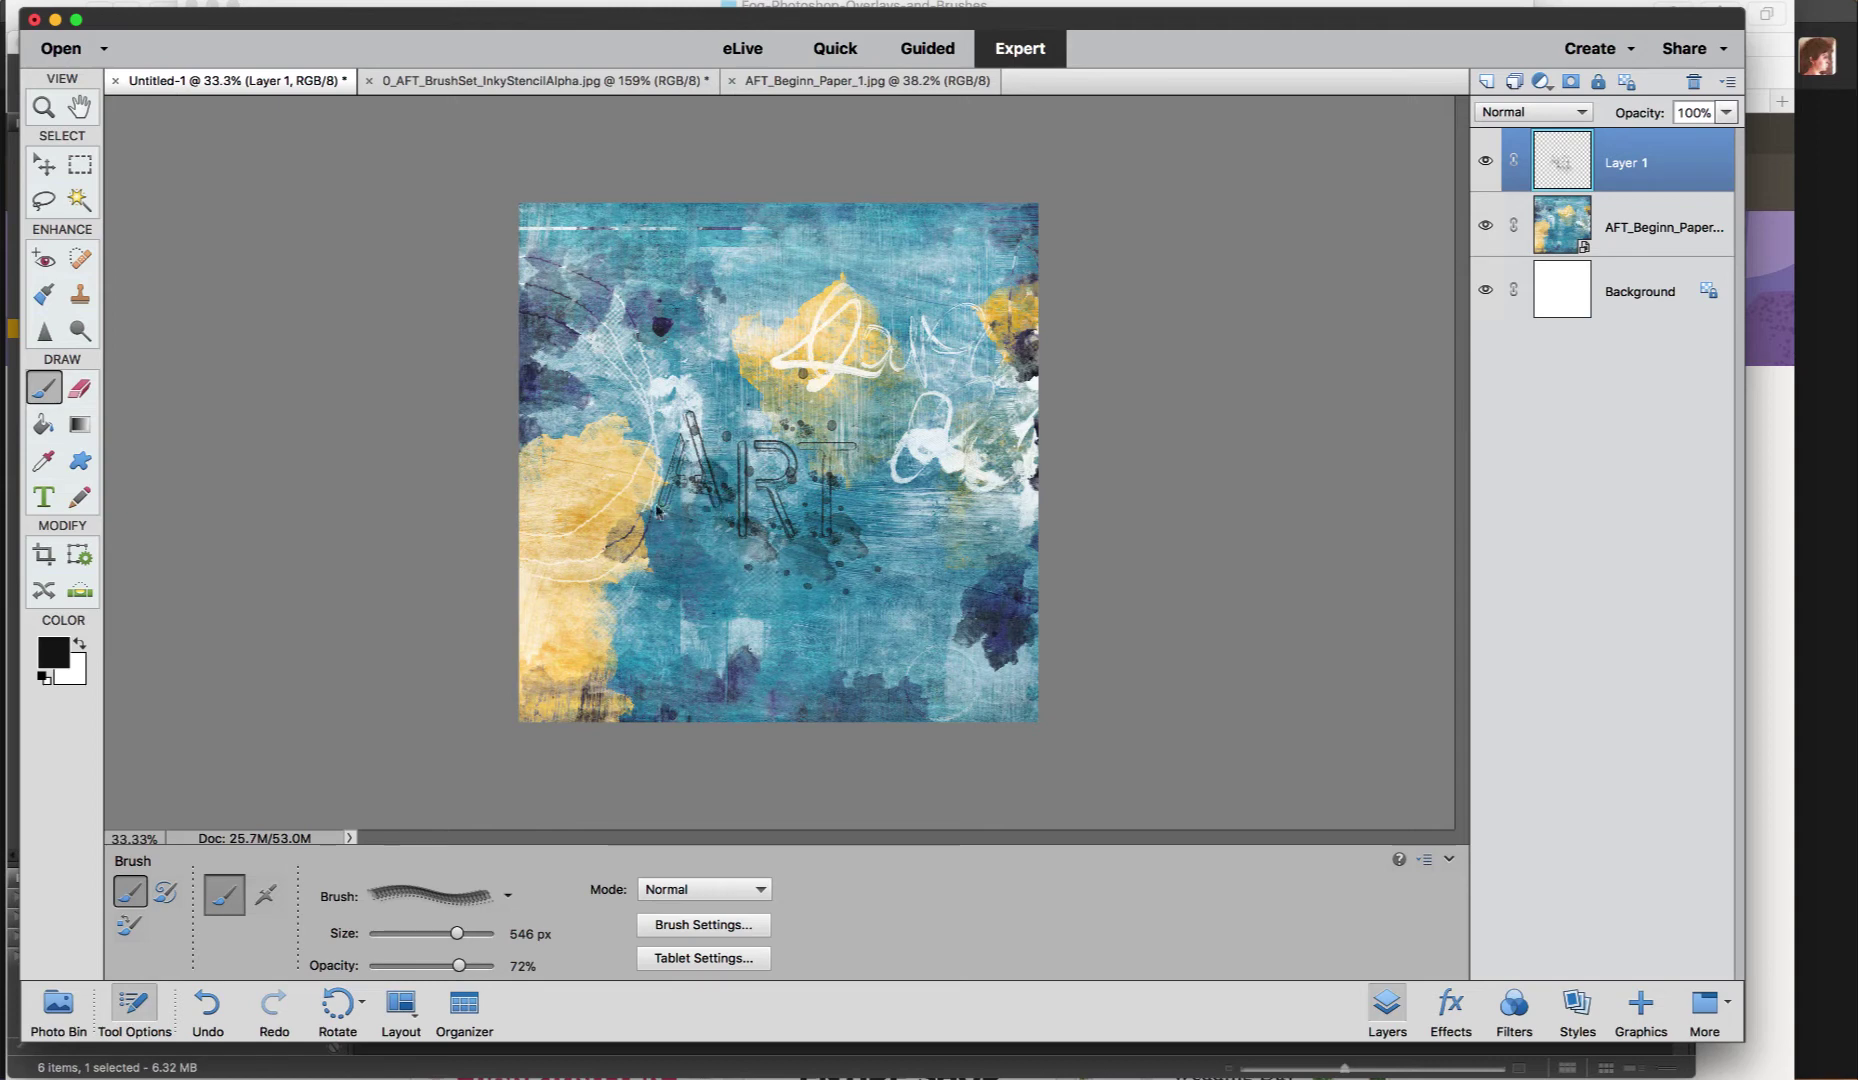
pyautogui.click(660, 505)
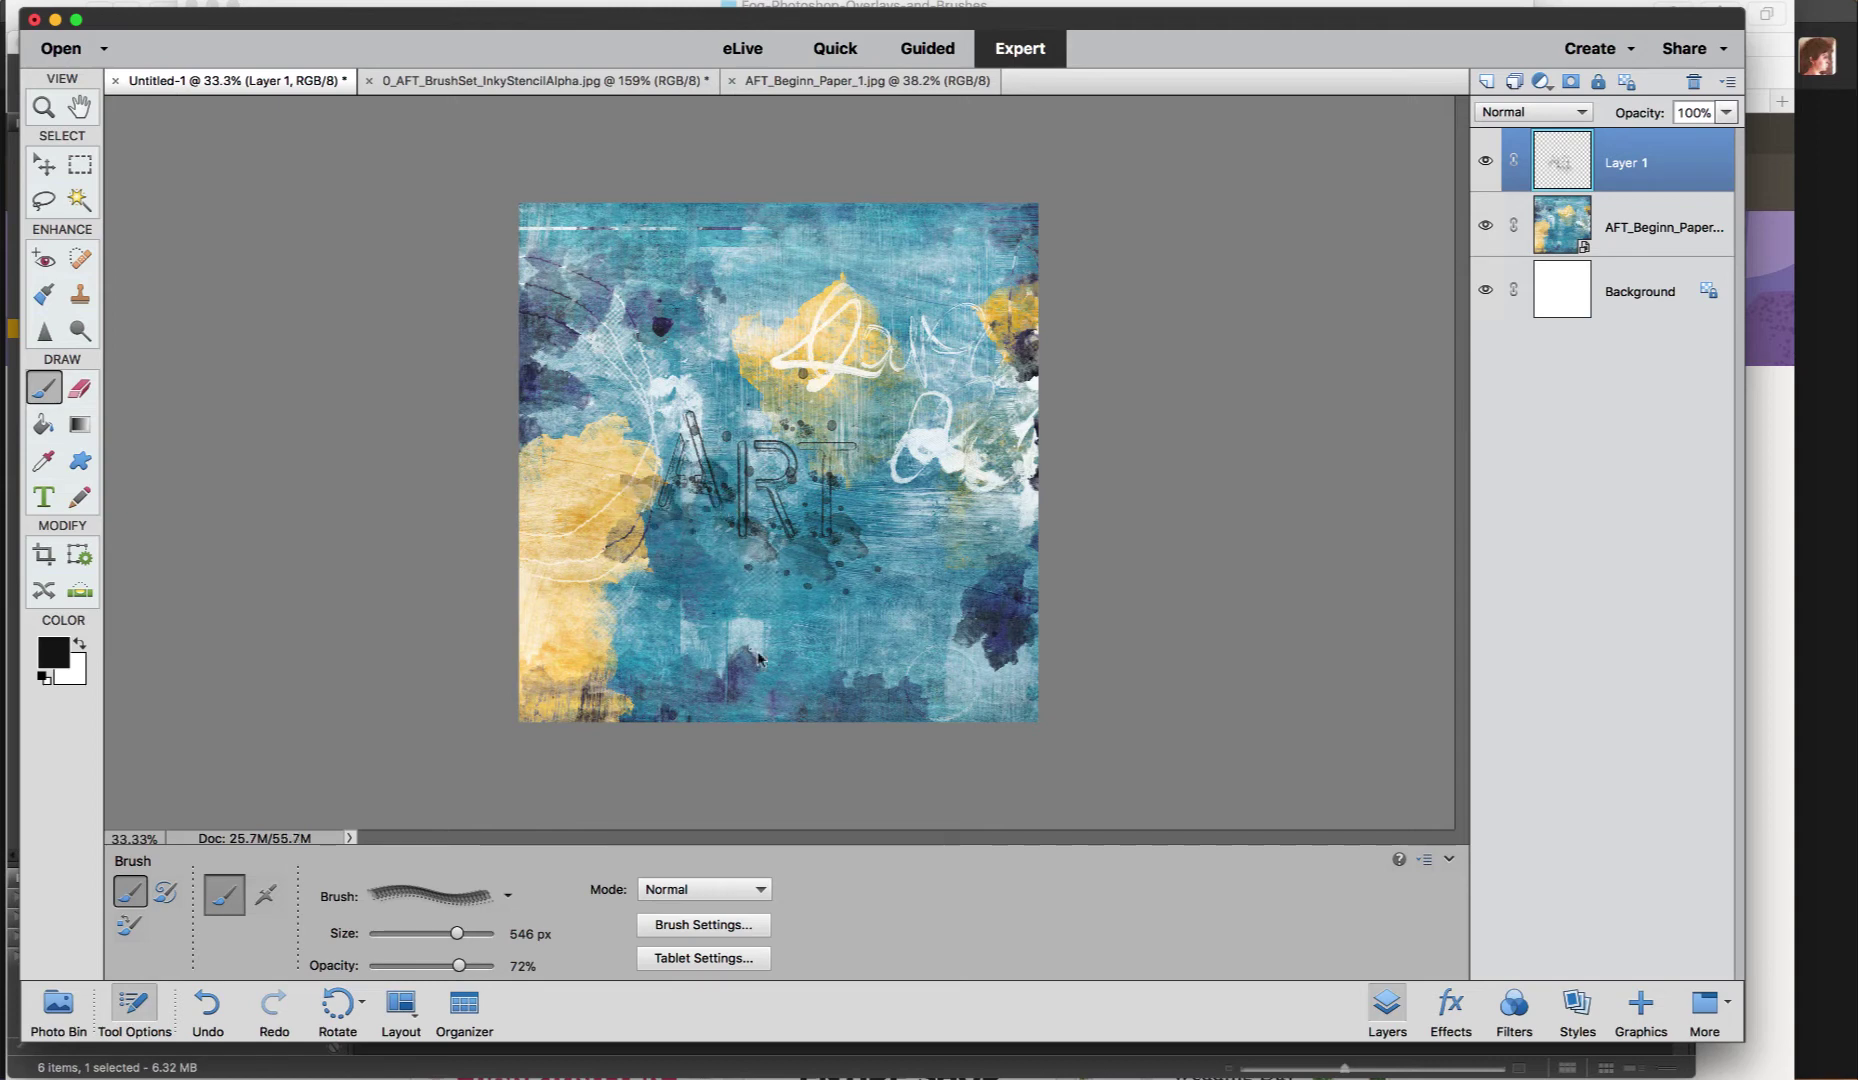
pyautogui.click(850, 476)
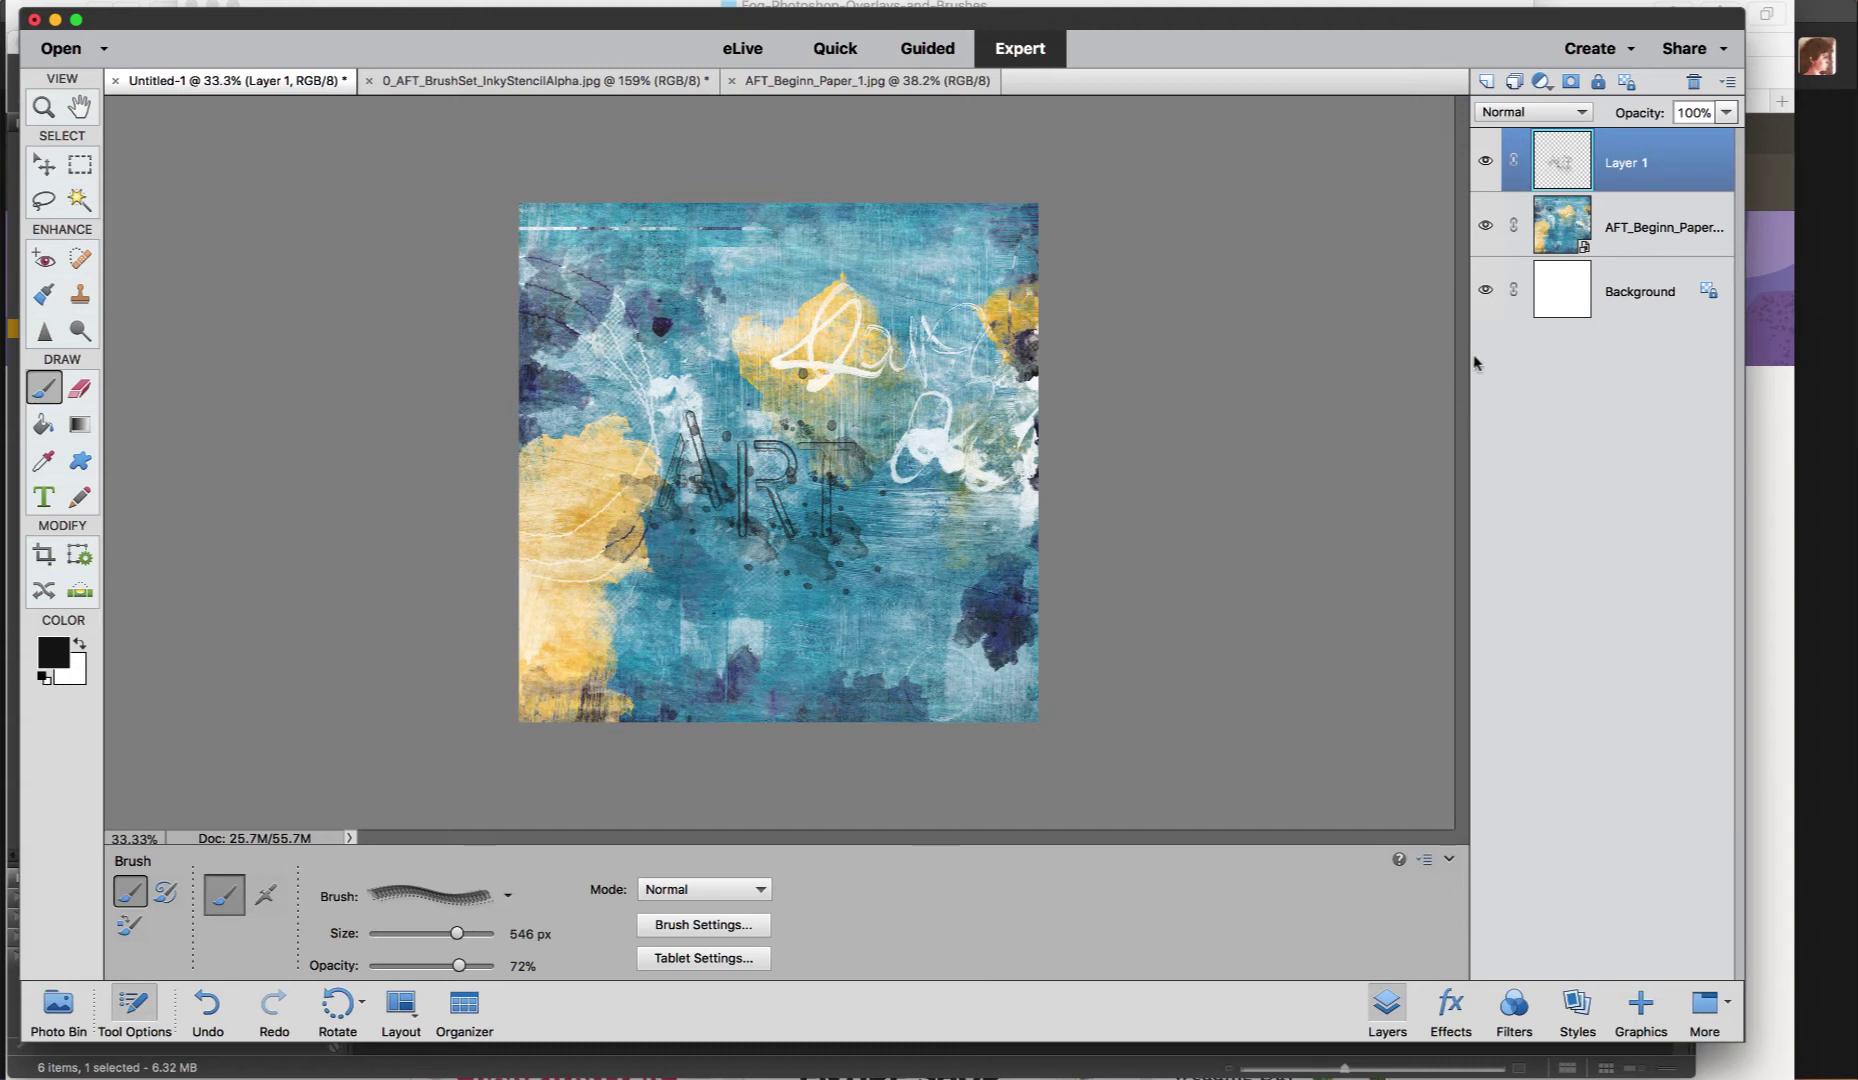
# Undo the ink stains stamped around the ART letters on Layer 1
pyautogui.press('super+z')
pyautogui.press('super+z')
pyautogui.press('super+z')
pyautogui.press('super+z')
pyautogui.press('super+z')
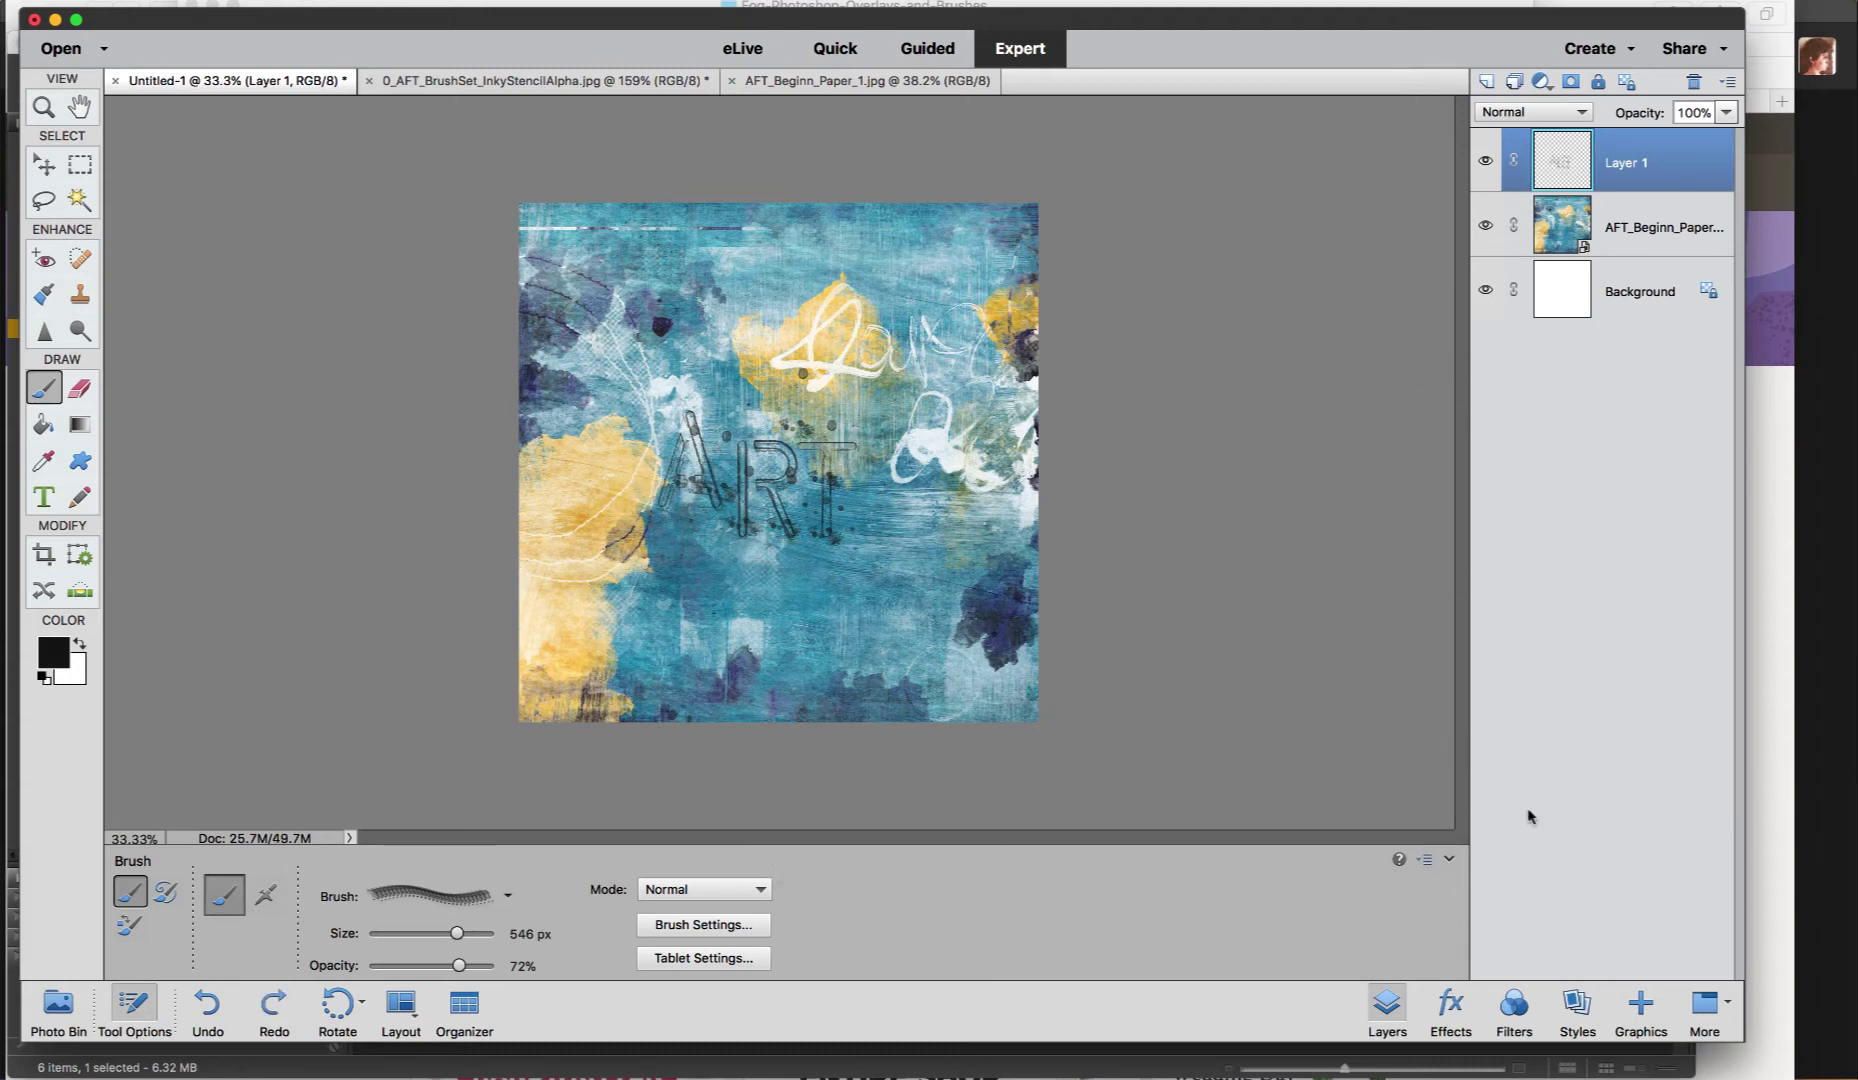
# Add a new layer beneath Layer 1 and stamp three Extra4 ink stains on it behind the ART letters
pyautogui.click(1487, 82)
pyautogui.moveTo(1608, 145); pyautogui.dragTo(1576, 265)
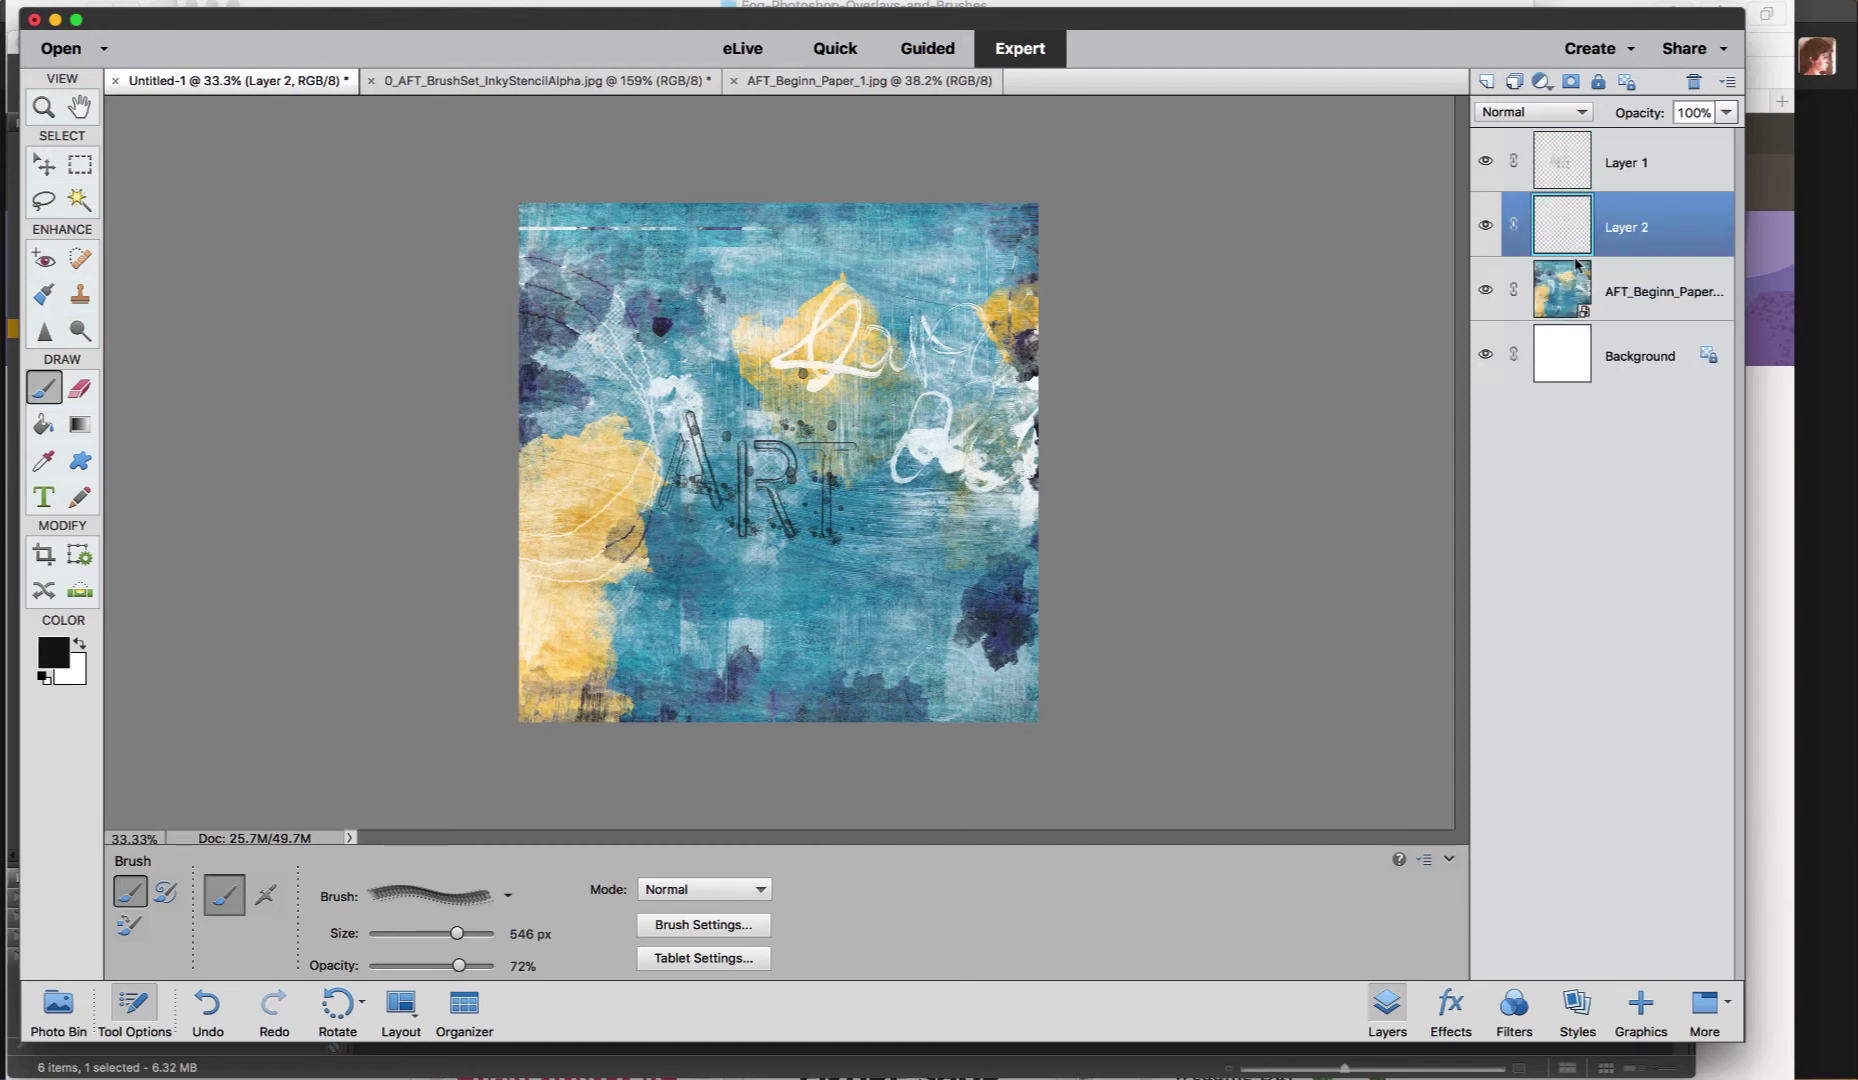
pyautogui.click(835, 560)
pyautogui.click(728, 550)
pyautogui.click(706, 445)
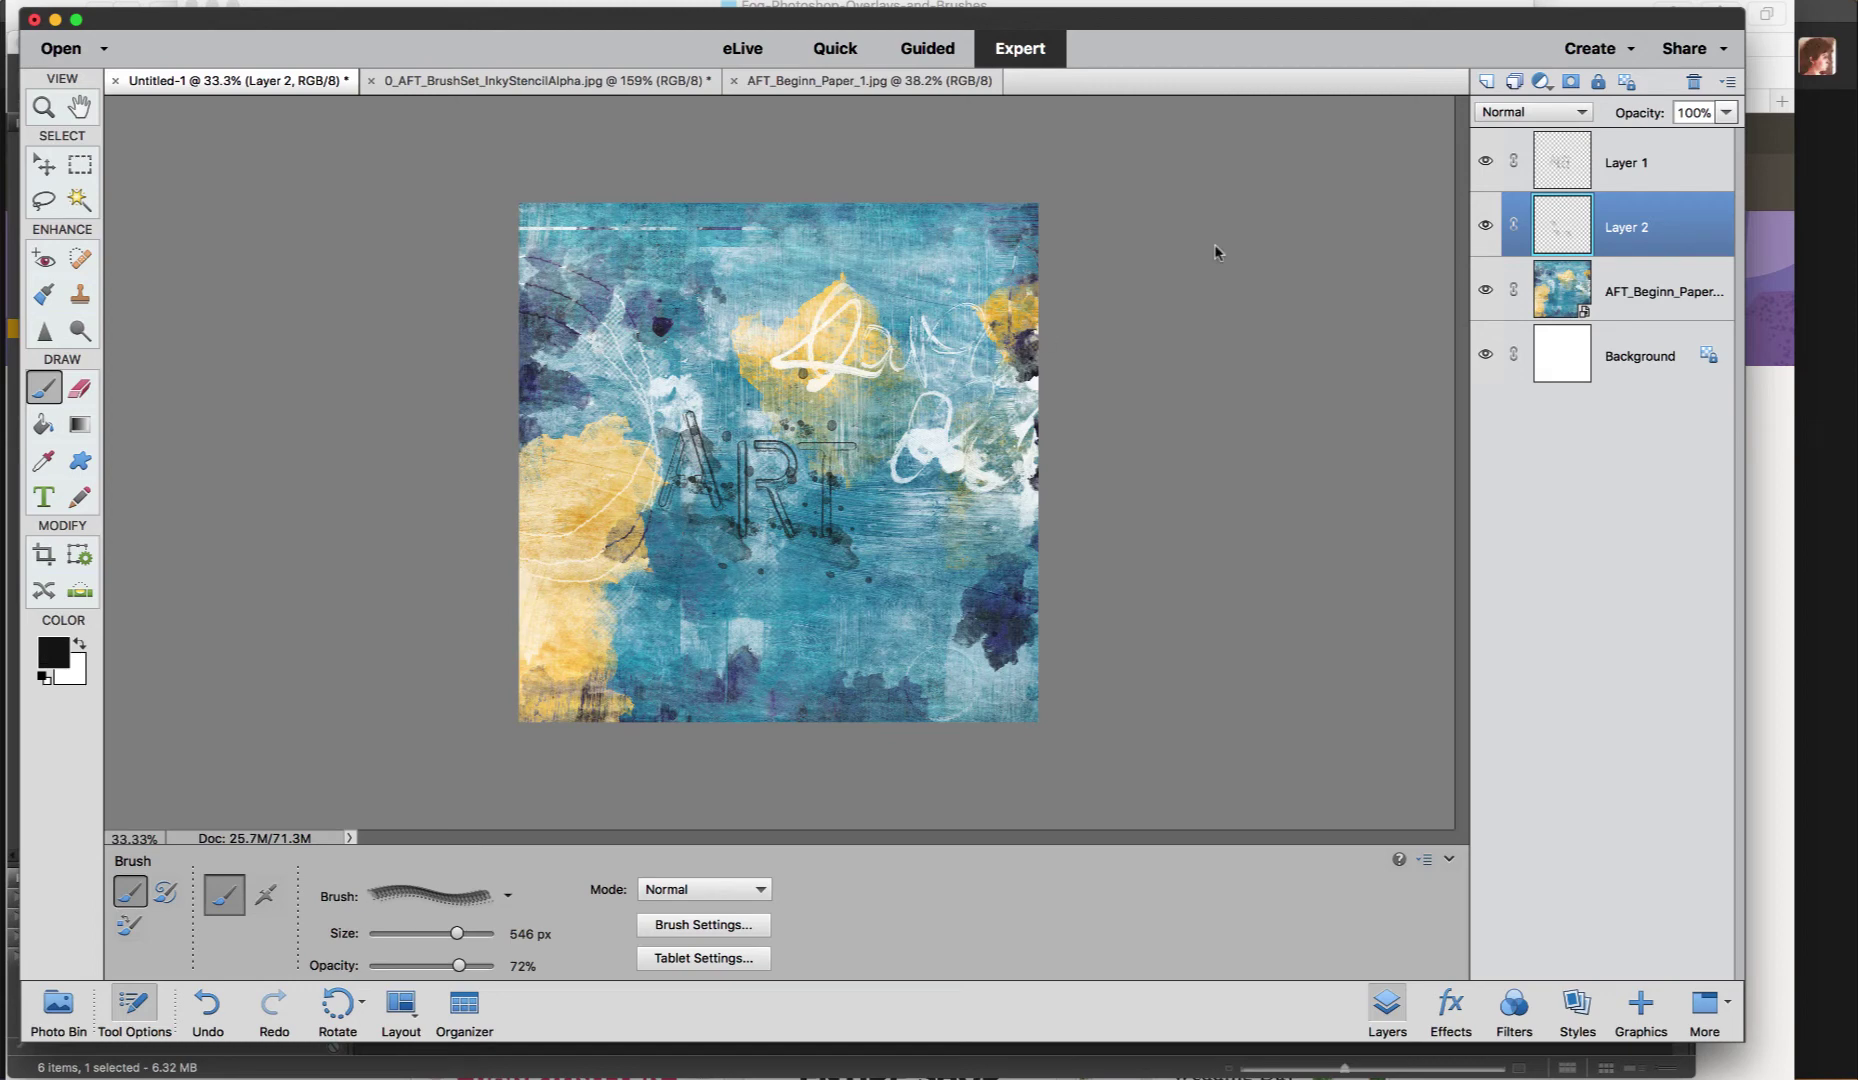
# Merge the ART lettering layer and the ink stain layer into one layer
pyautogui.keyDown('shift'); pyautogui.click(1623, 162); pyautogui.keyUp('shift')
pyautogui.rightClick(1630, 172)
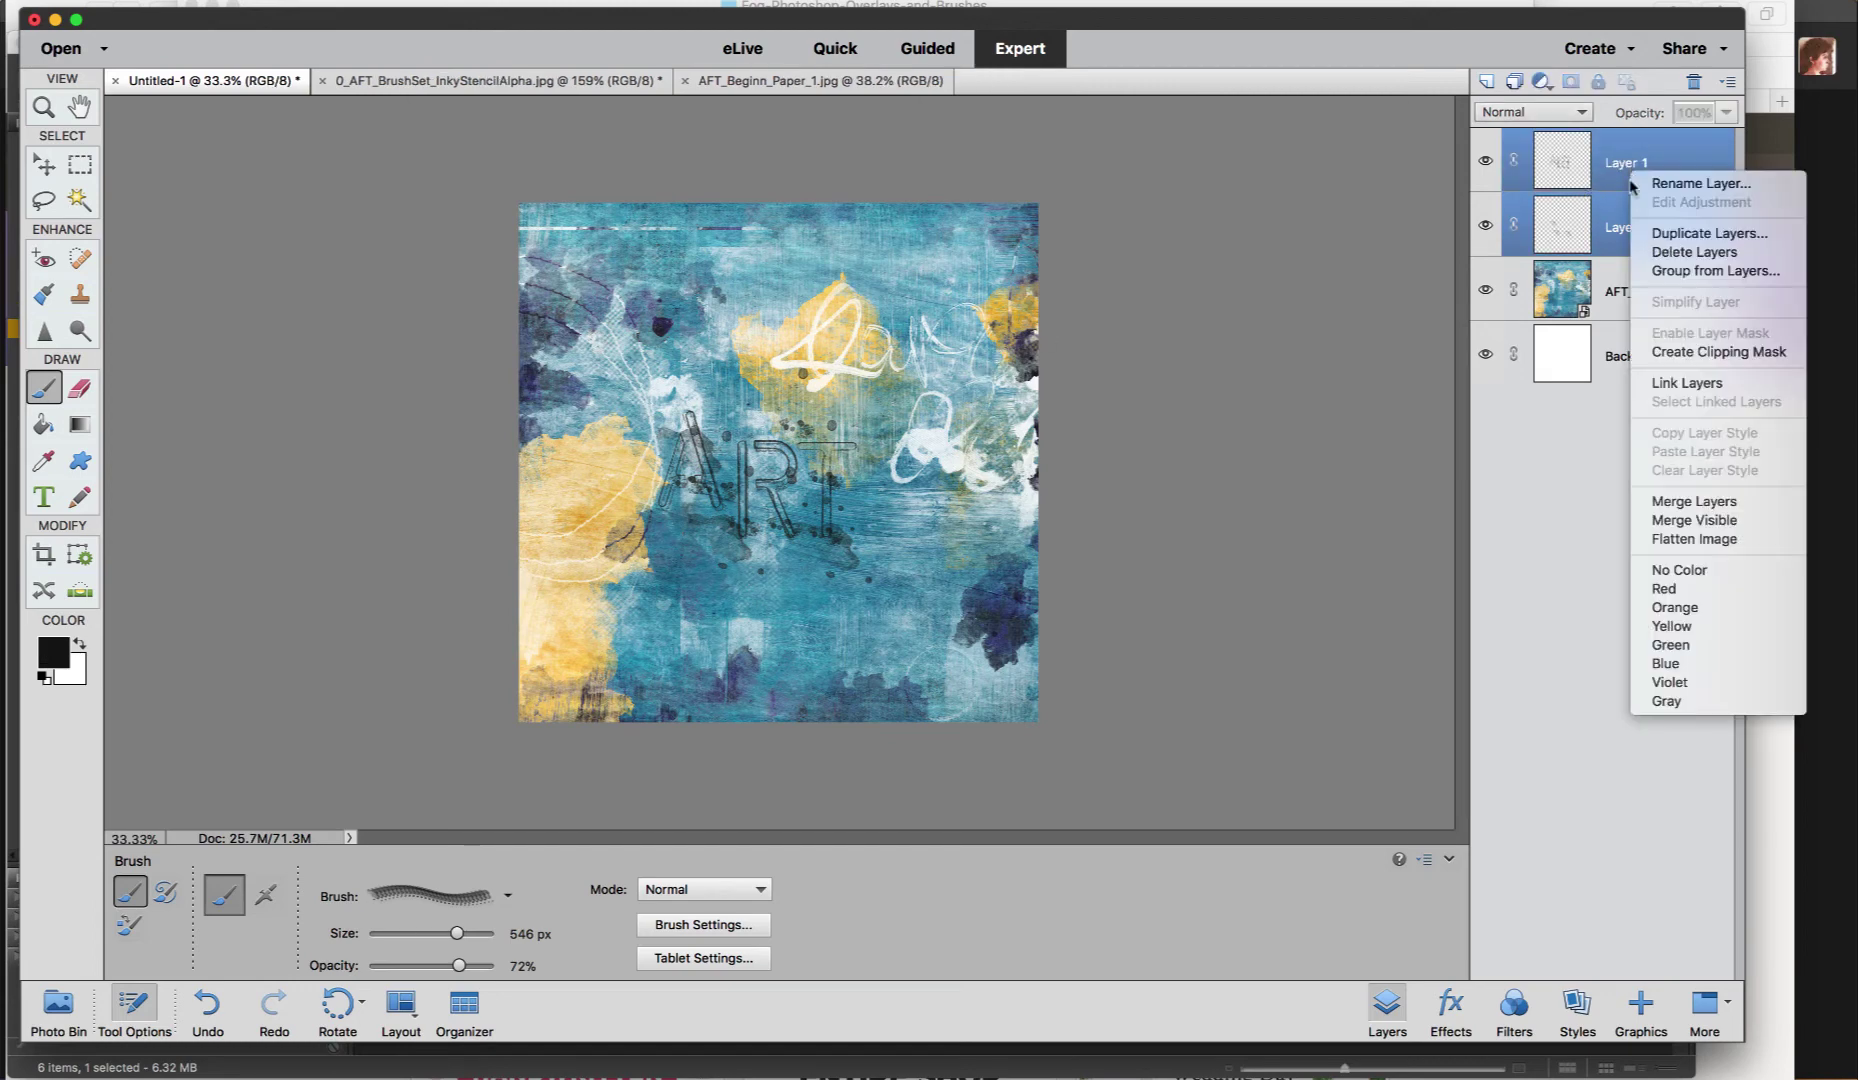
pyautogui.click(1694, 501)
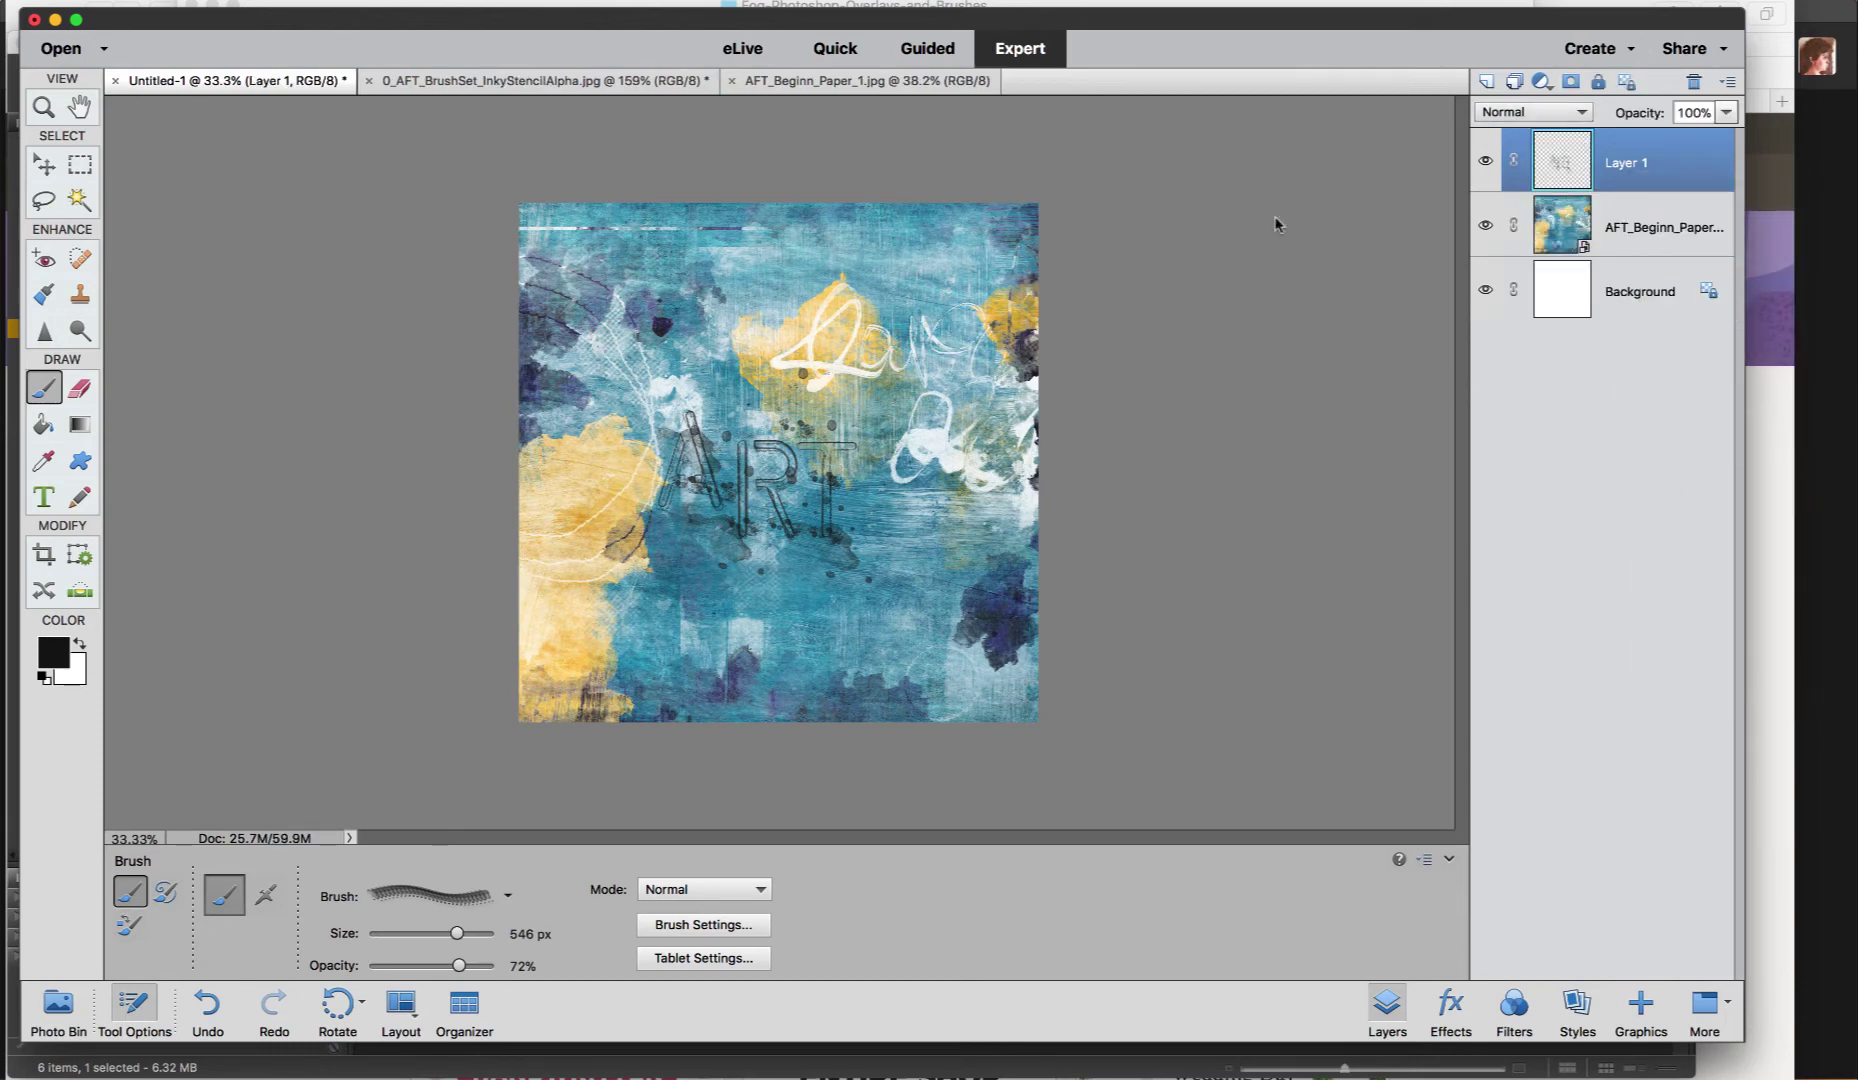
# Try Color Burn on the merged ART layer, set its blend mode to Overlay instead, and move the lettering slightly down and right
pyautogui.click(1556, 118)
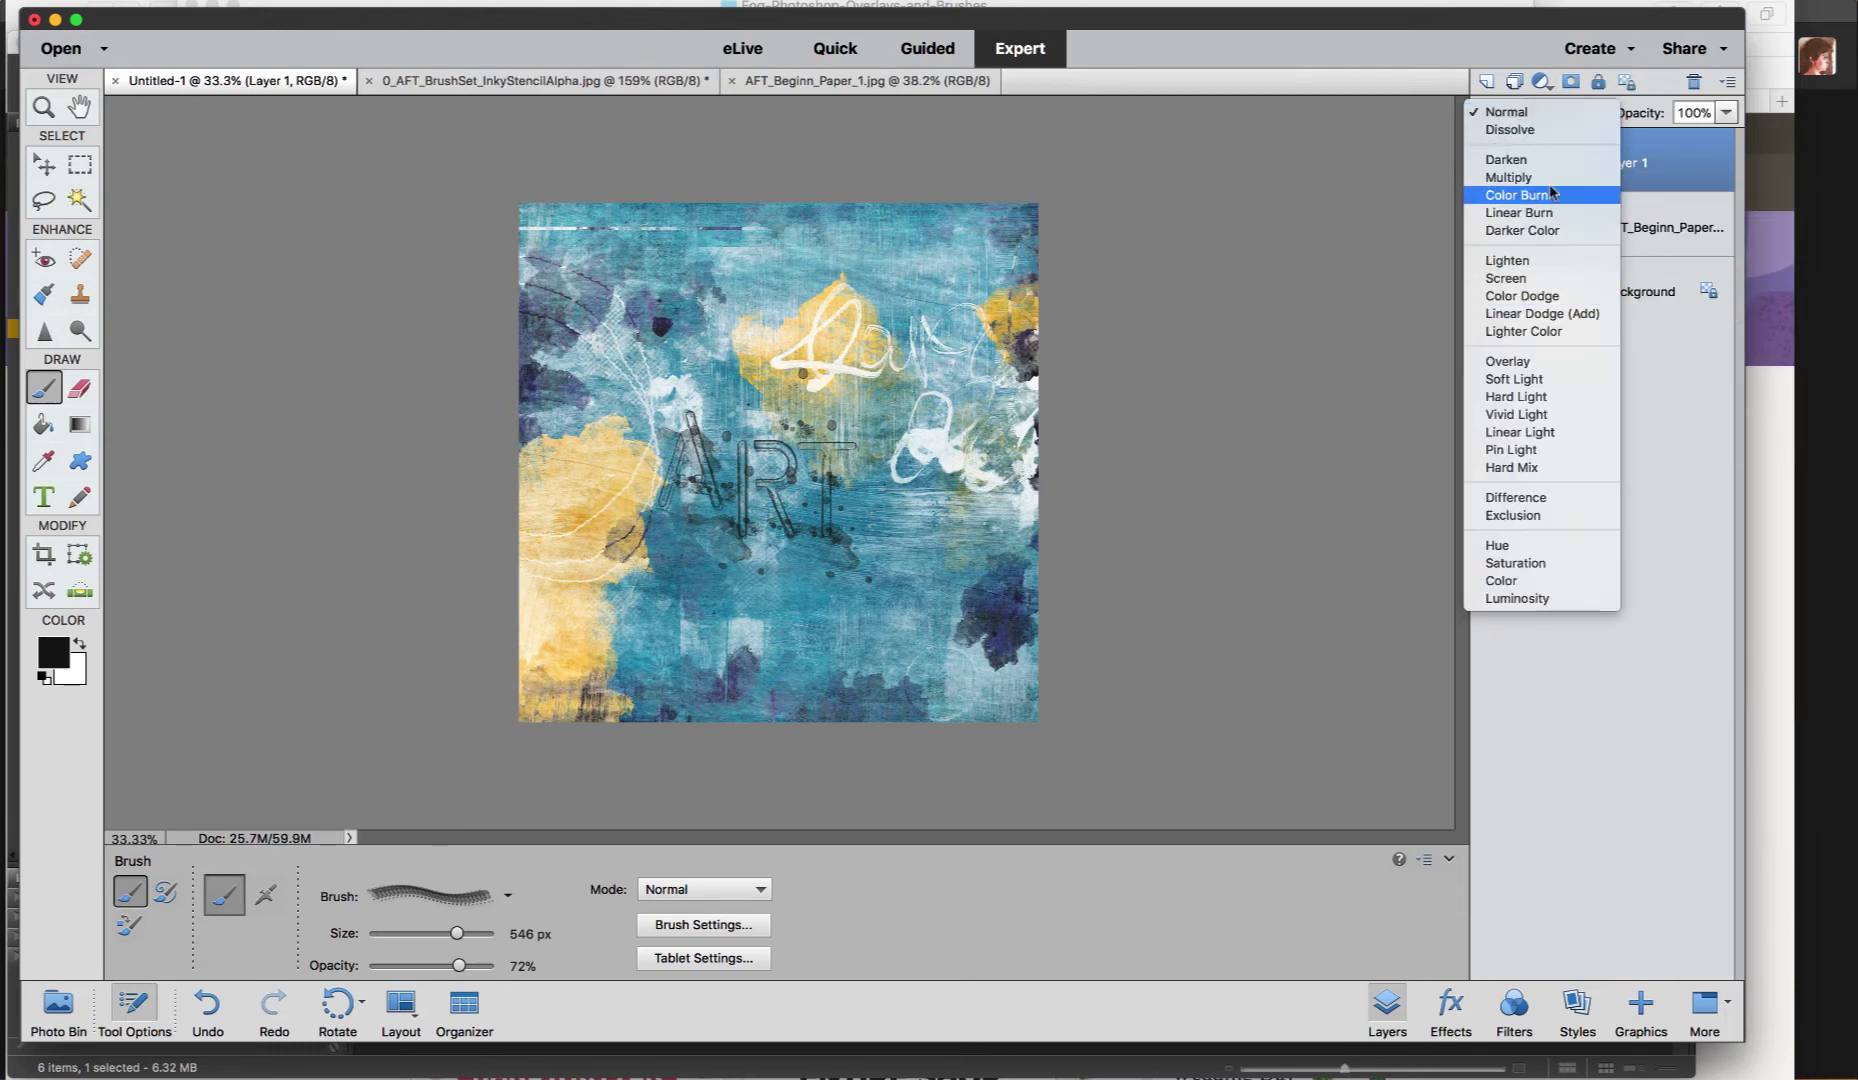
pyautogui.click(1547, 196)
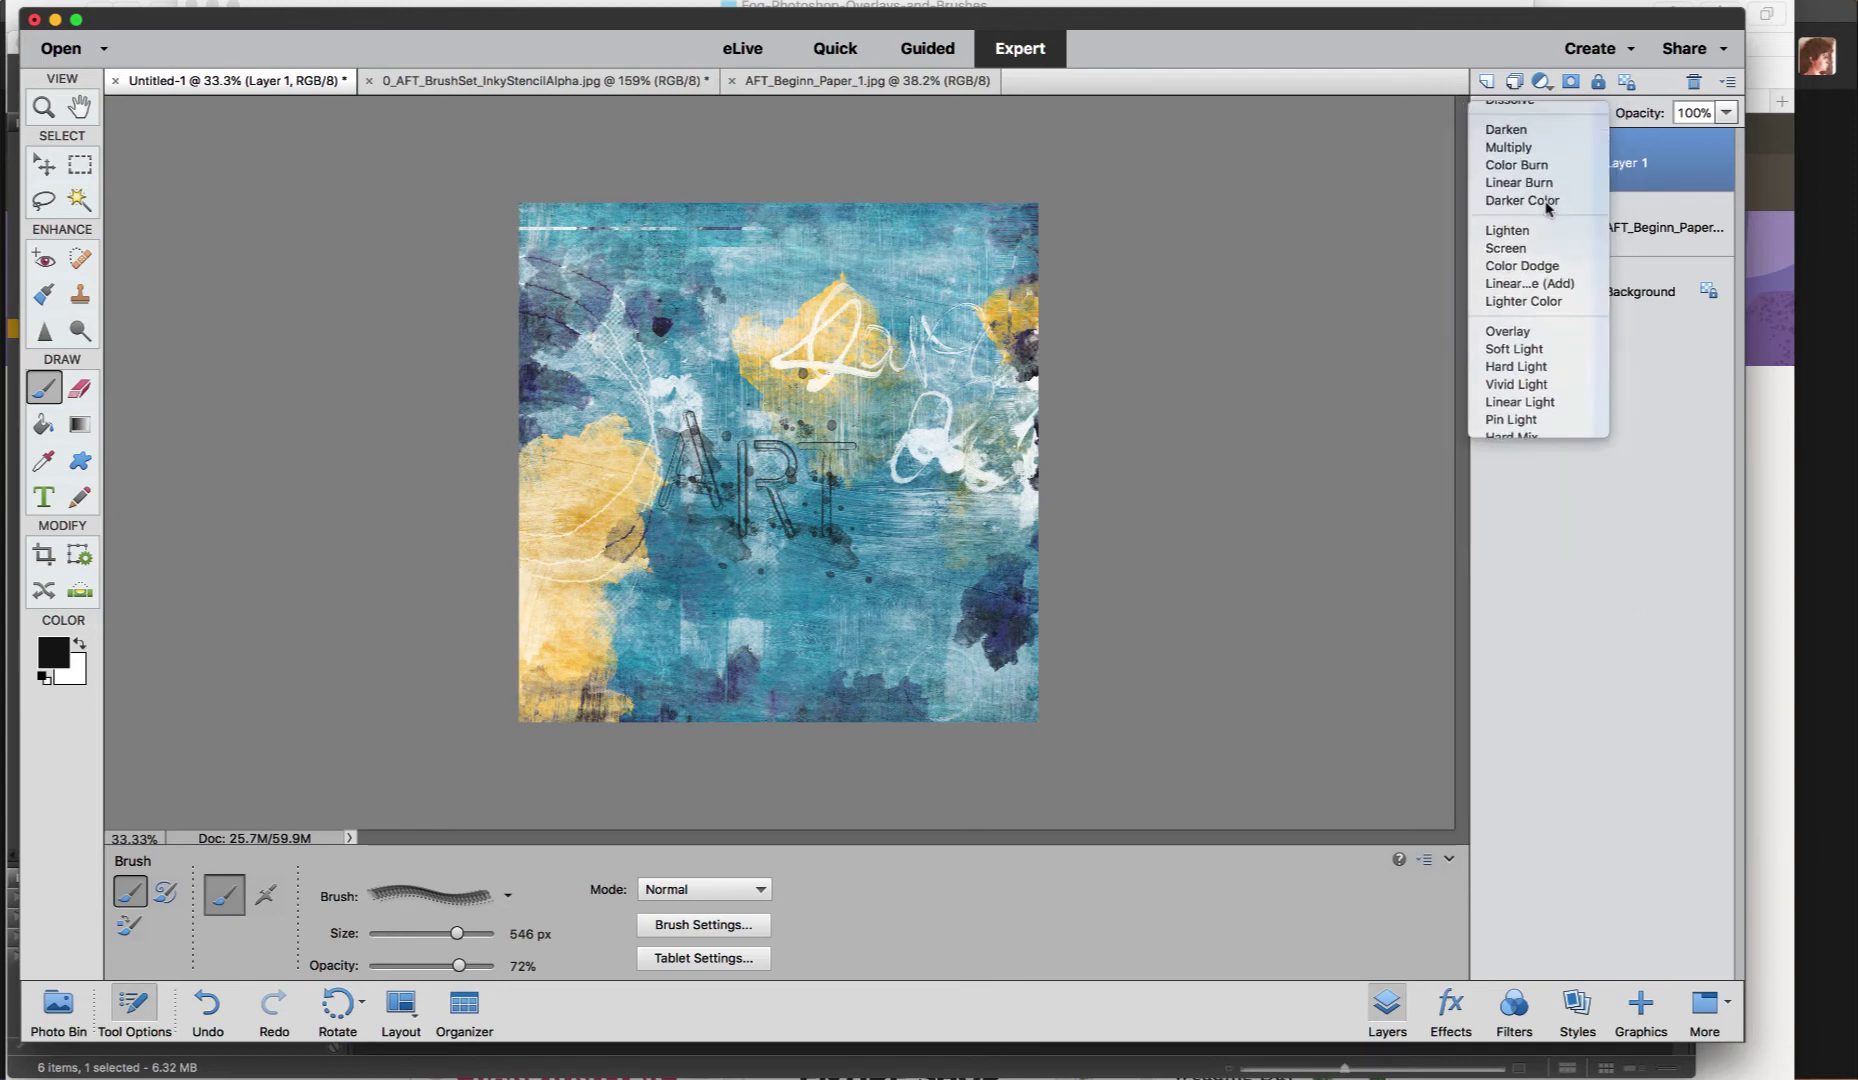
pyautogui.click(1556, 114)
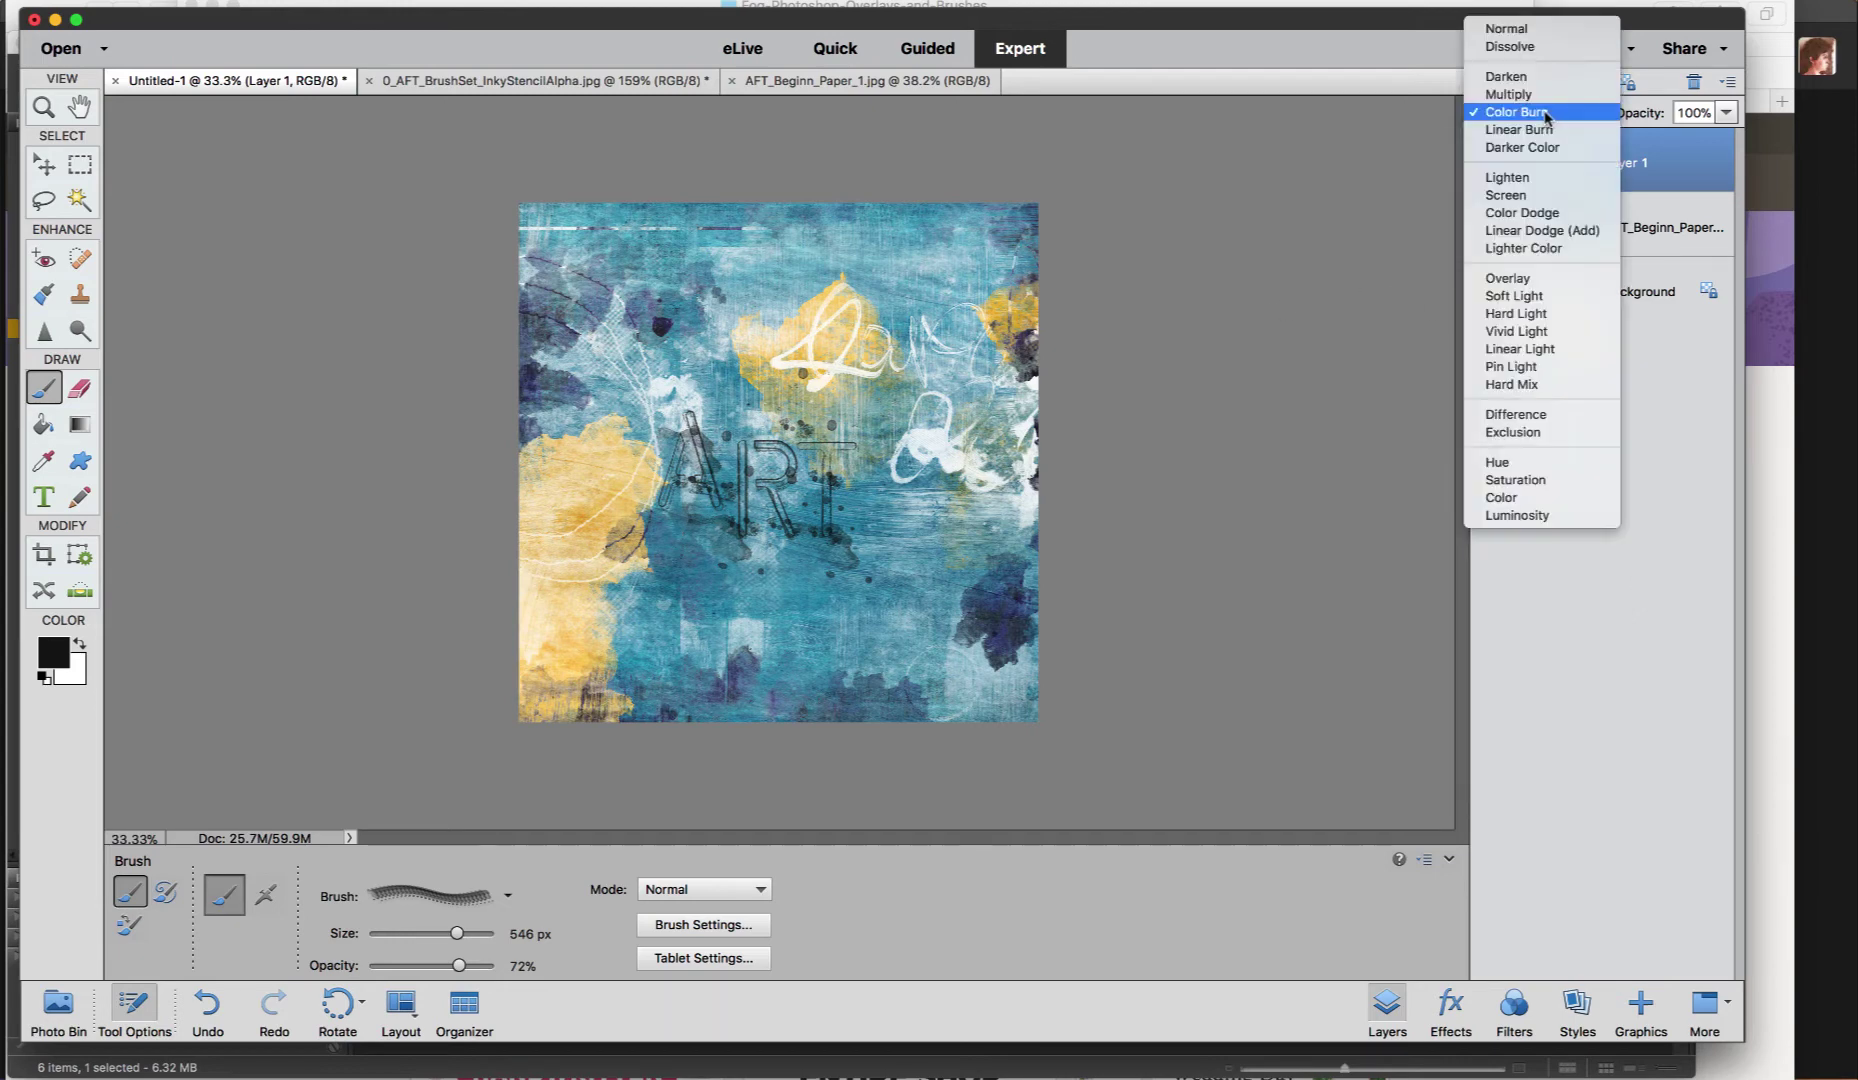
pyautogui.click(1532, 236)
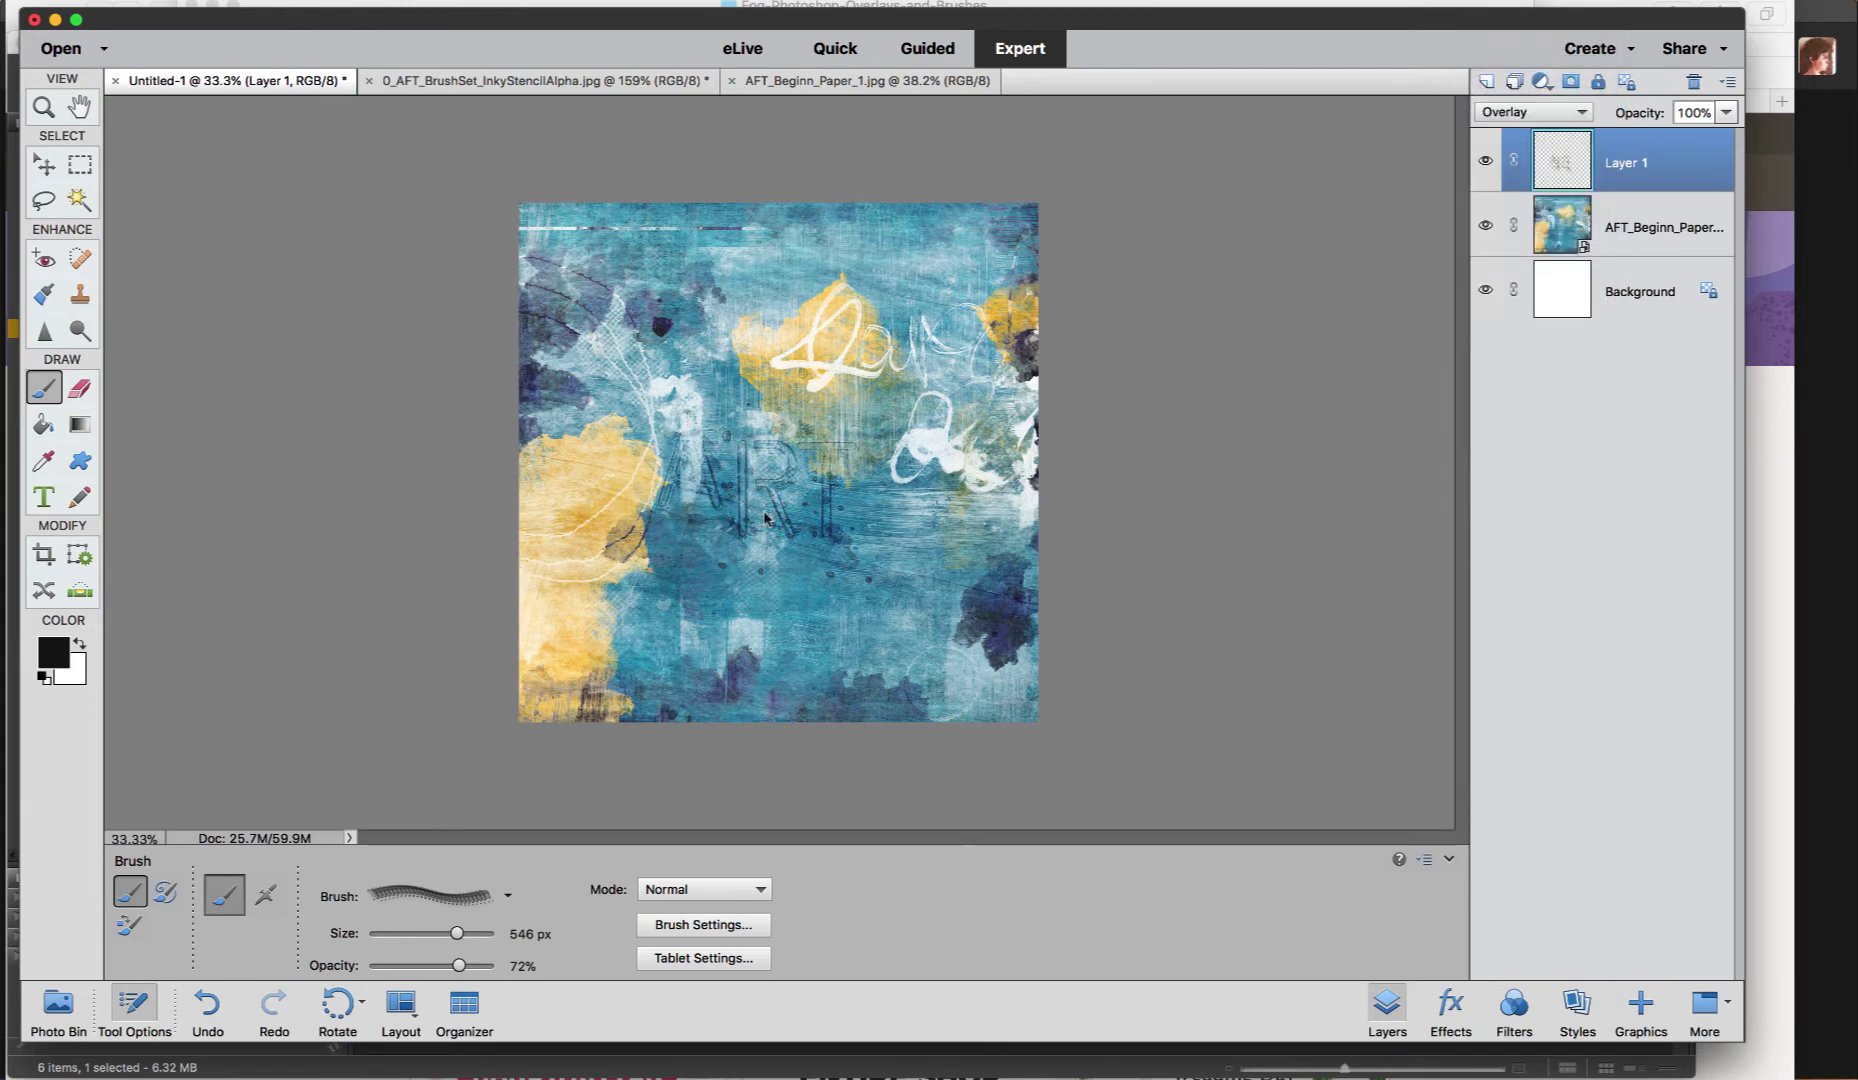
pyautogui.click(44, 163)
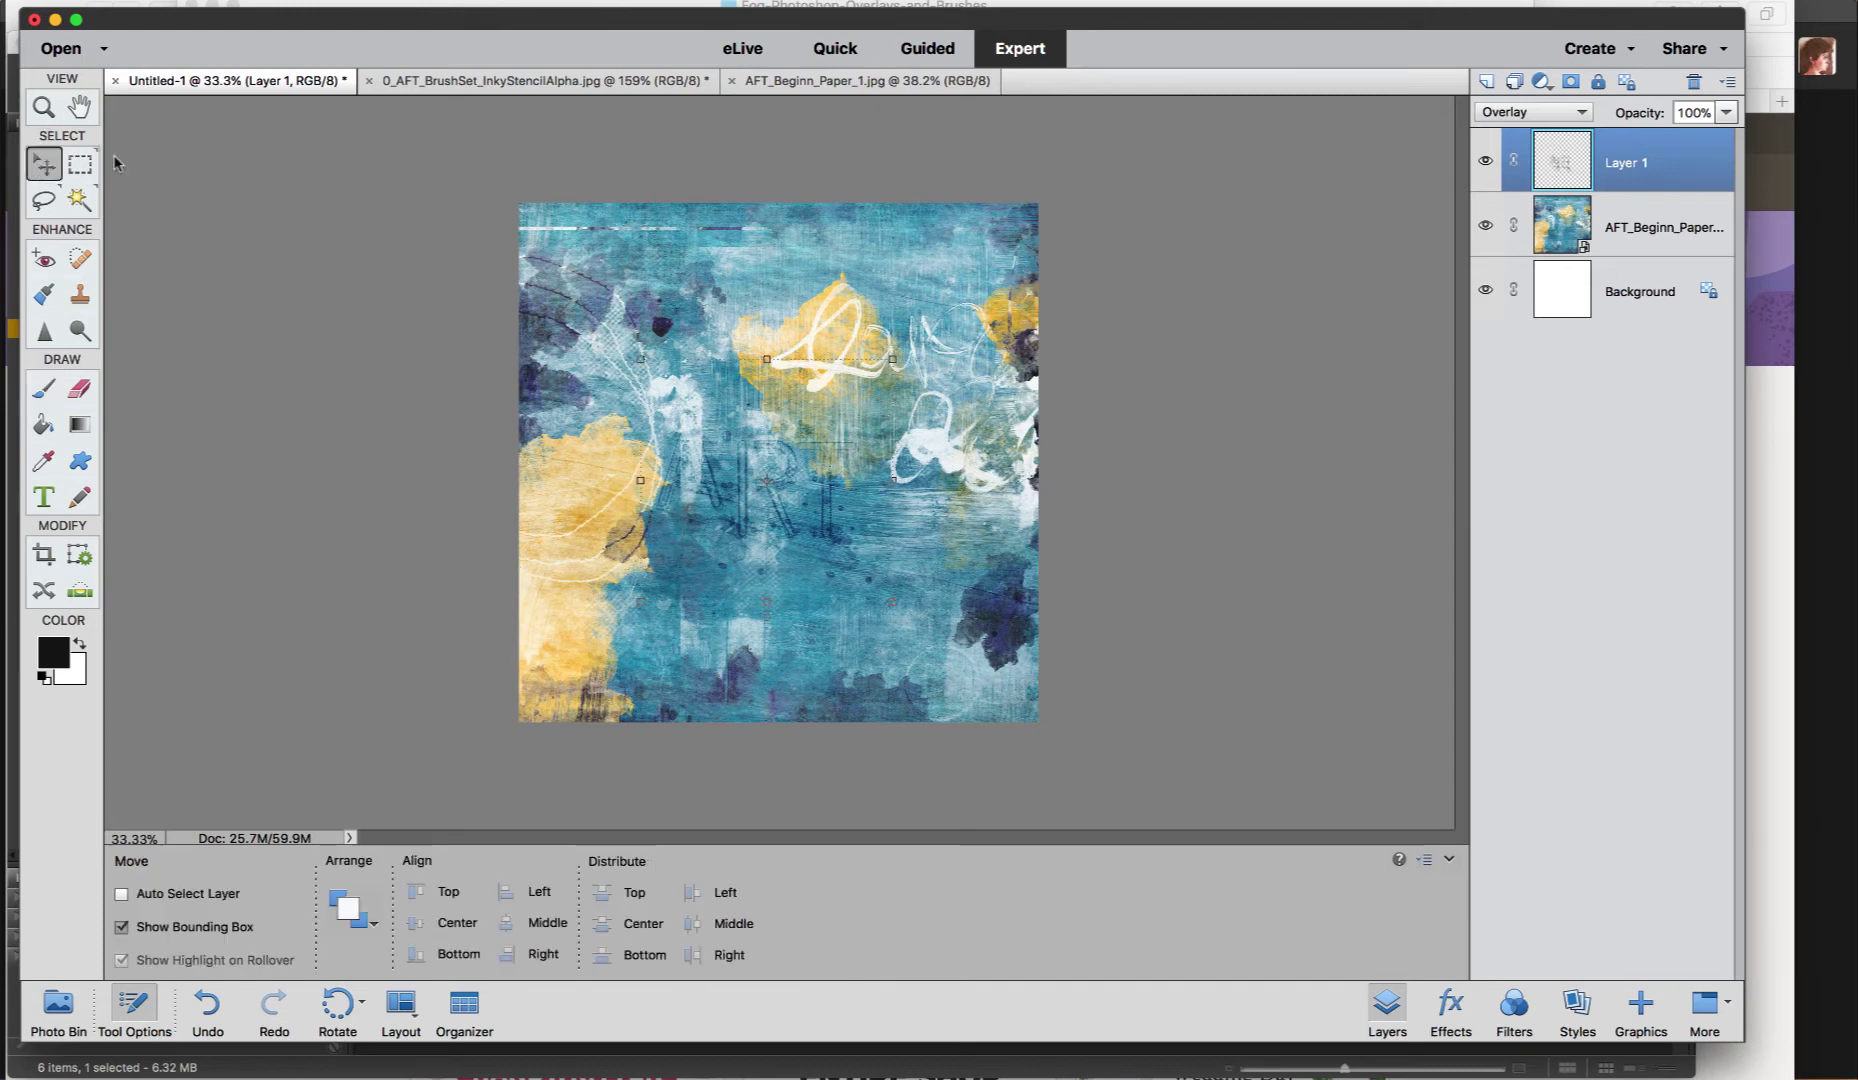
pyautogui.moveTo(707, 455)
pyautogui.mouseDown()
pyautogui.moveTo(688, 462)
pyautogui.moveTo(704, 380)
pyautogui.moveTo(749, 422)
pyautogui.moveTo(770, 485)
pyautogui.moveTo(790, 580)
pyautogui.moveTo(767, 597)
pyautogui.mouseUp()
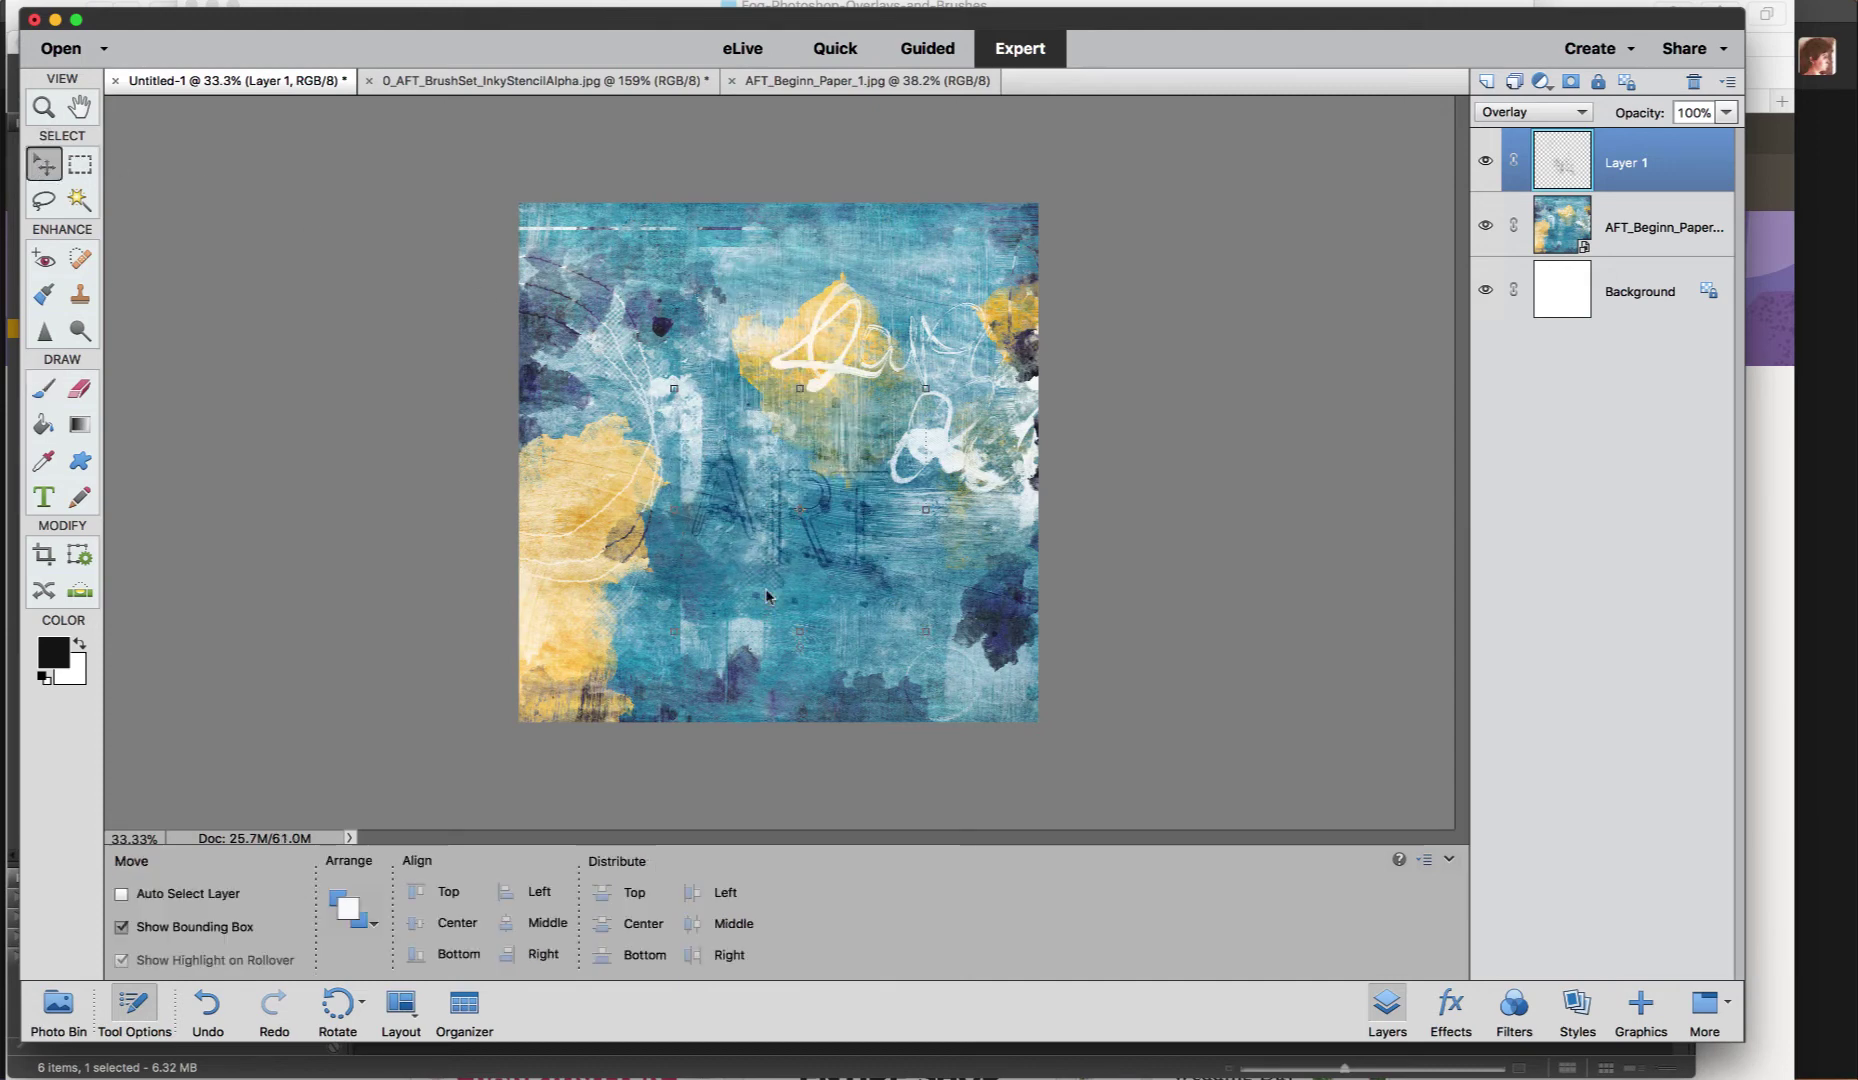
# Duplicate the ART lettering layer and set the copy's opacity to 60%
pyautogui.press('super+j')
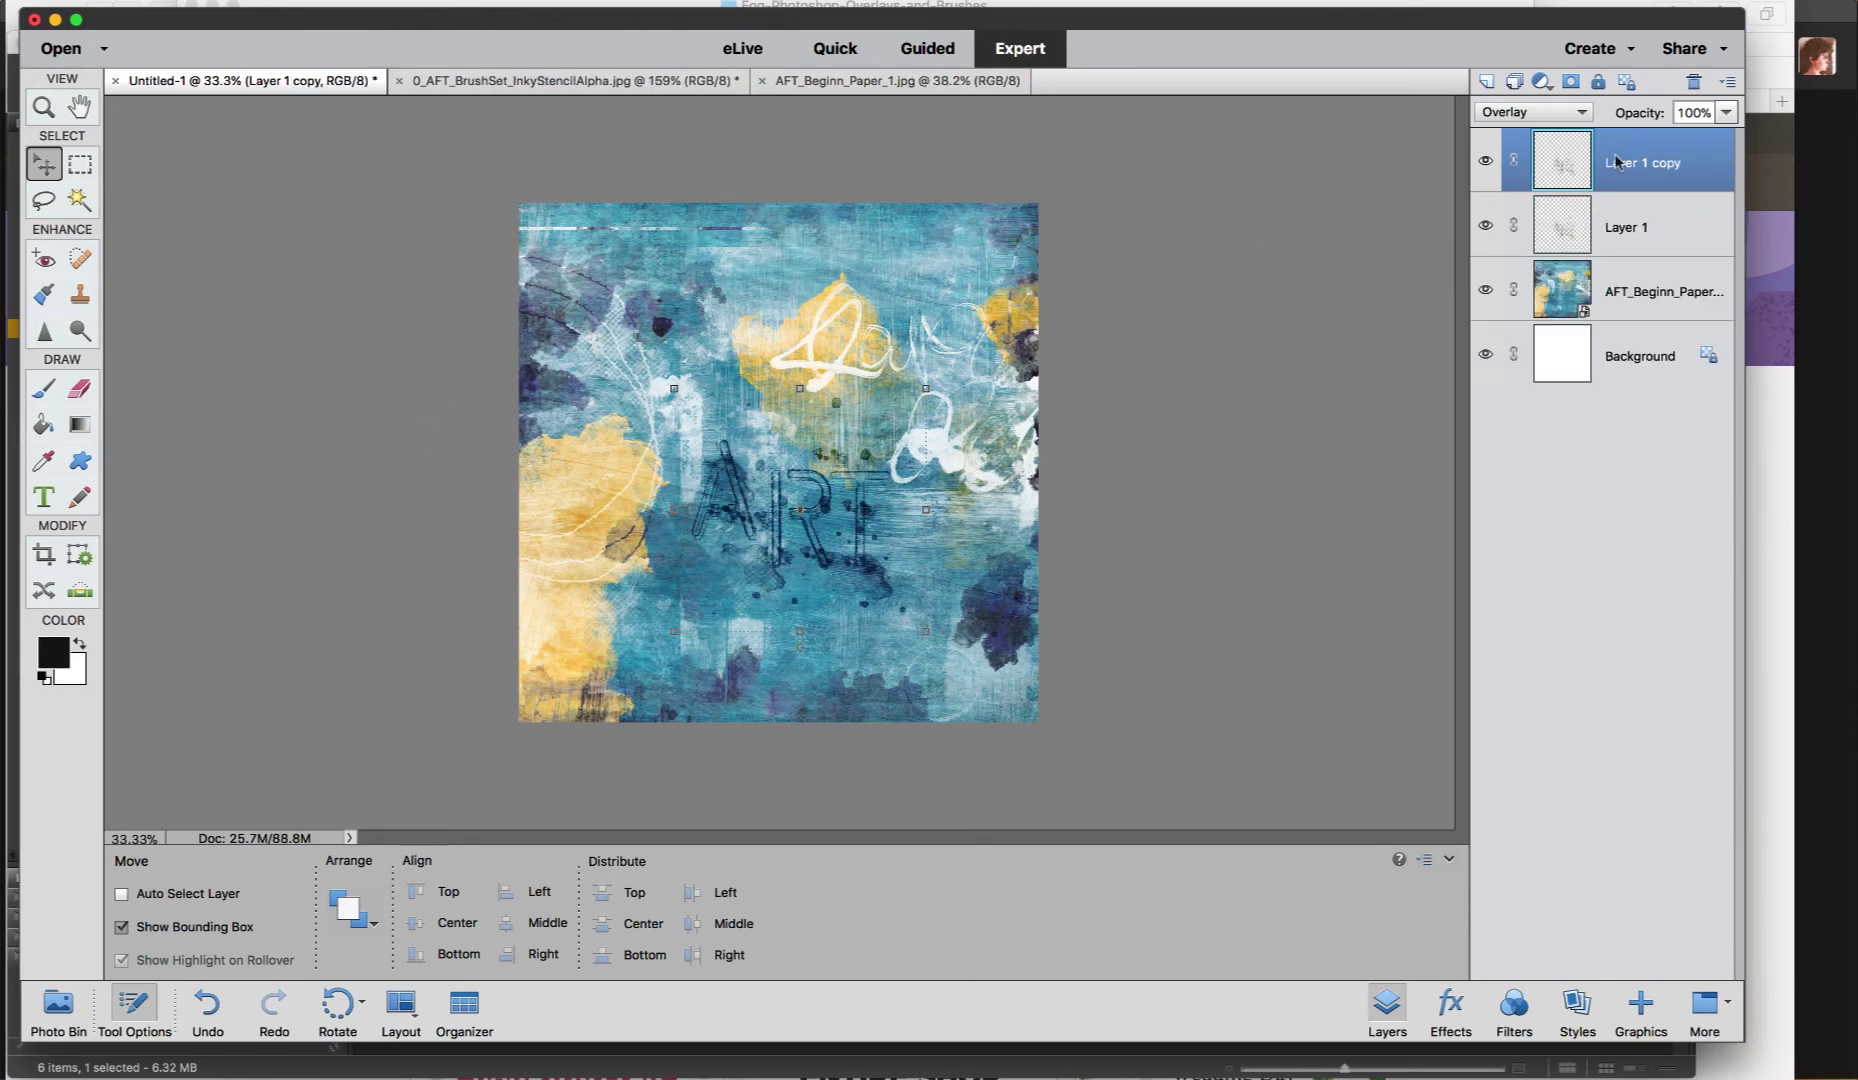
pyautogui.click(1726, 112)
pyautogui.moveTo(1724, 140); pyautogui.dragTo(1693, 166)
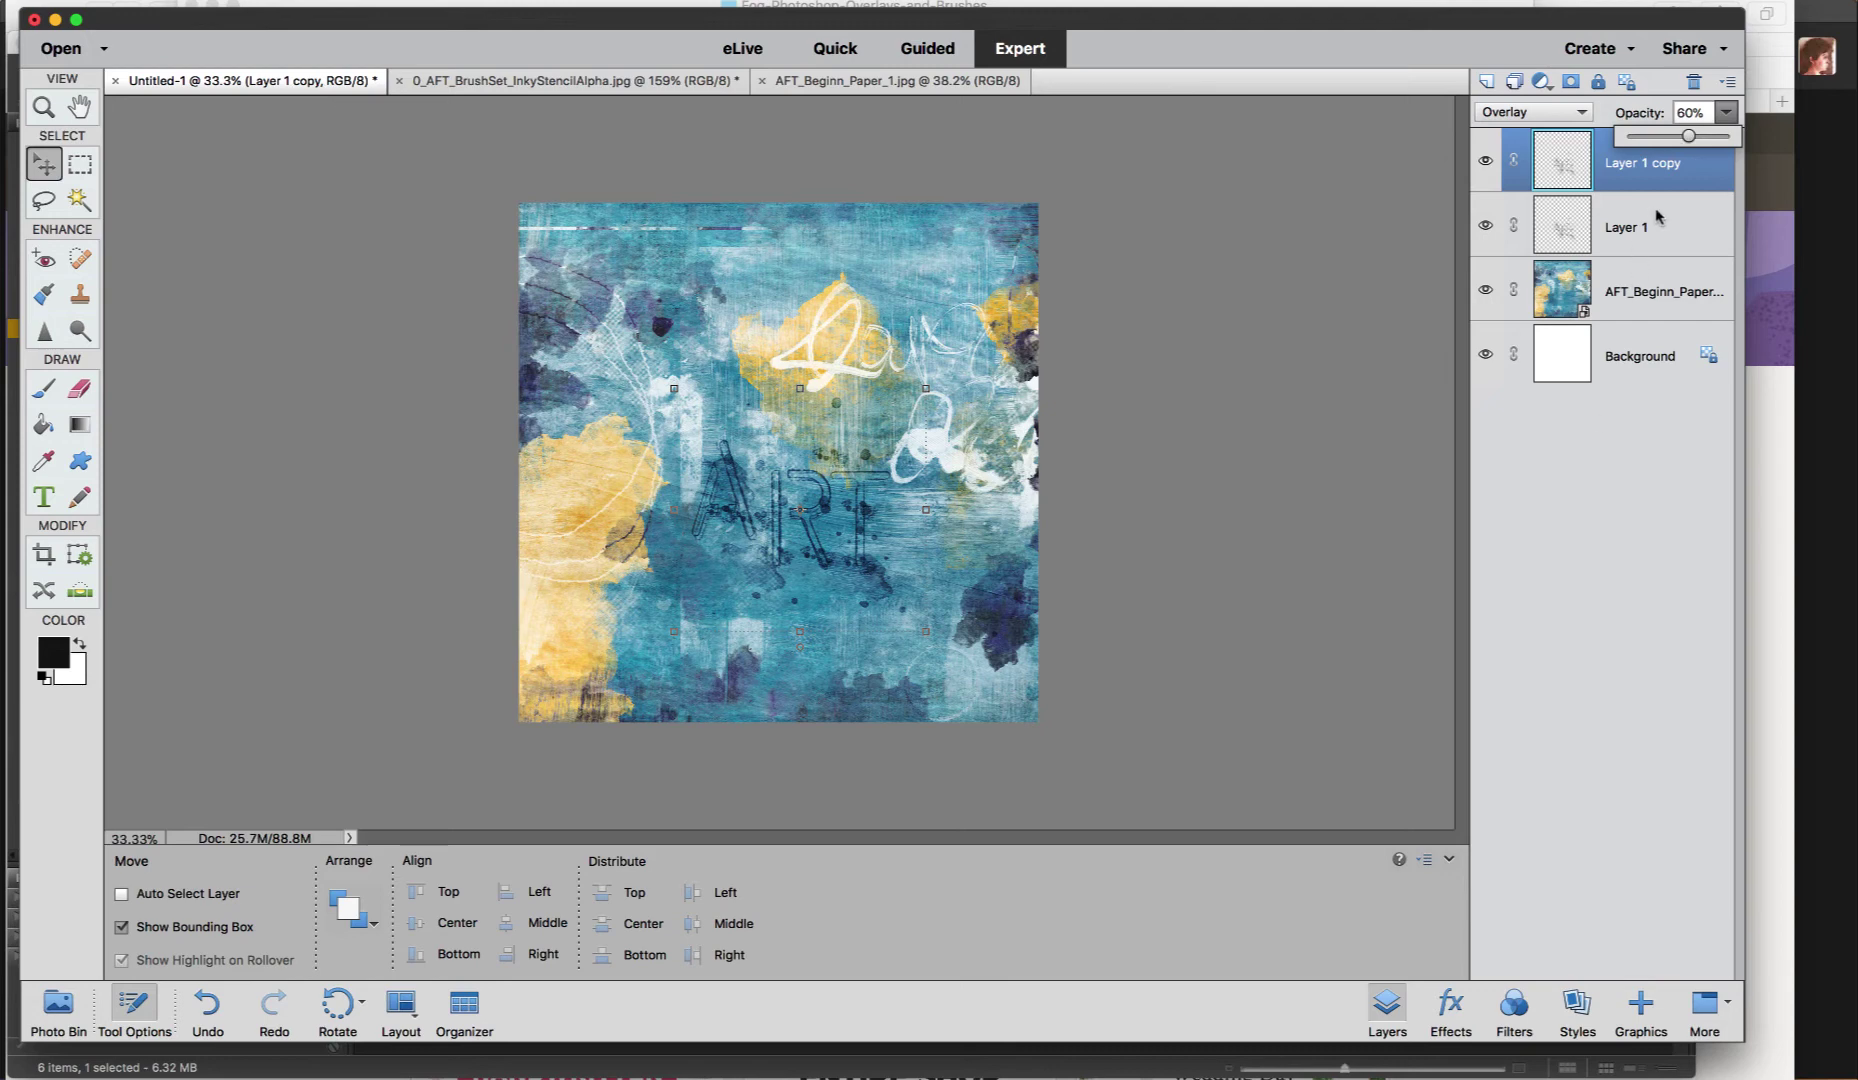
# Select Layer 1 and Layer 1 copy together and move the lettering to the lower-left area of the paper
pyautogui.click(1671, 231)
pyautogui.keyDown('shift'); pyautogui.click(1637, 165); pyautogui.keyUp('shift')
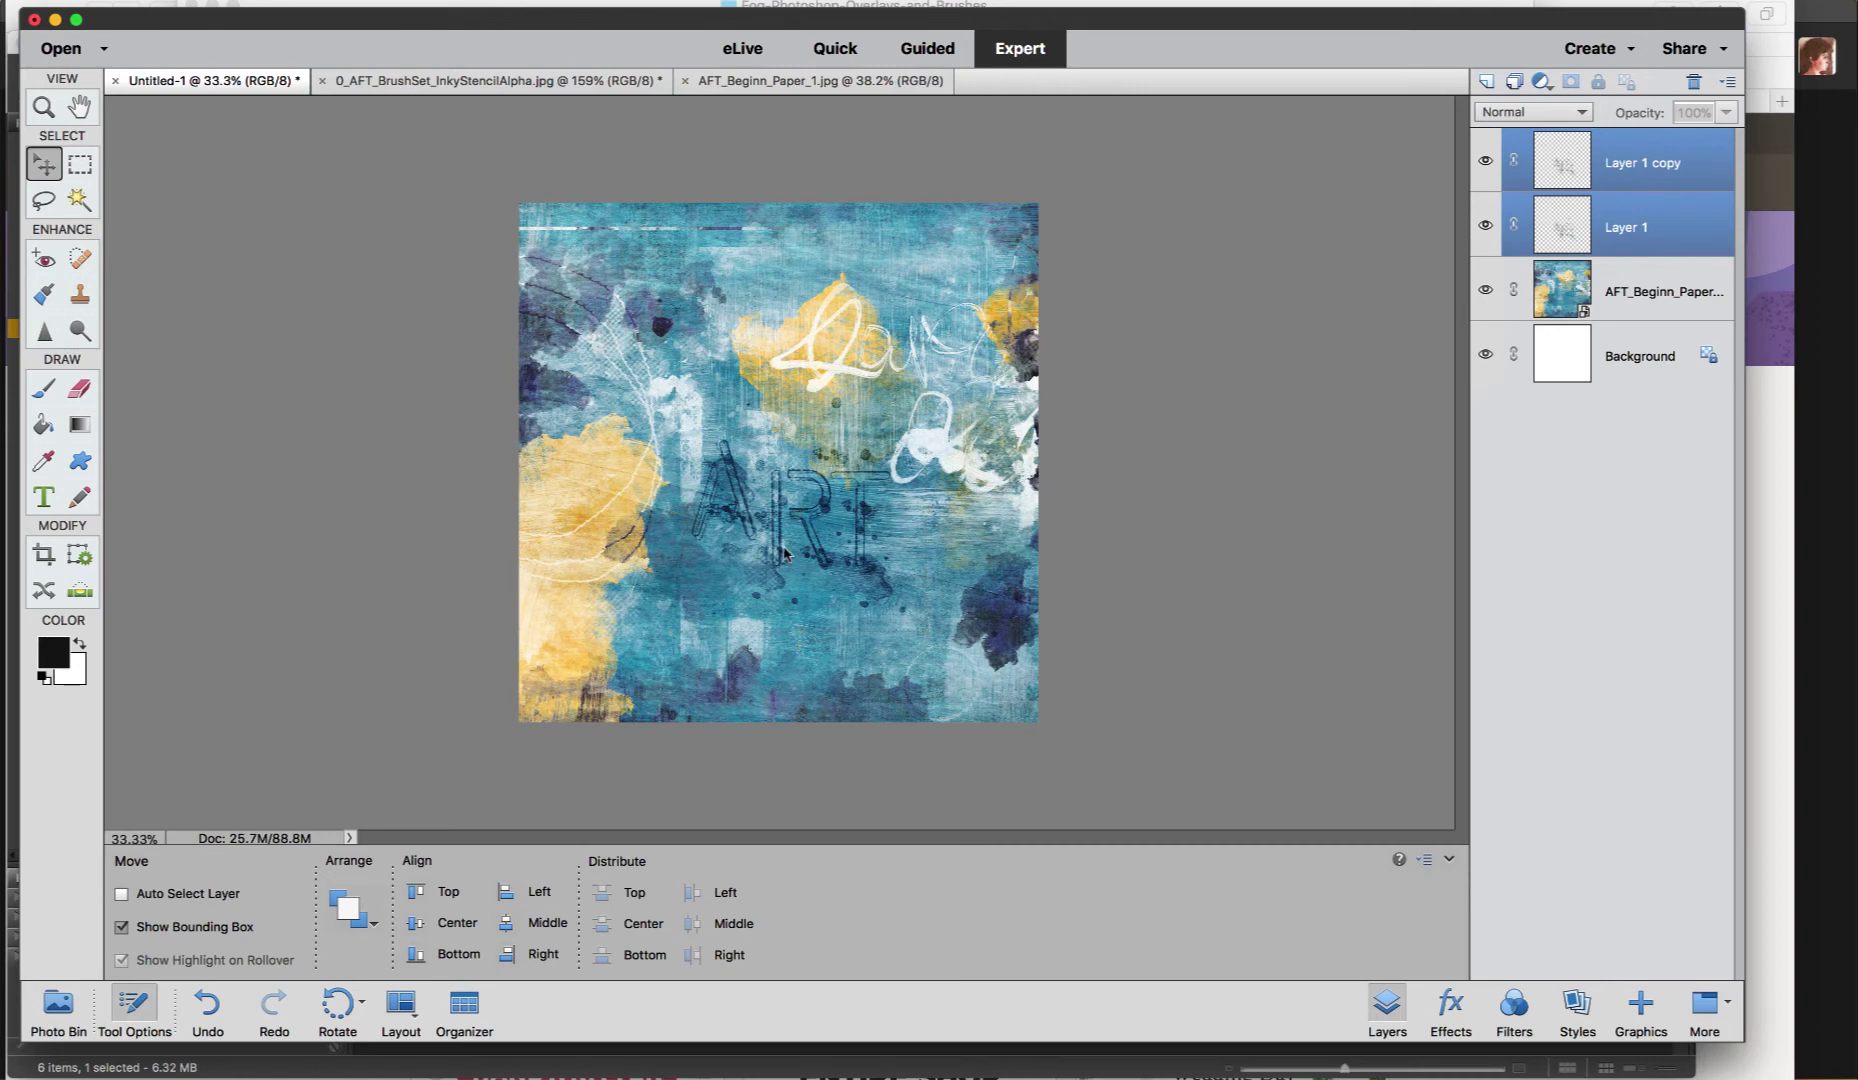
pyautogui.moveTo(788, 558); pyautogui.dragTo(657, 610)
pyautogui.moveTo(687, 610); pyautogui.dragTo(688, 611)
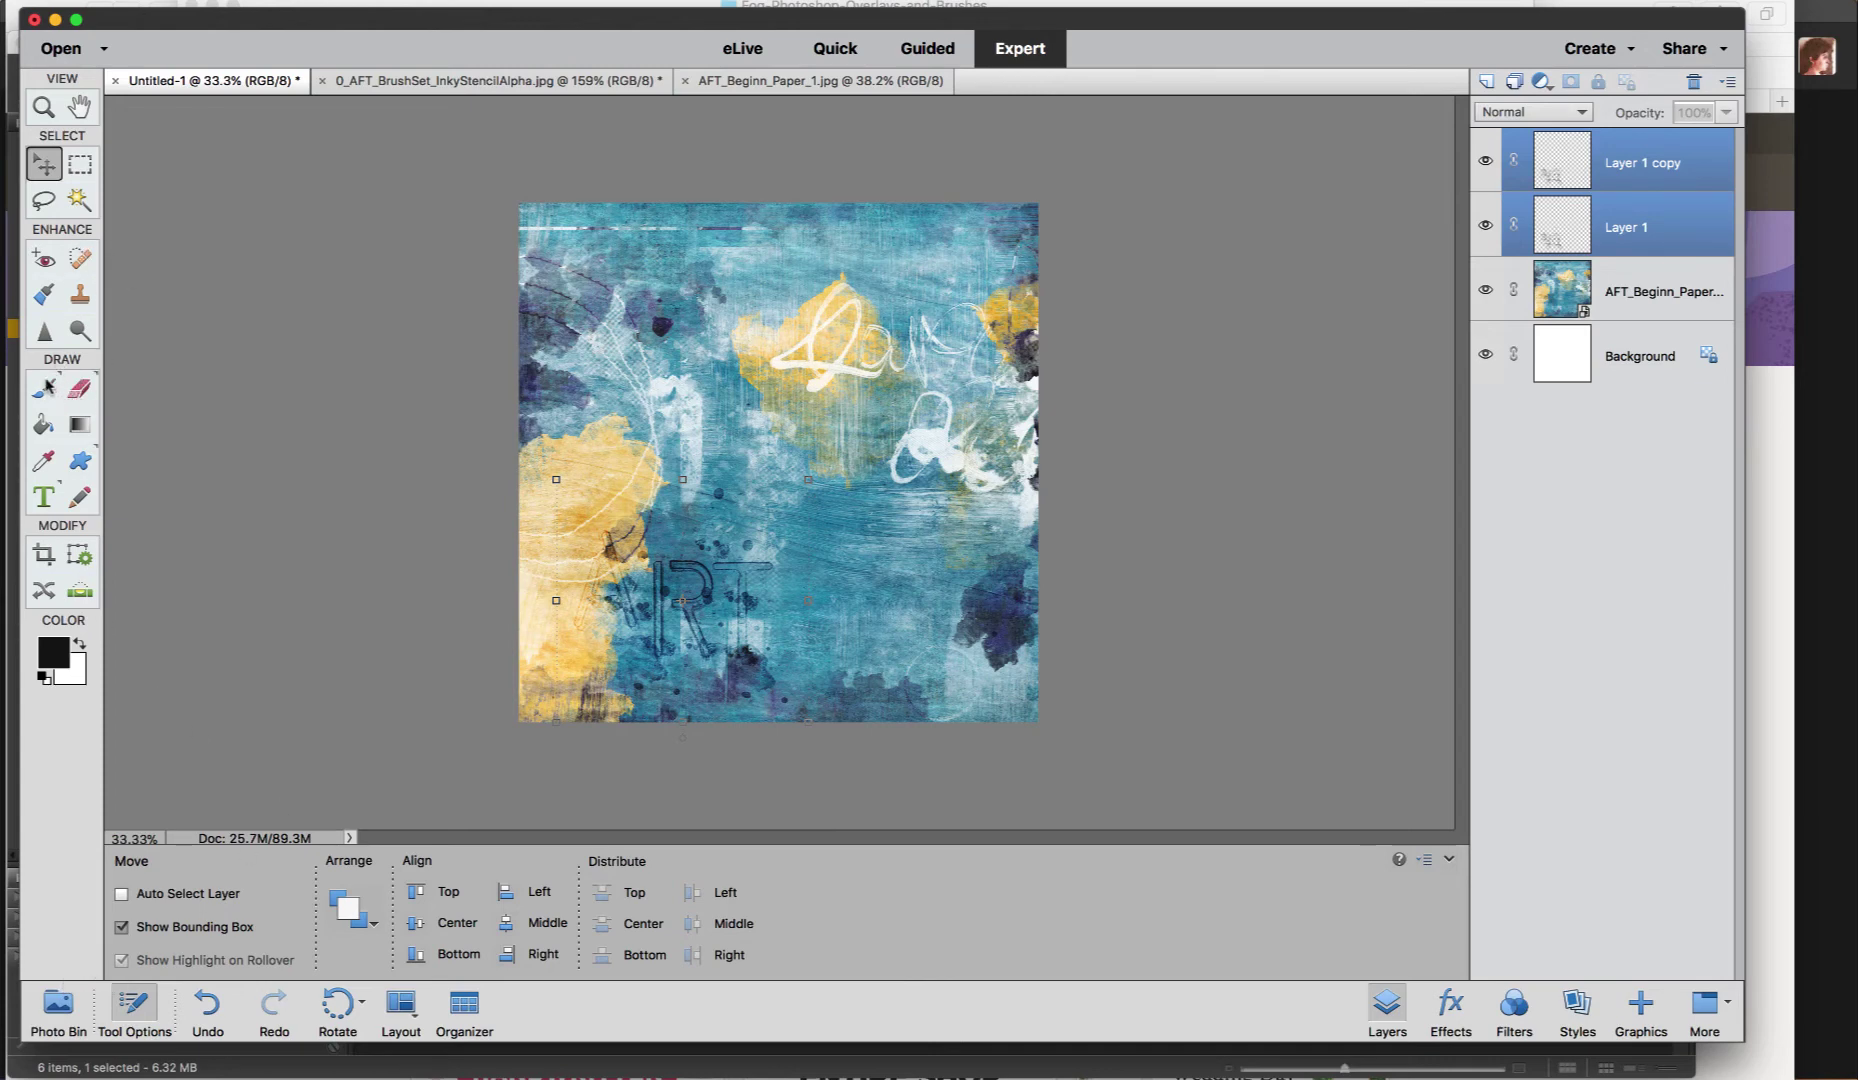
# Add a new layer above the lettering layers and set its blend mode to Overlay
pyautogui.click(1487, 81)
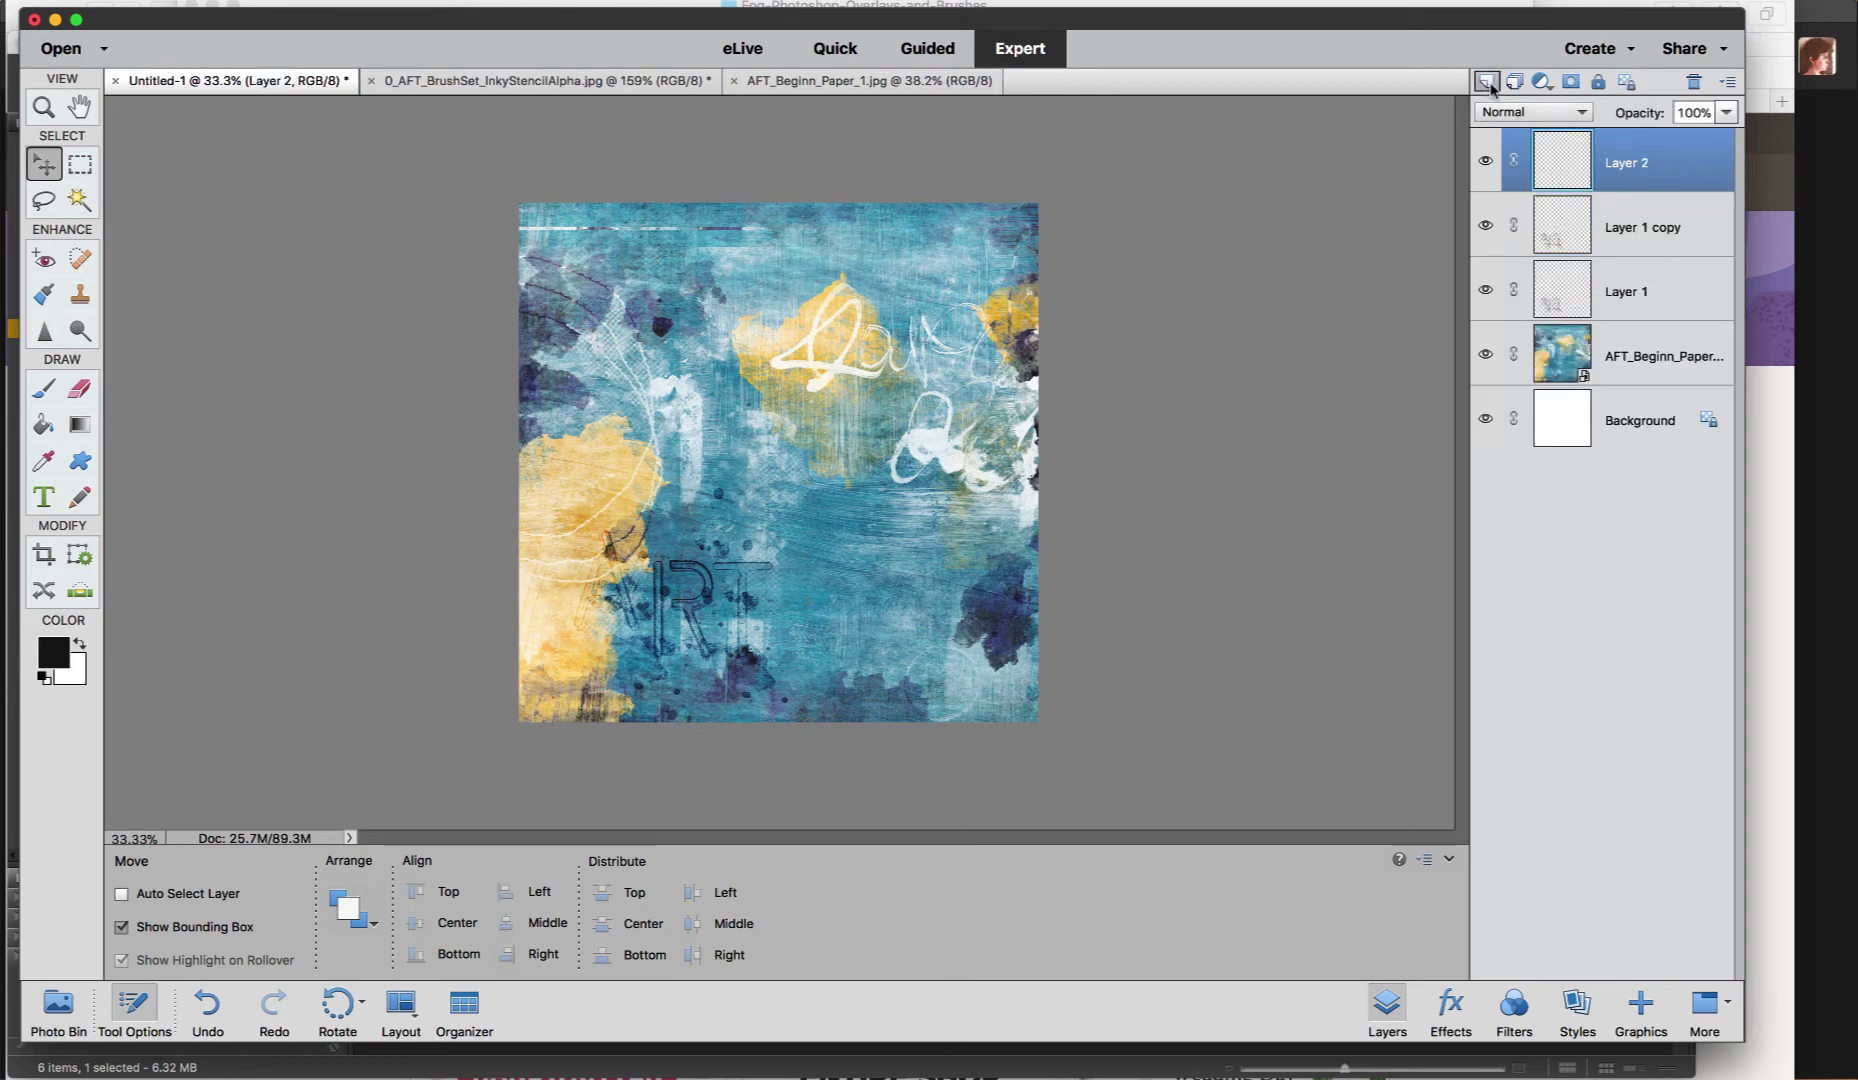
pyautogui.click(1530, 112)
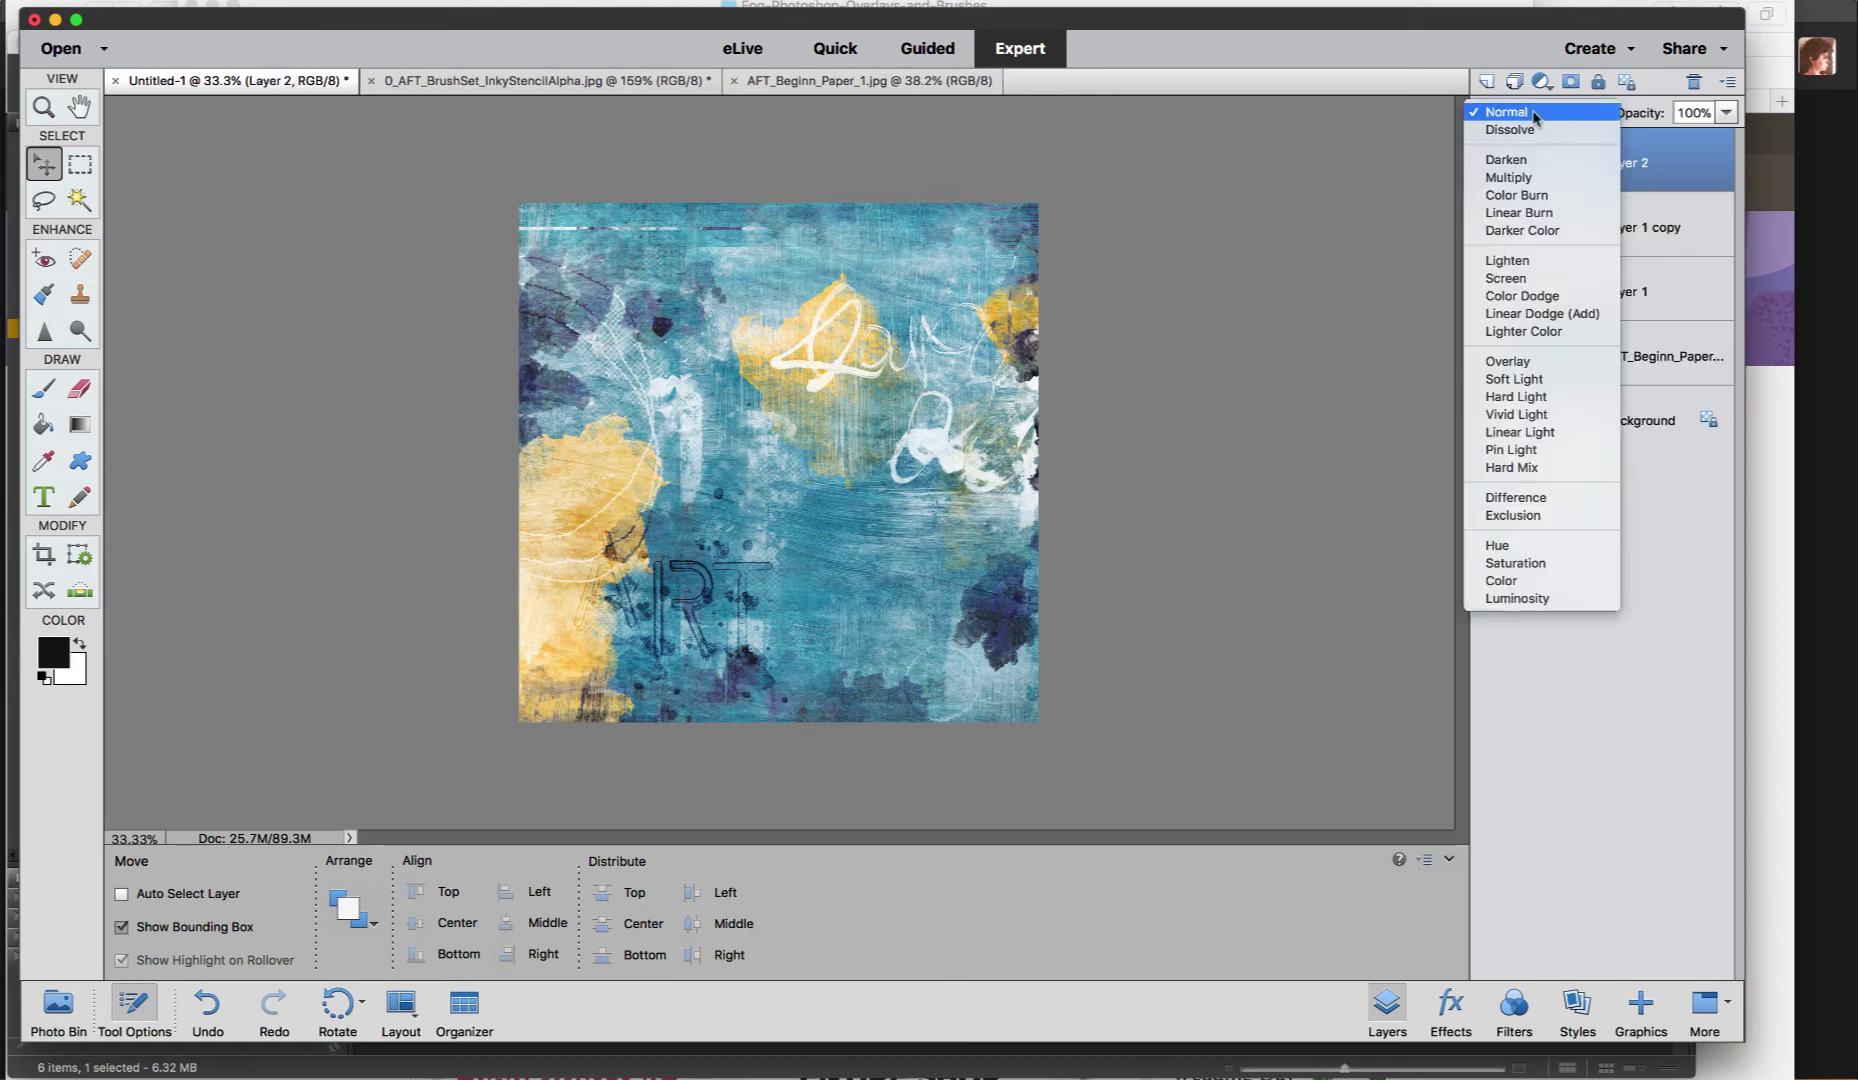
pyautogui.click(1542, 364)
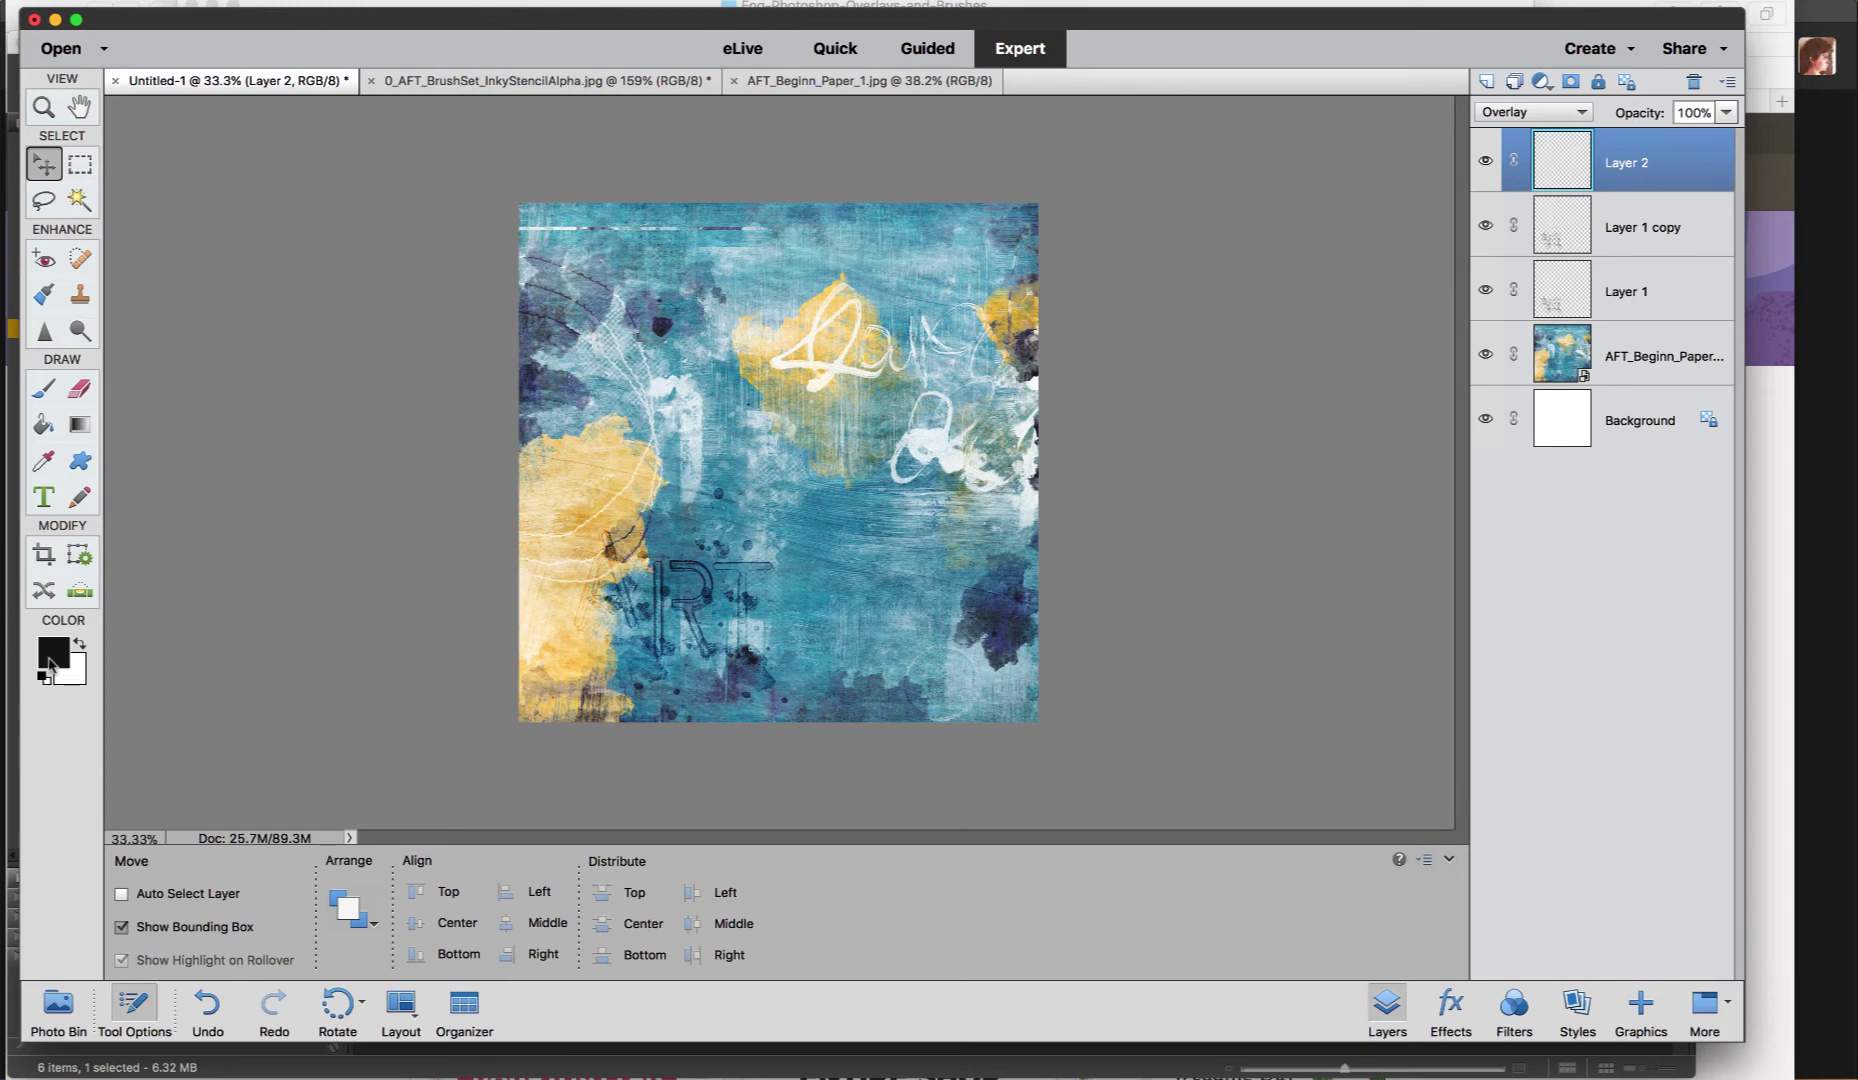
# Change the foreground color to the deep blue #151cae
pyautogui.click(53, 654)
pyautogui.click(489, 346)
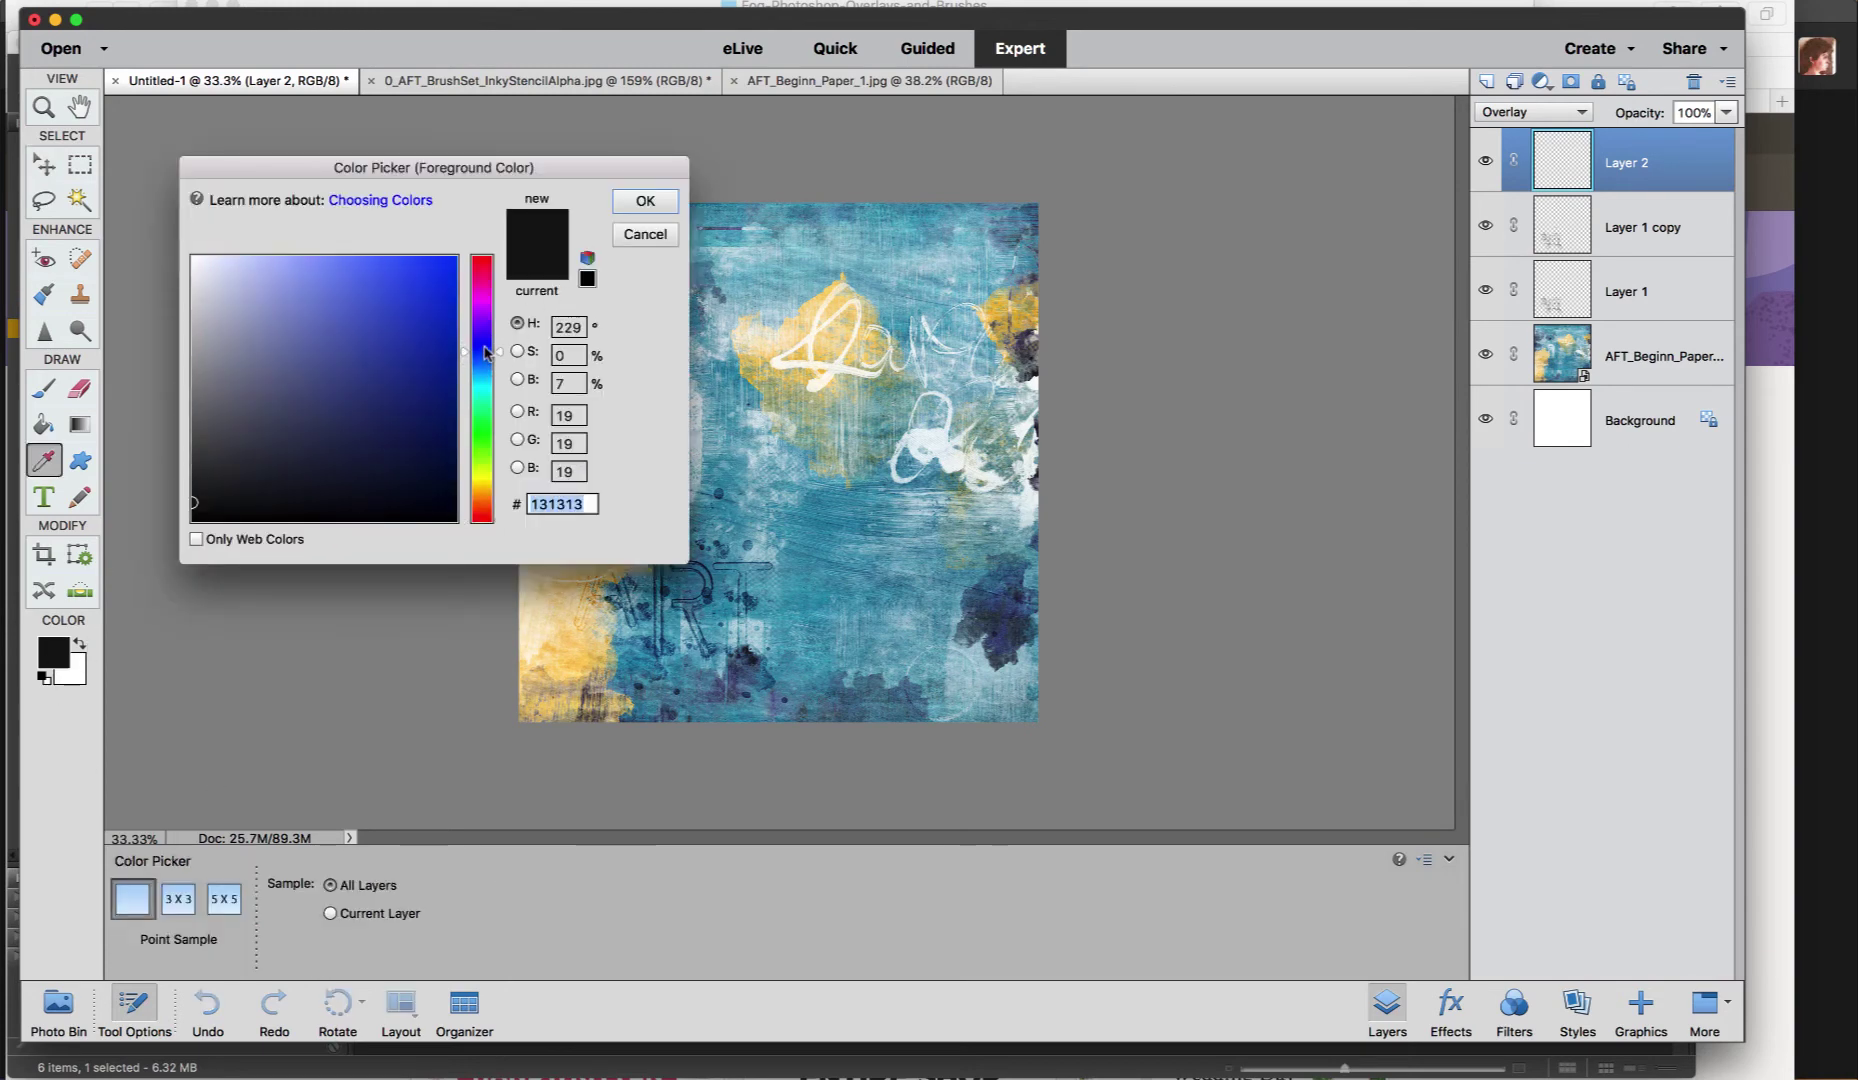
pyautogui.click(424, 340)
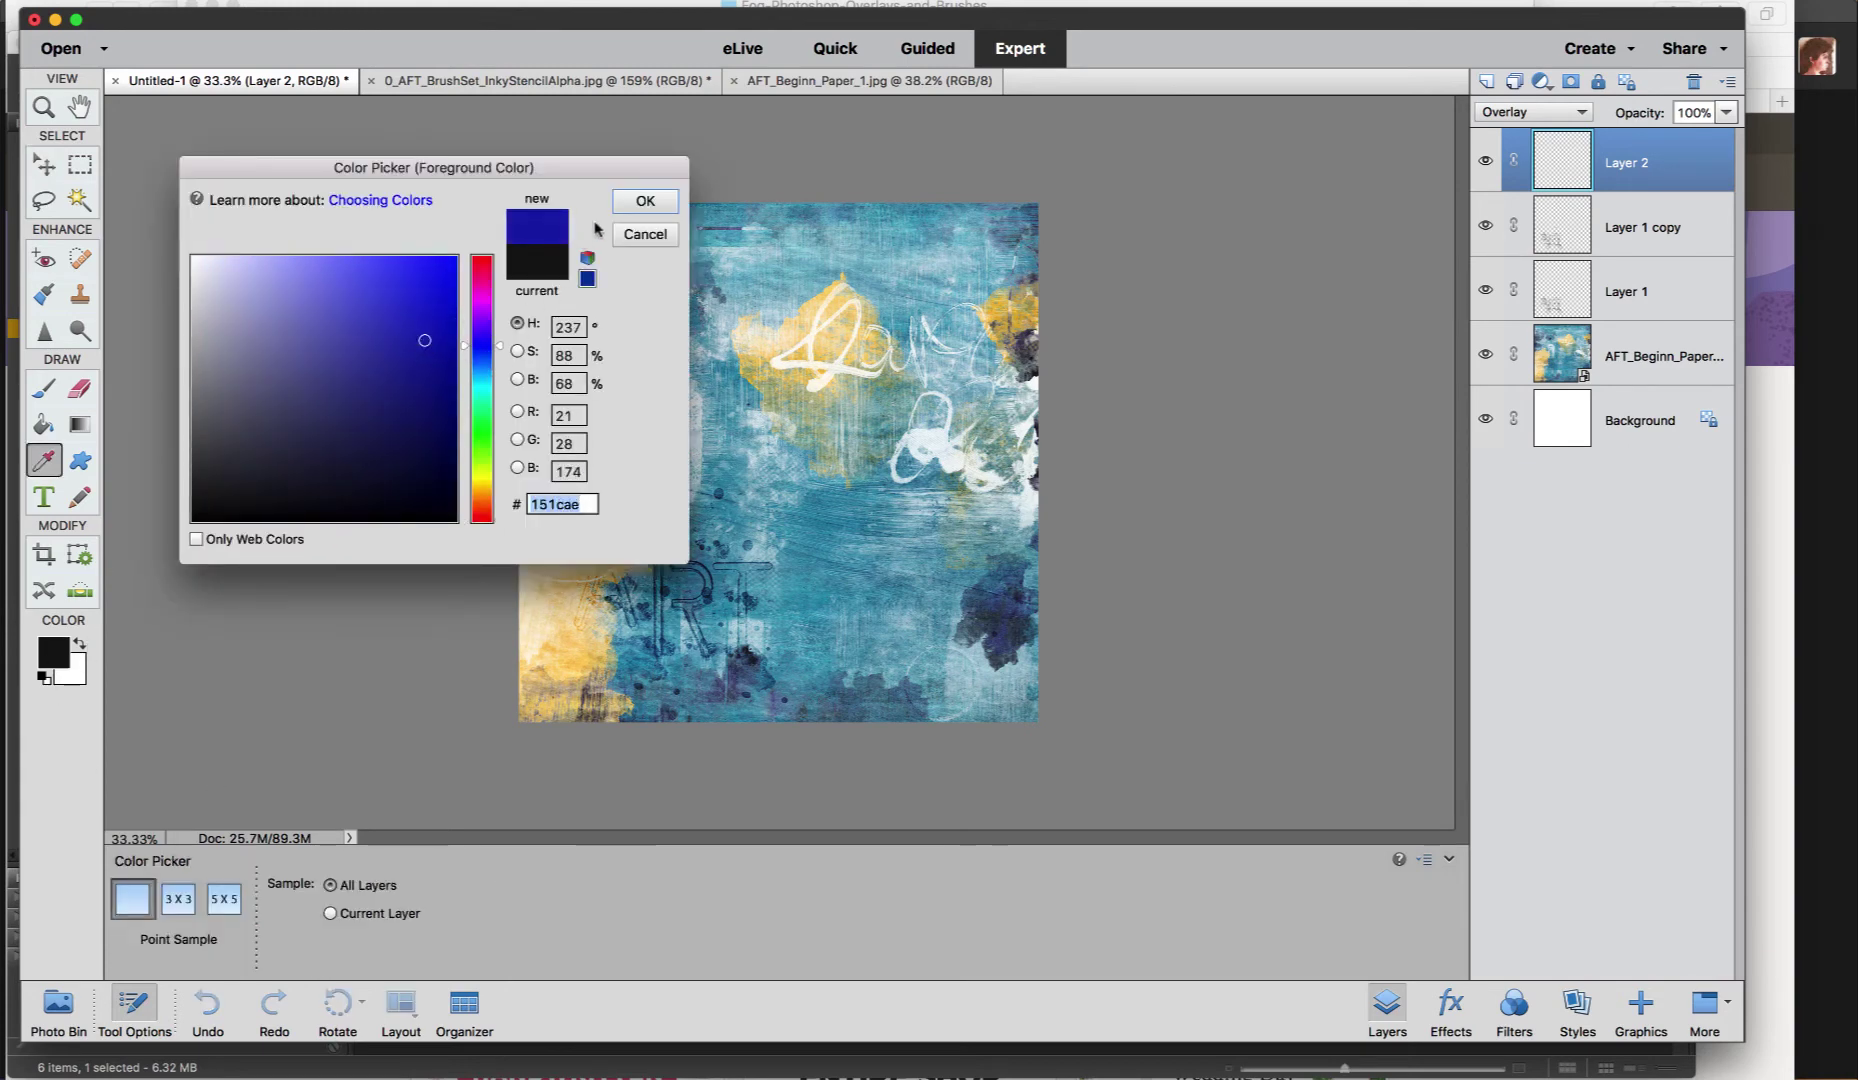
pyautogui.click(655, 208)
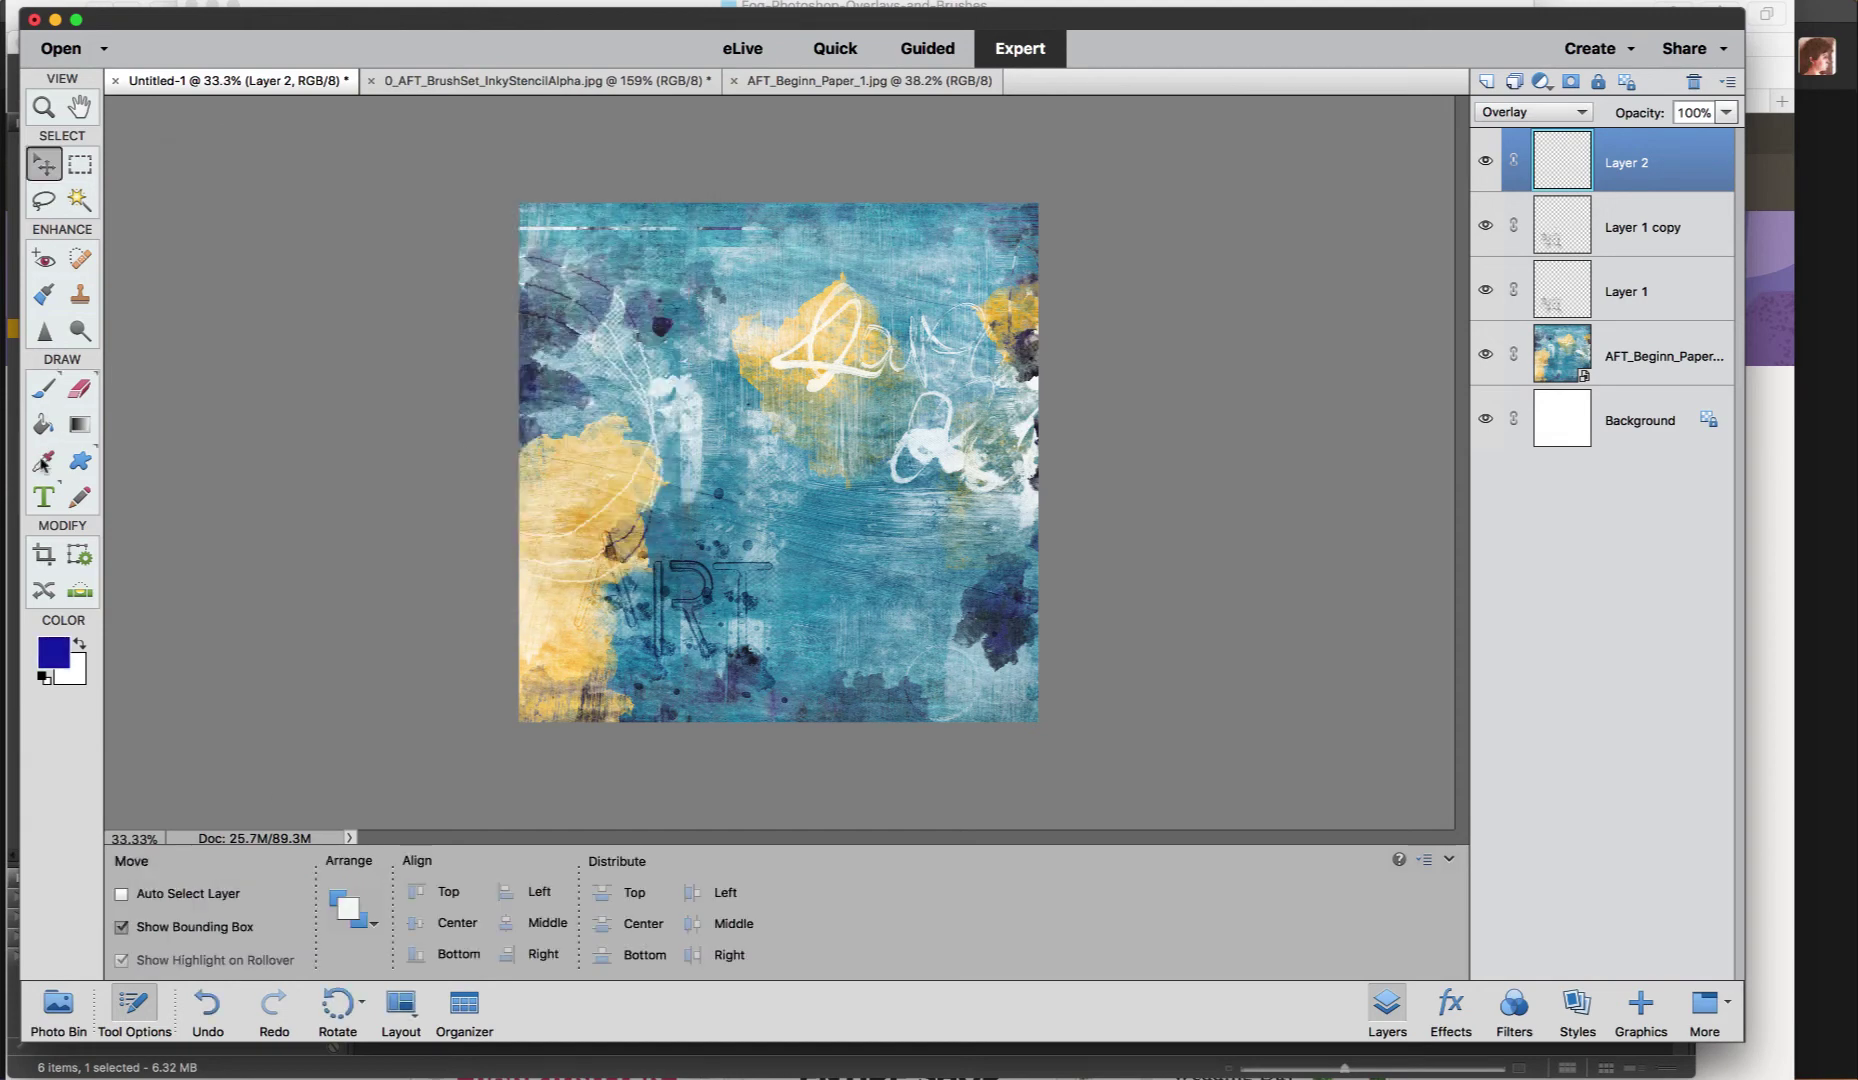
# Switch to the Brush tool and load the AFT_BS_InkyStencil_A brush
pyautogui.click(43, 390)
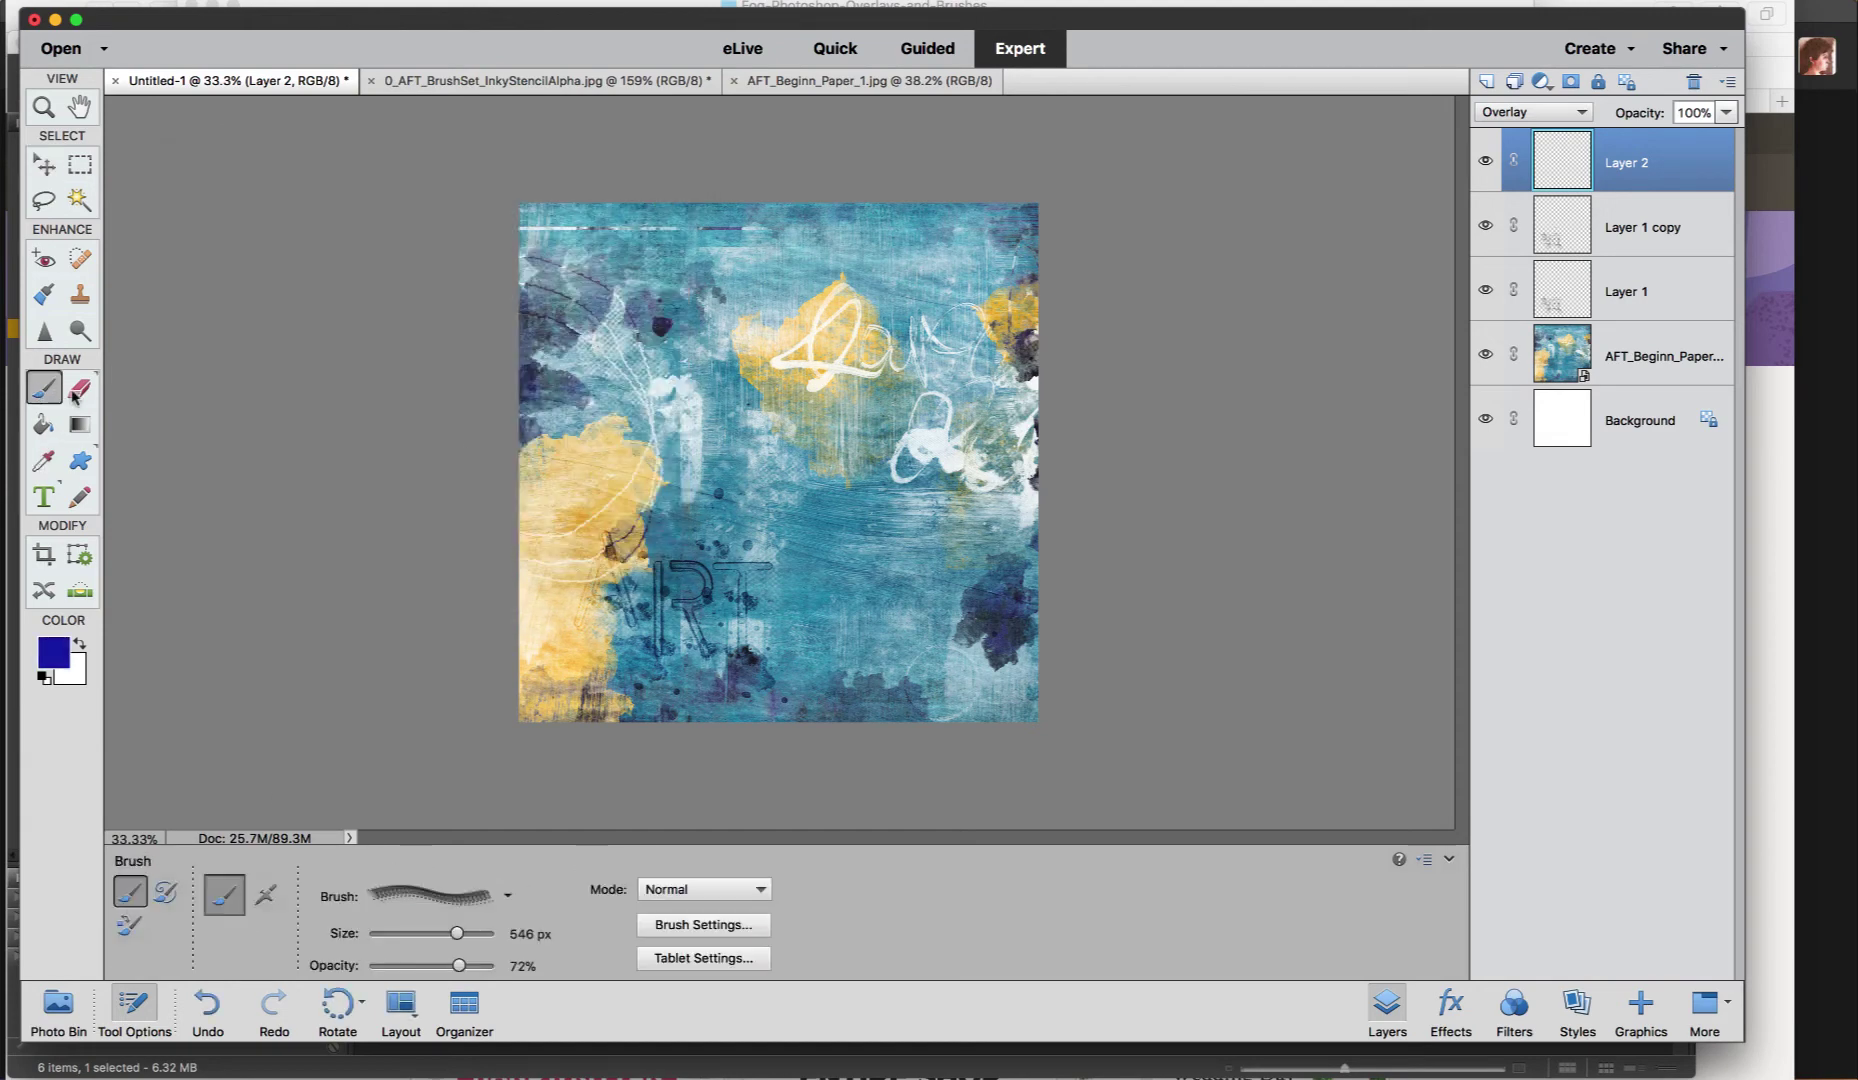
pyautogui.click(505, 898)
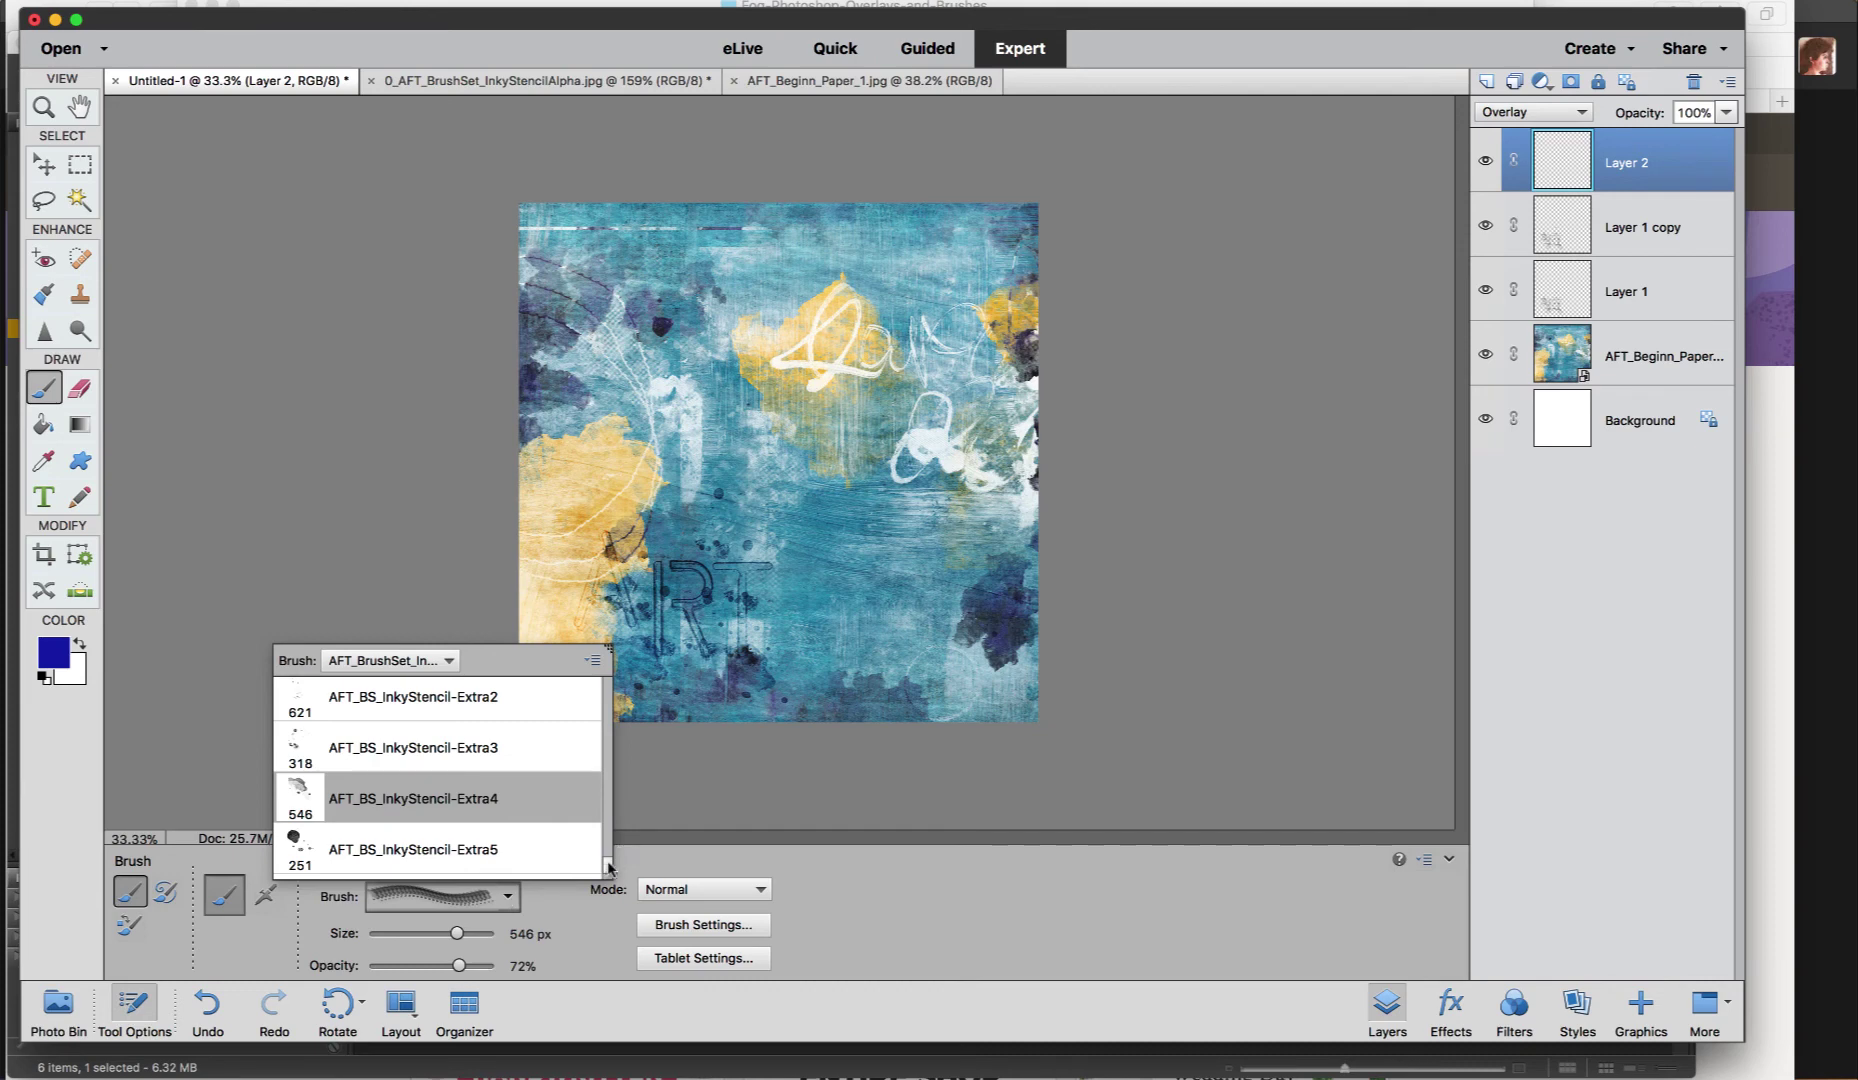
pyautogui.moveTo(609, 868); pyautogui.dragTo(611, 686)
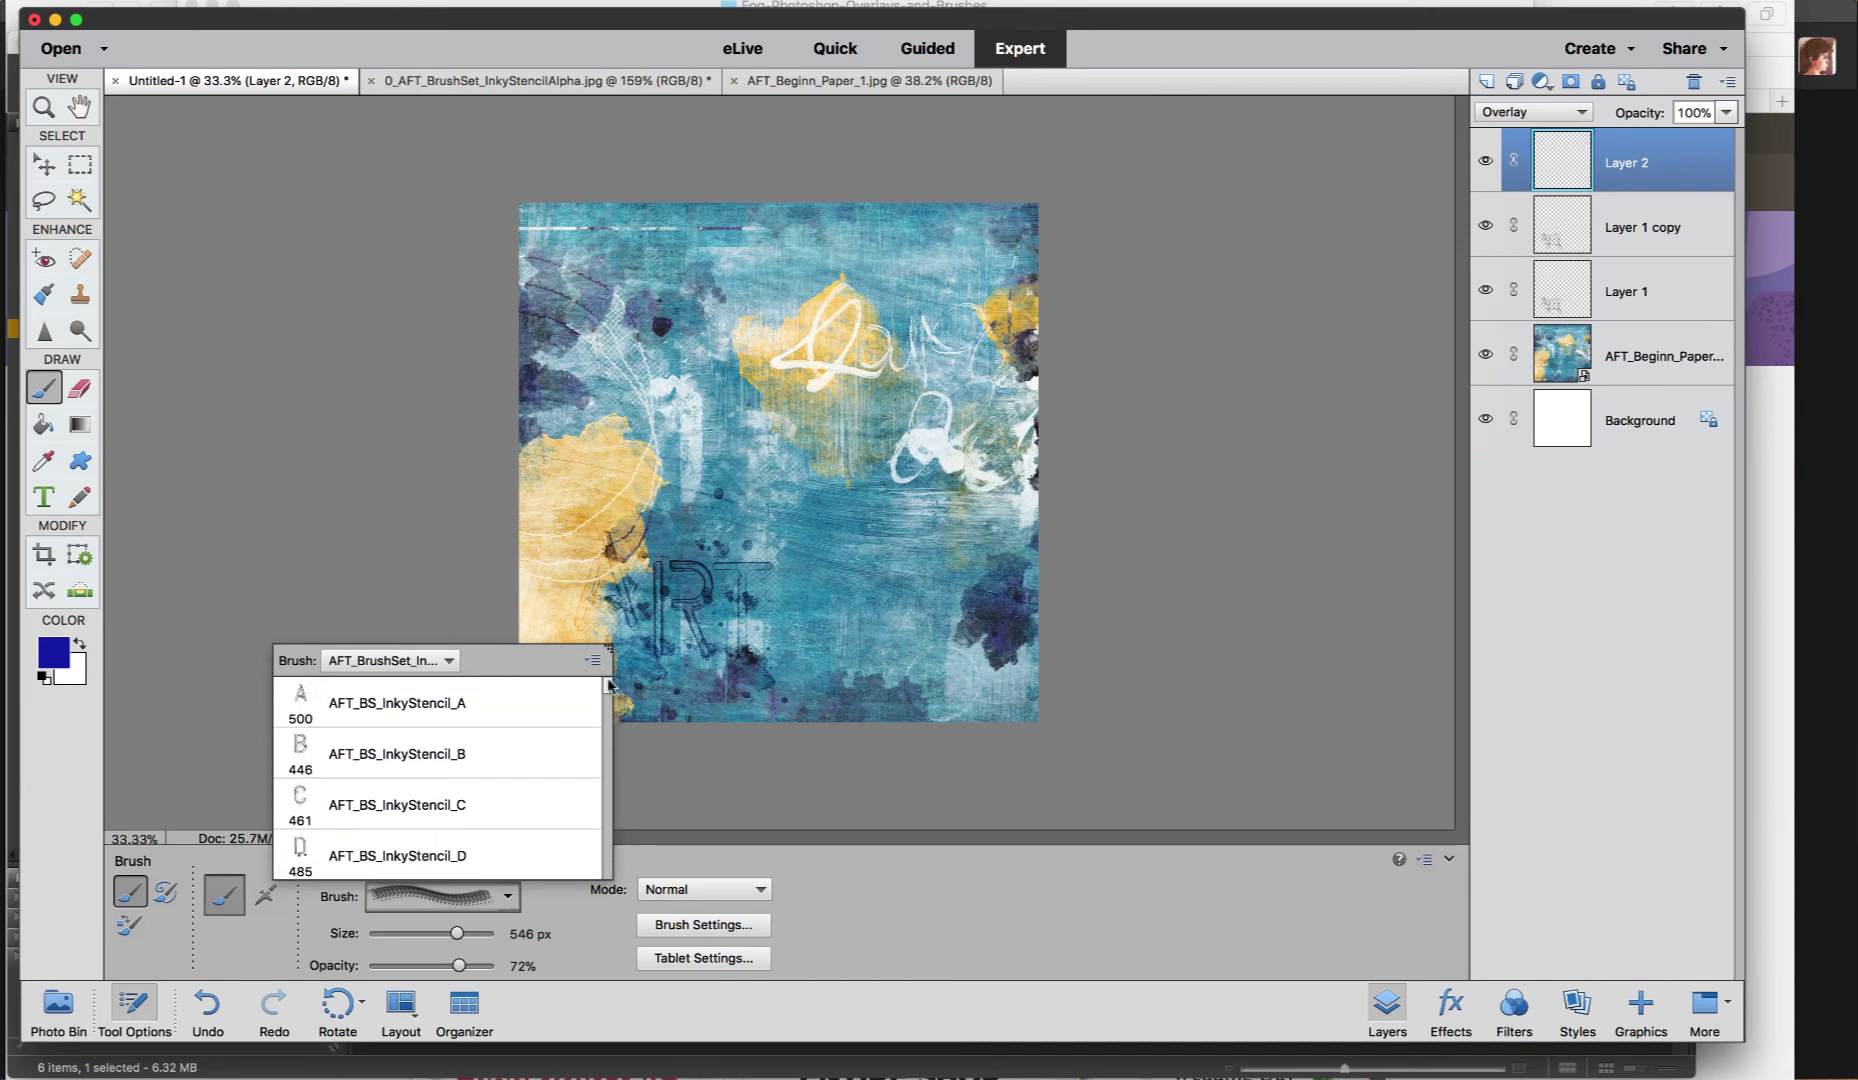
pyautogui.click(447, 760)
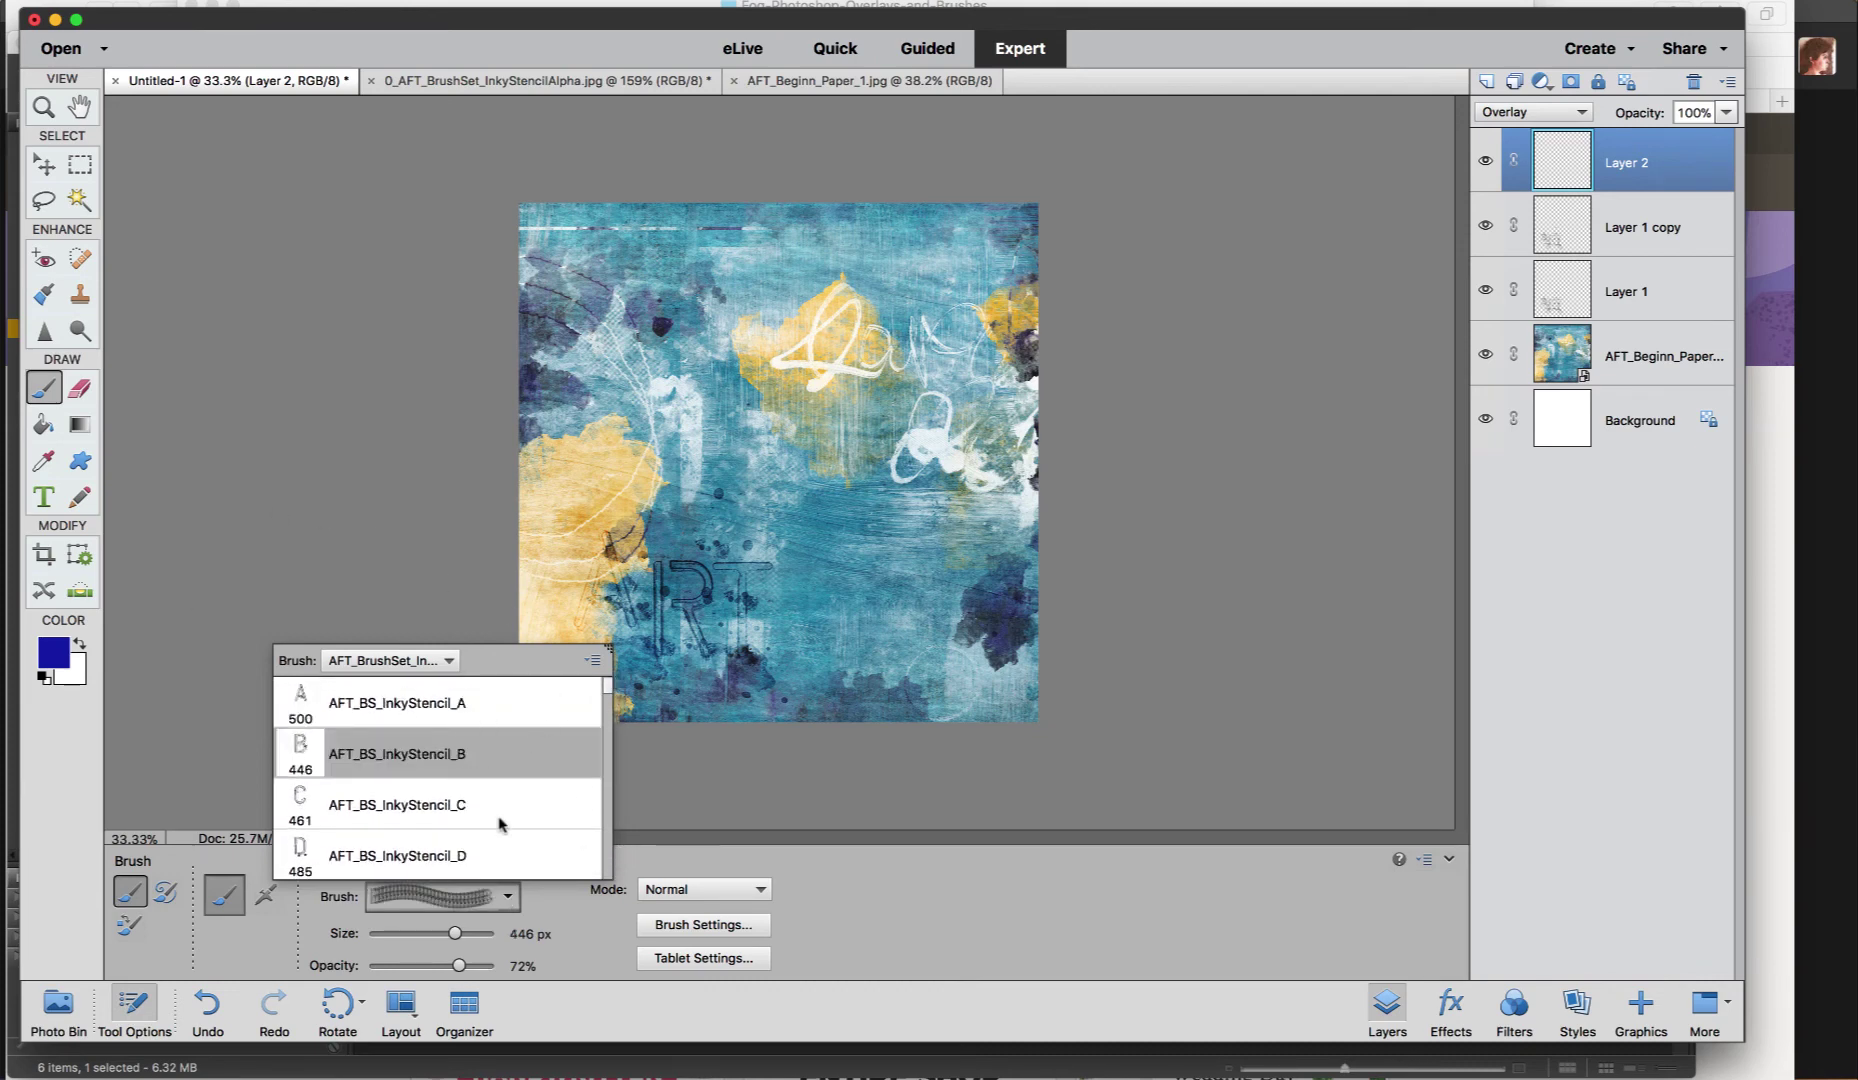
pyautogui.click(400, 706)
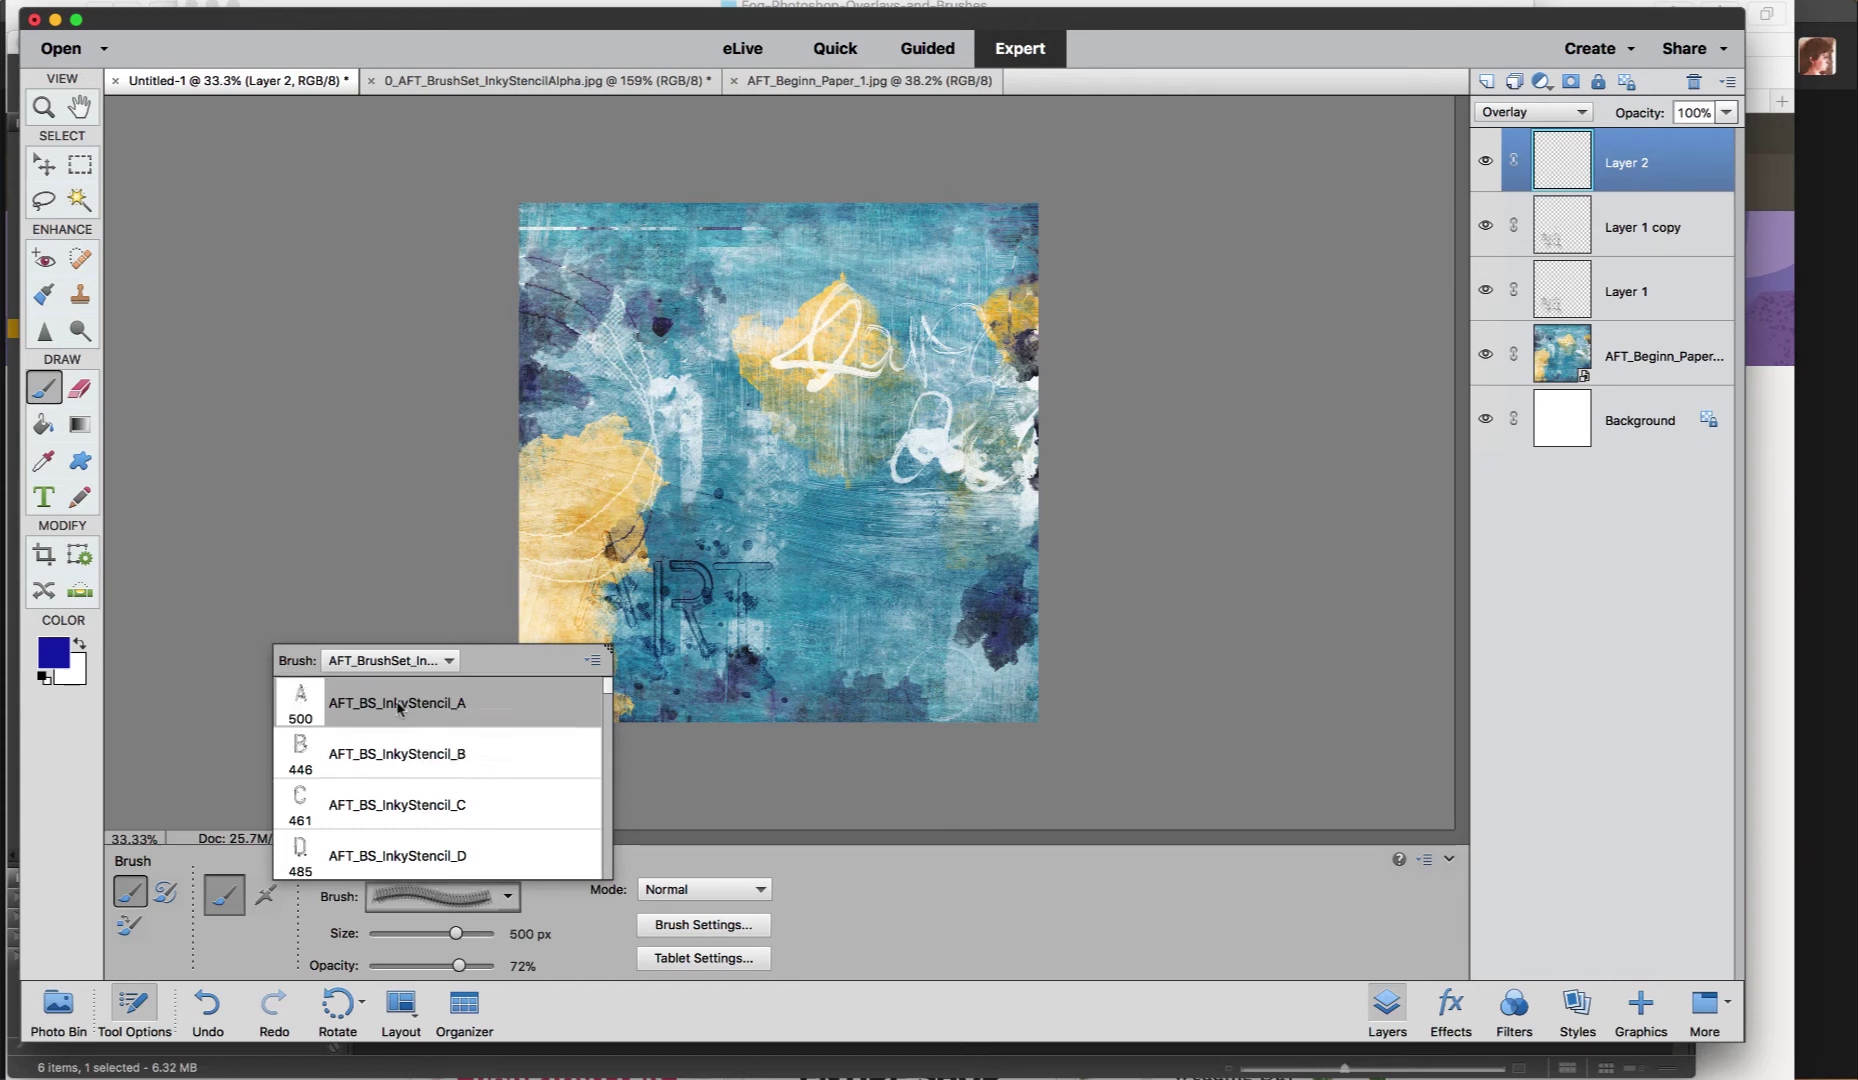
pyautogui.click(567, 920)
# Set the letter A brush to 300 px, Fade 14, Scatter 96% and Spacing 78%, and scatter stamps over Layer 2
pyautogui.click(748, 930)
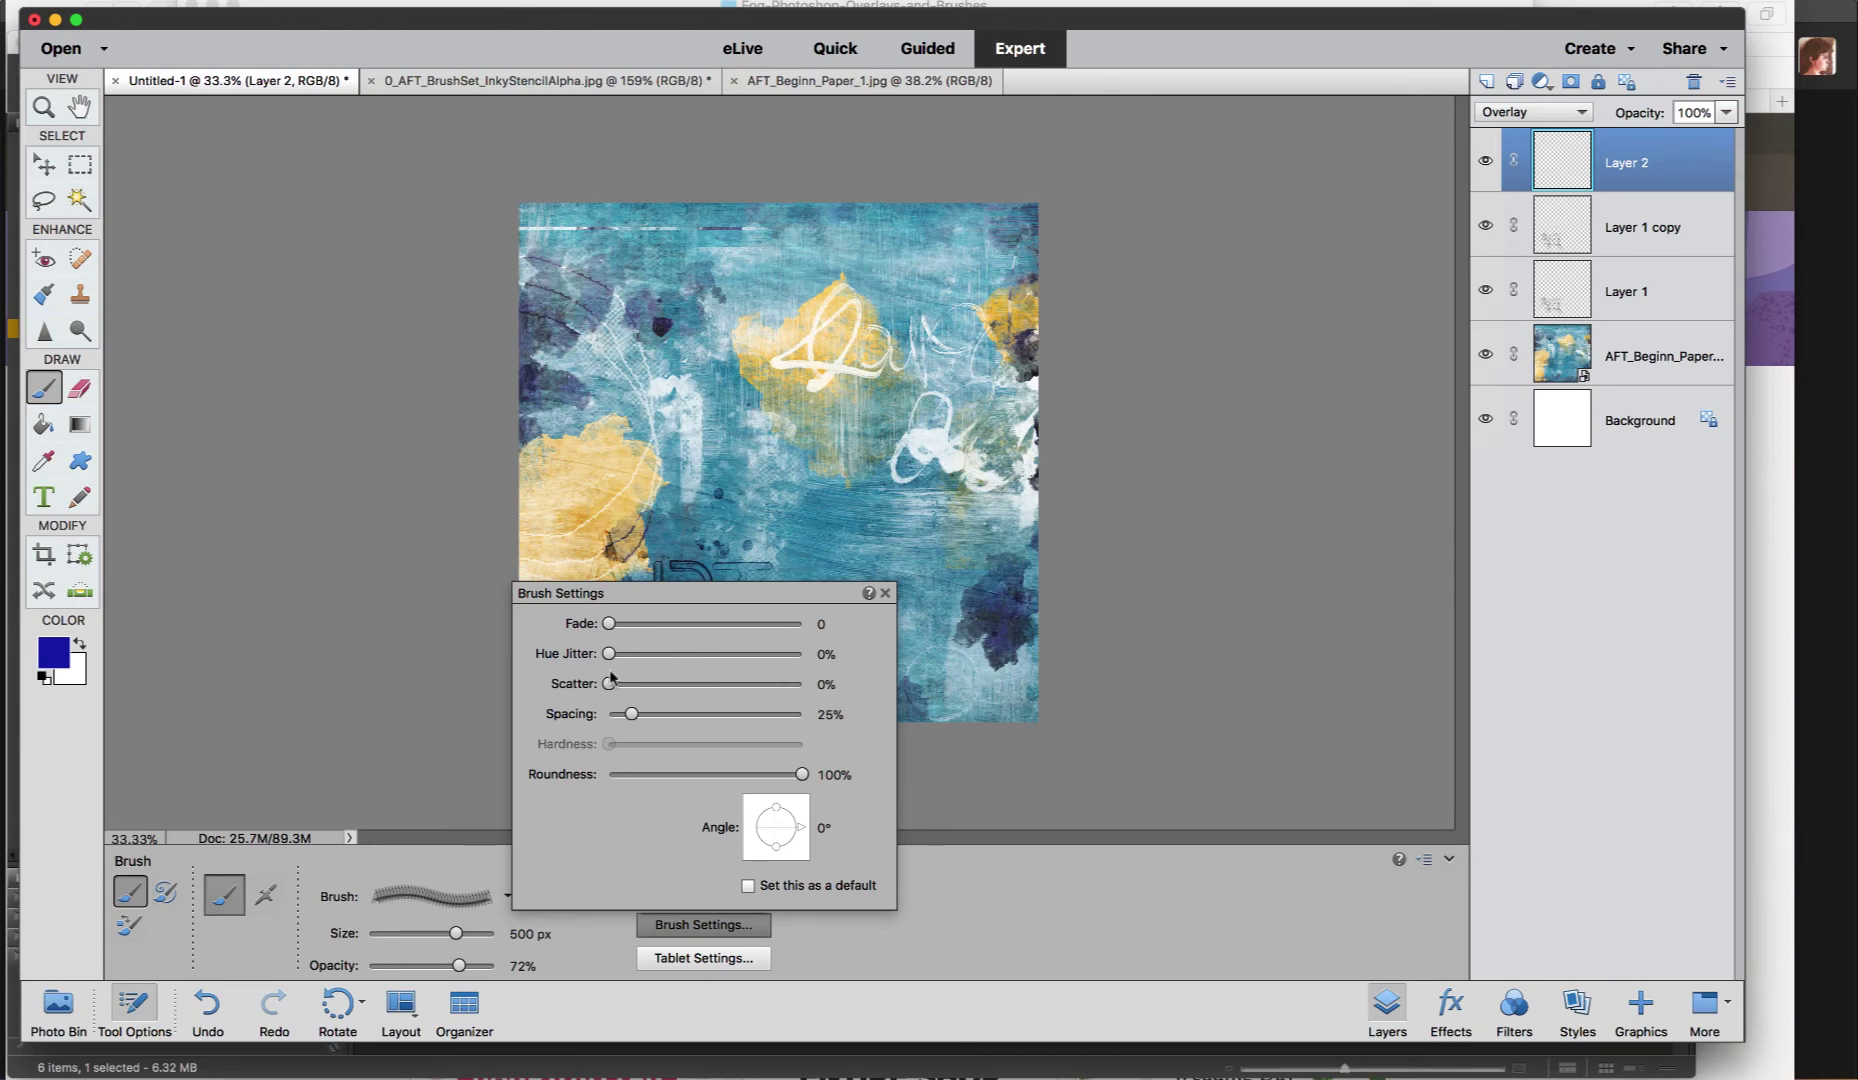
pyautogui.press('[')
pyautogui.press('[')
pyautogui.click(752, 920)
pyautogui.moveTo(616, 686)
pyautogui.mouseDown()
pyautogui.moveTo(776, 690)
pyautogui.moveTo(803, 704)
pyautogui.moveTo(782, 704)
pyautogui.moveTo(793, 743)
pyautogui.mouseUp()
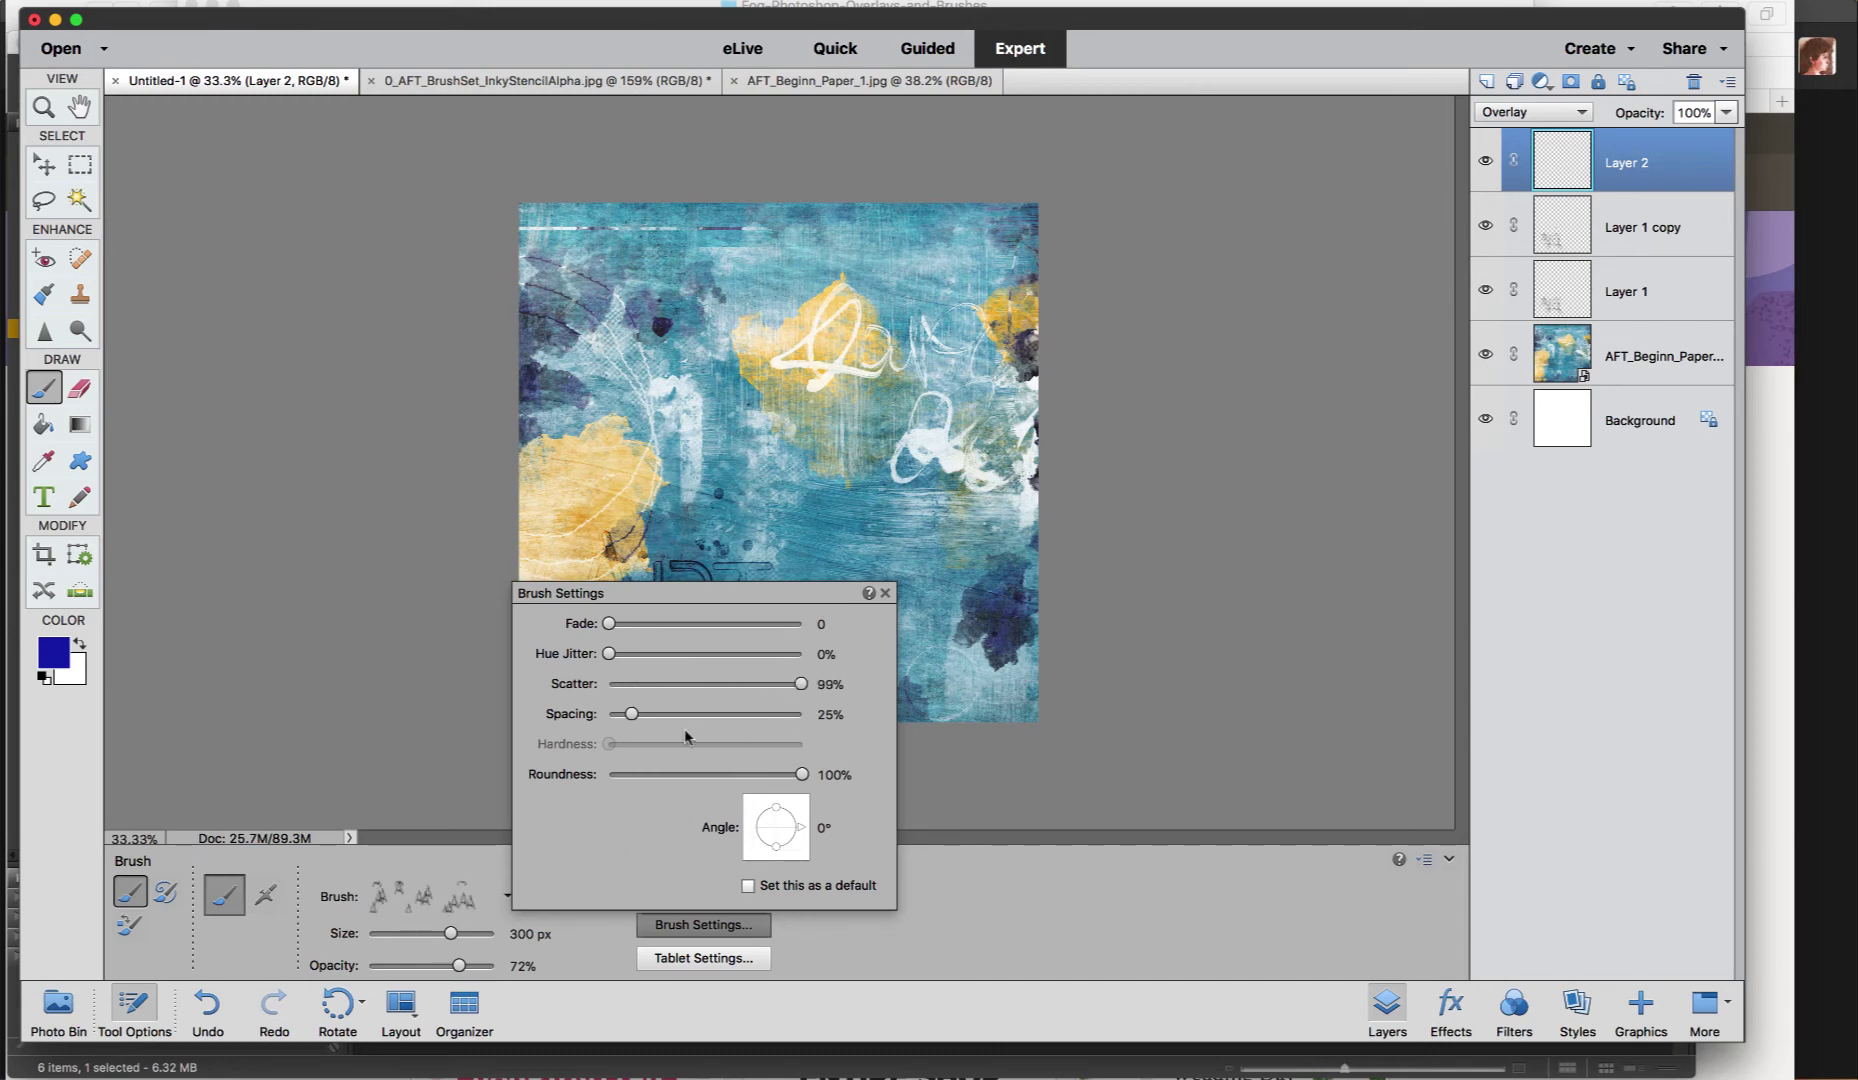
pyautogui.moveTo(787, 697); pyautogui.dragTo(793, 695)
pyautogui.moveTo(609, 624); pyautogui.dragTo(623, 624)
pyautogui.moveTo(630, 713); pyautogui.dragTo(683, 714)
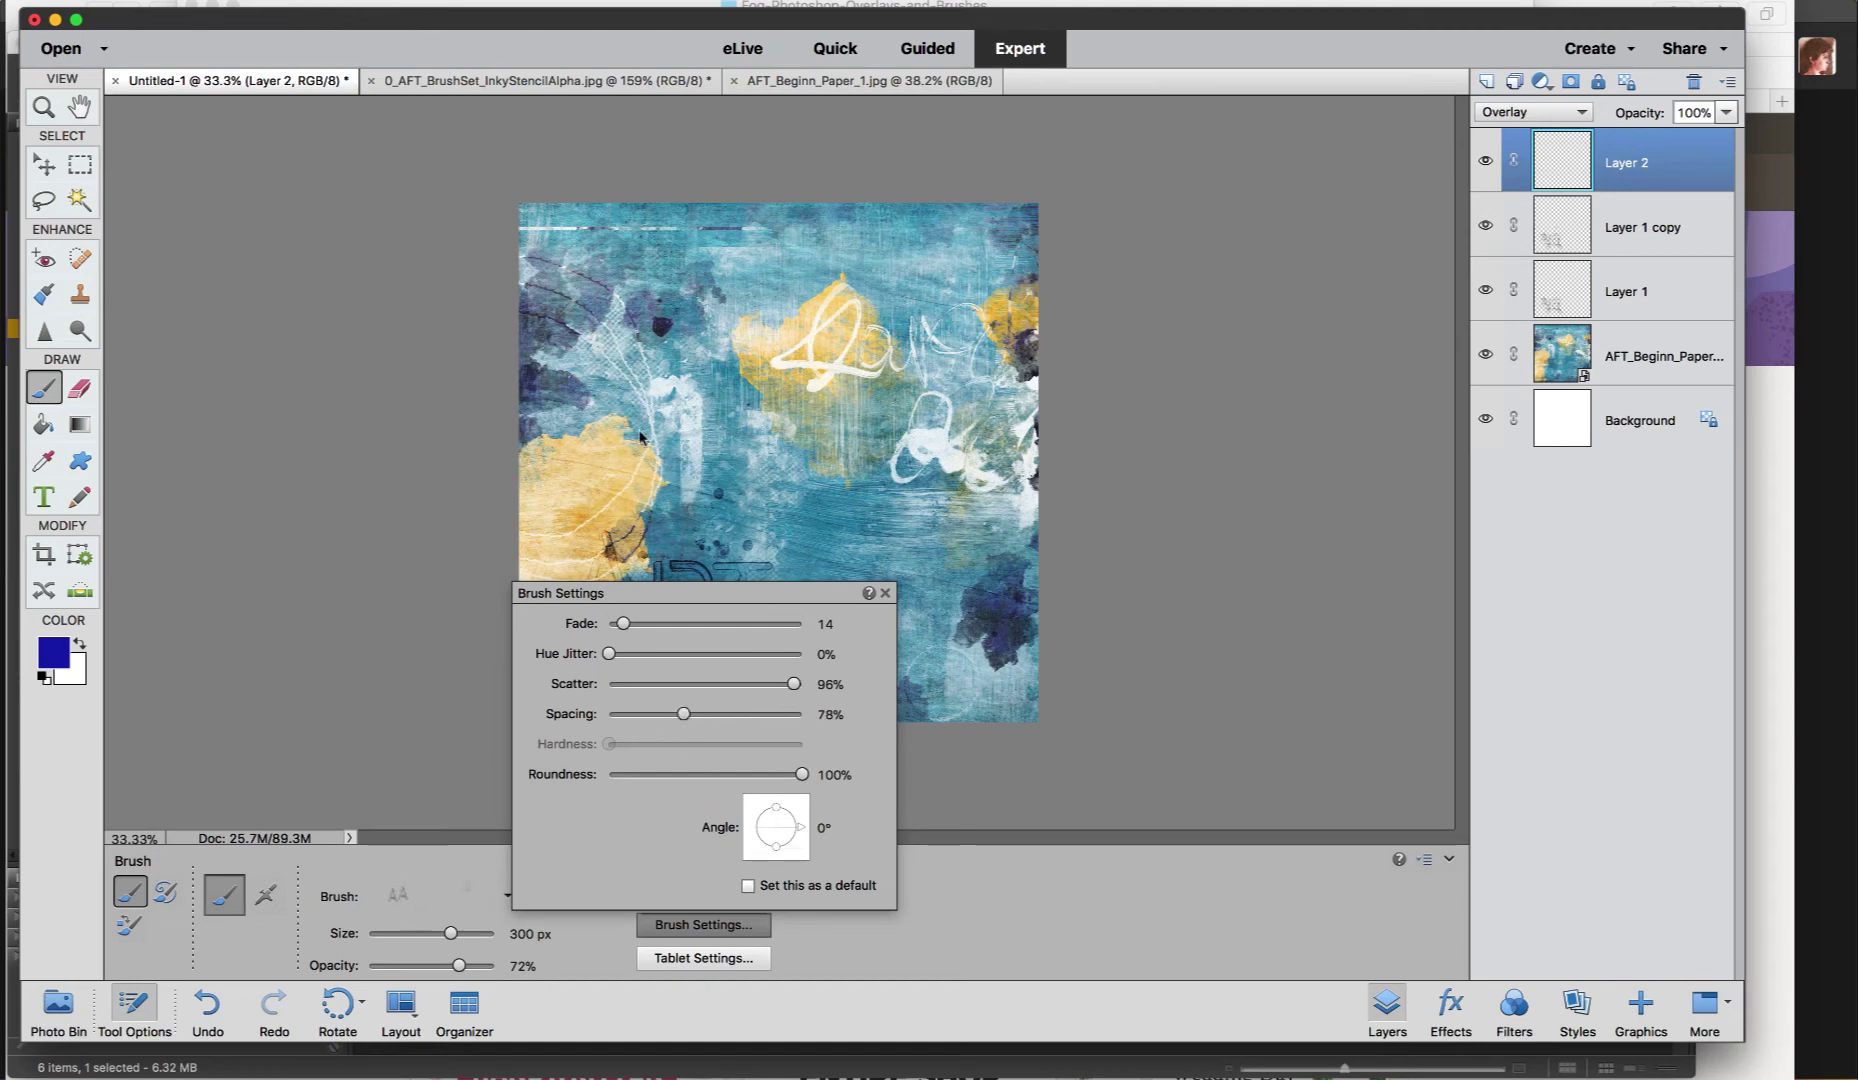
pyautogui.click(700, 424)
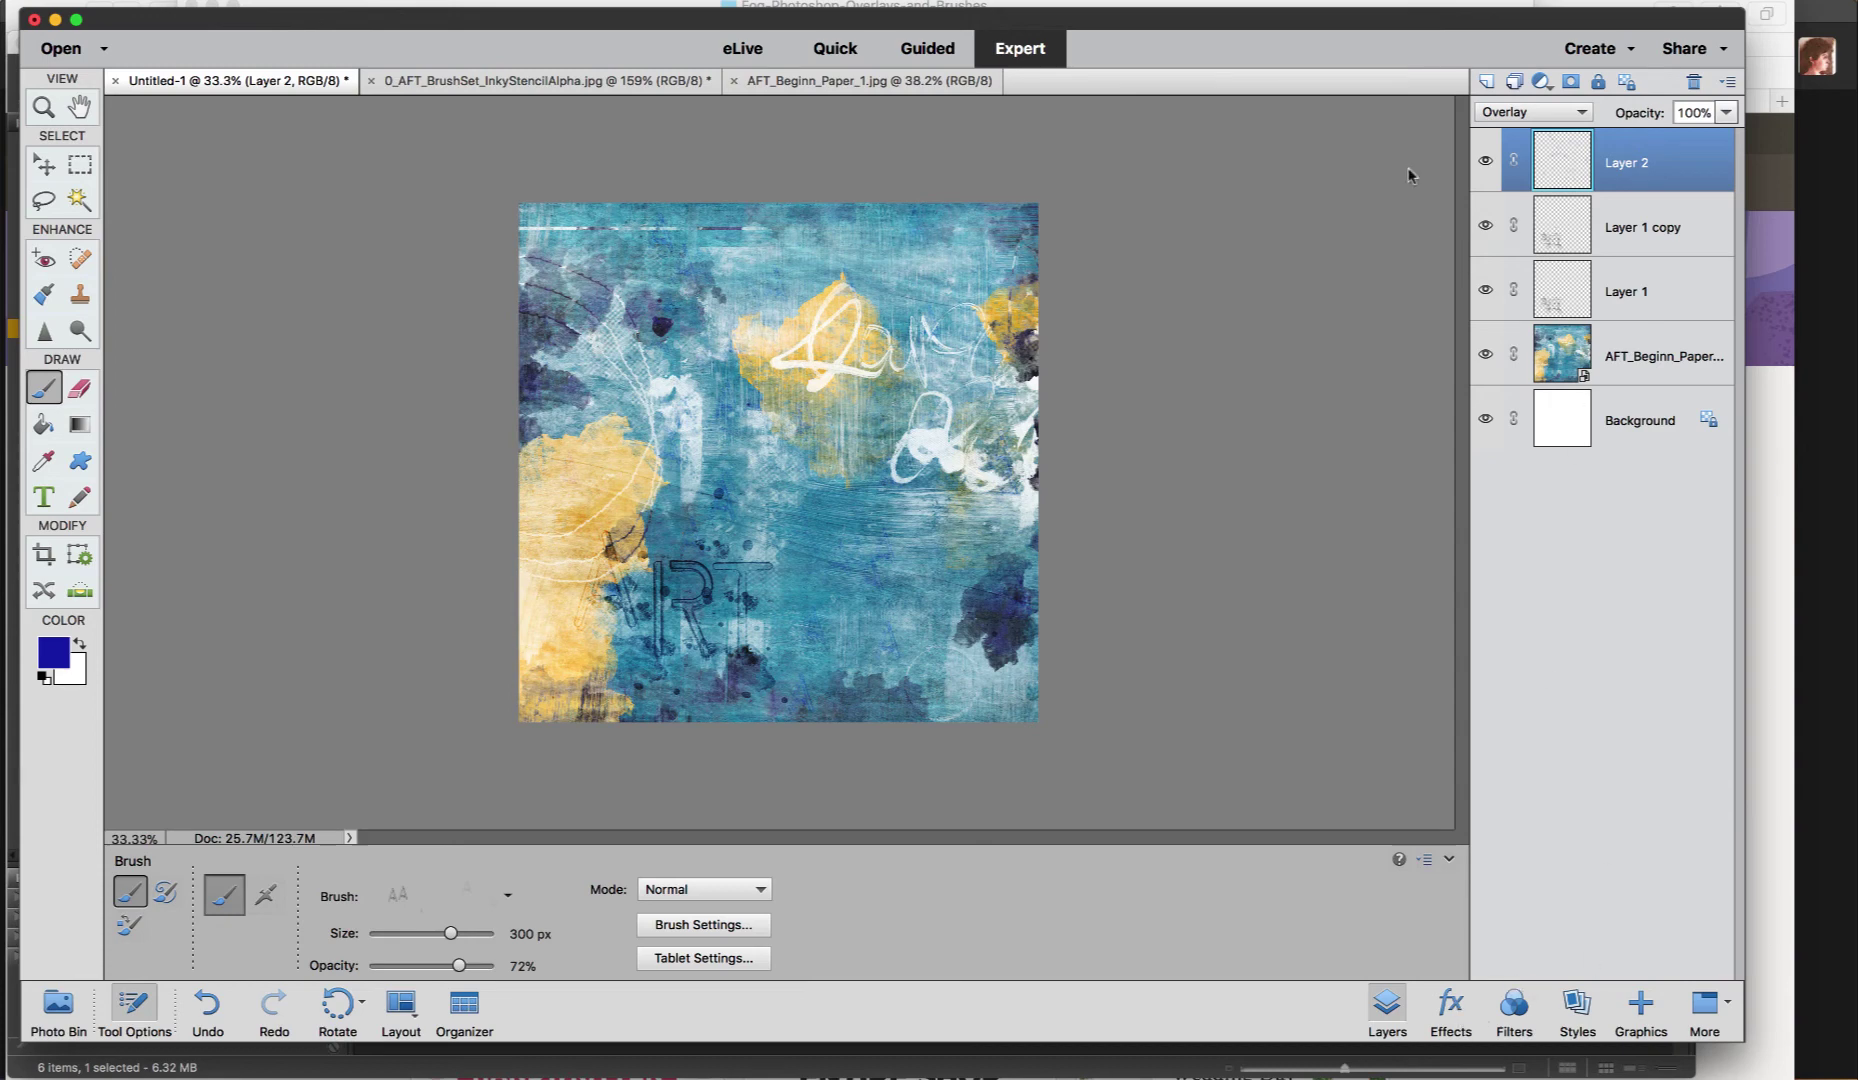
# Add a Solid Color fill layer in the light blue-violet #9a9ee2
pyautogui.click(1542, 82)
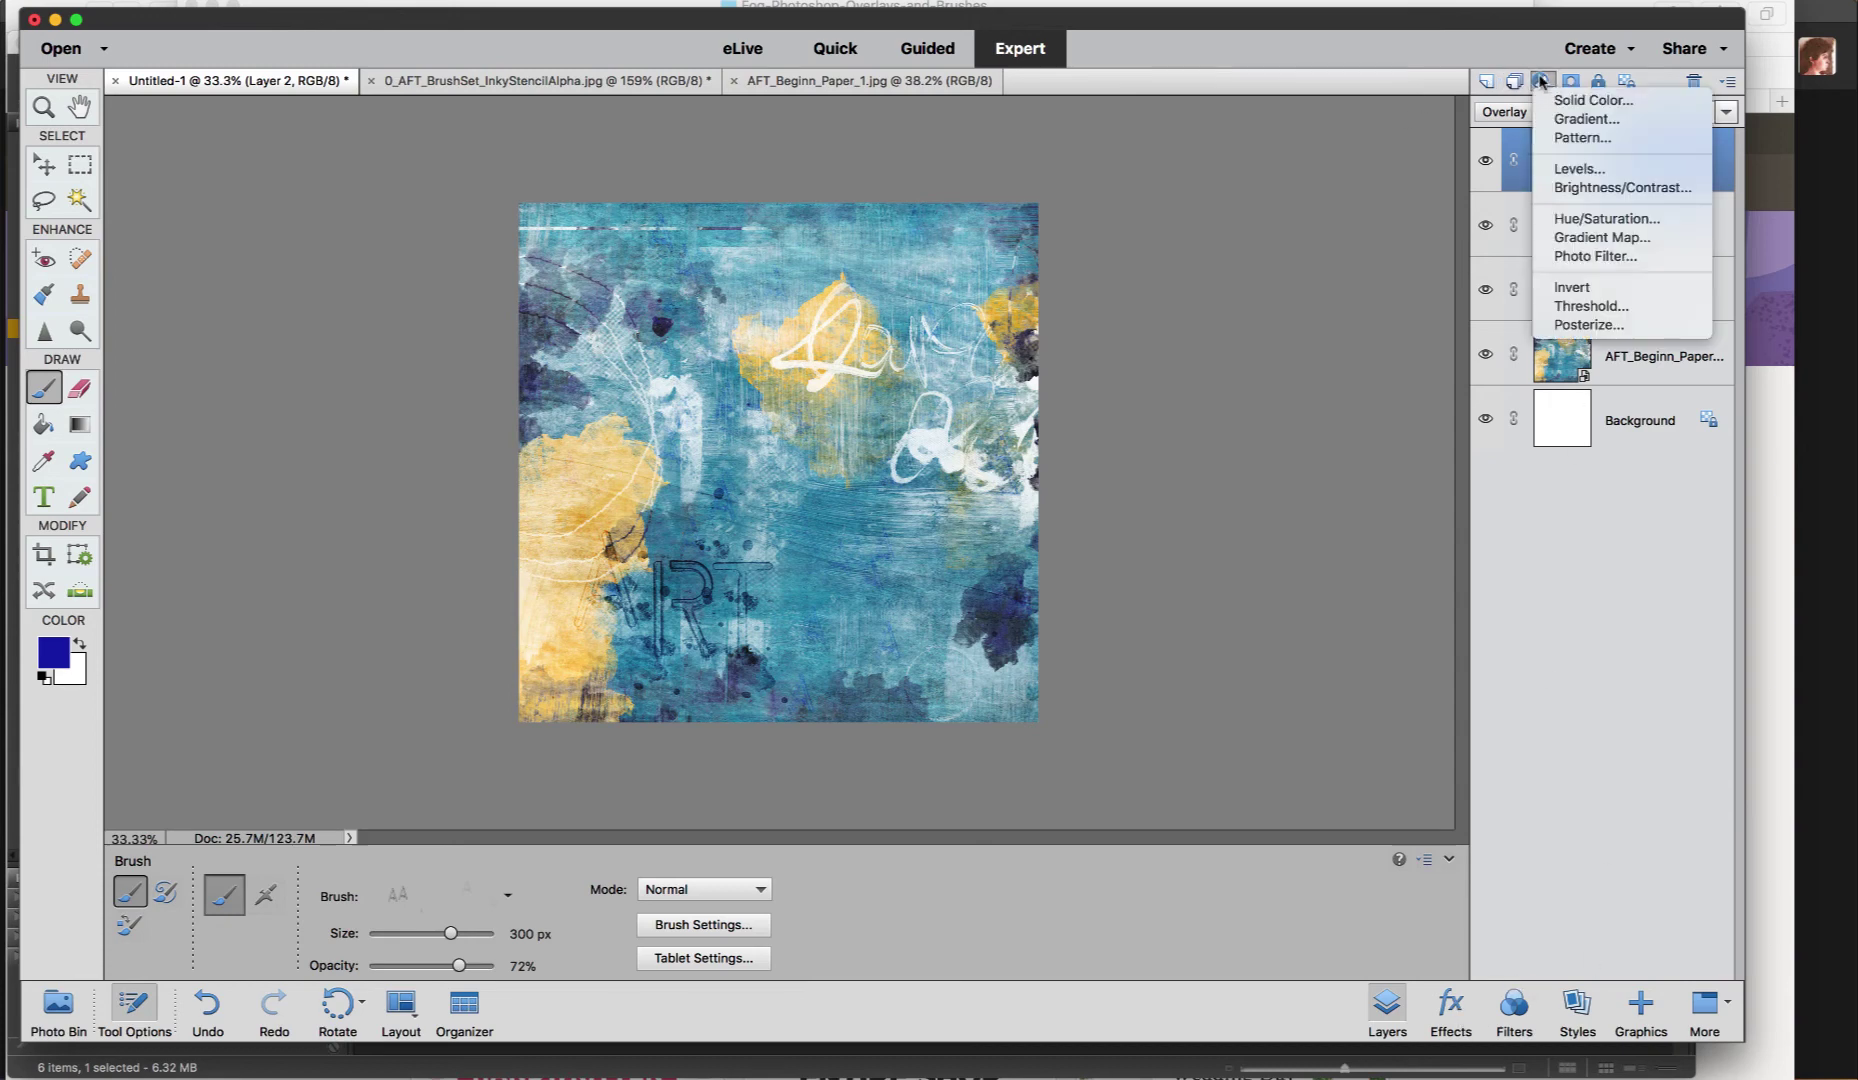
pyautogui.click(1585, 100)
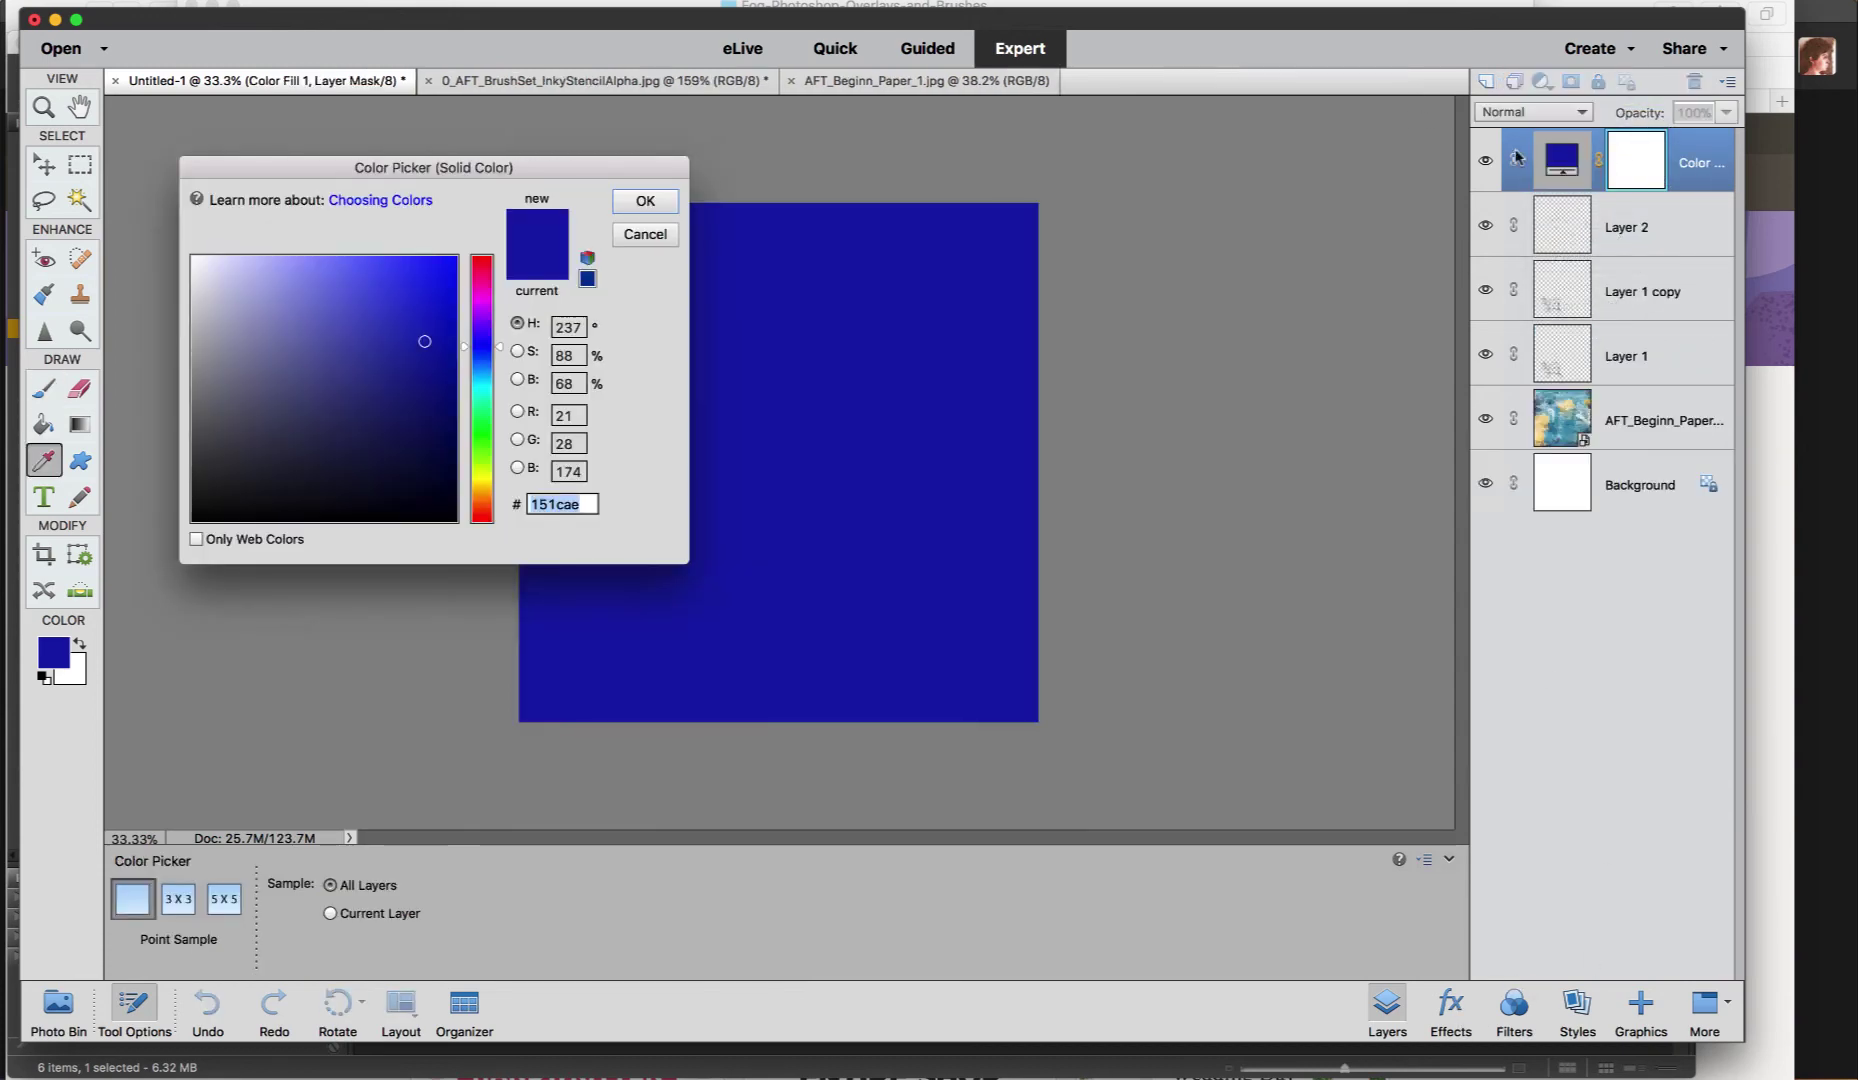
pyautogui.click(262, 306)
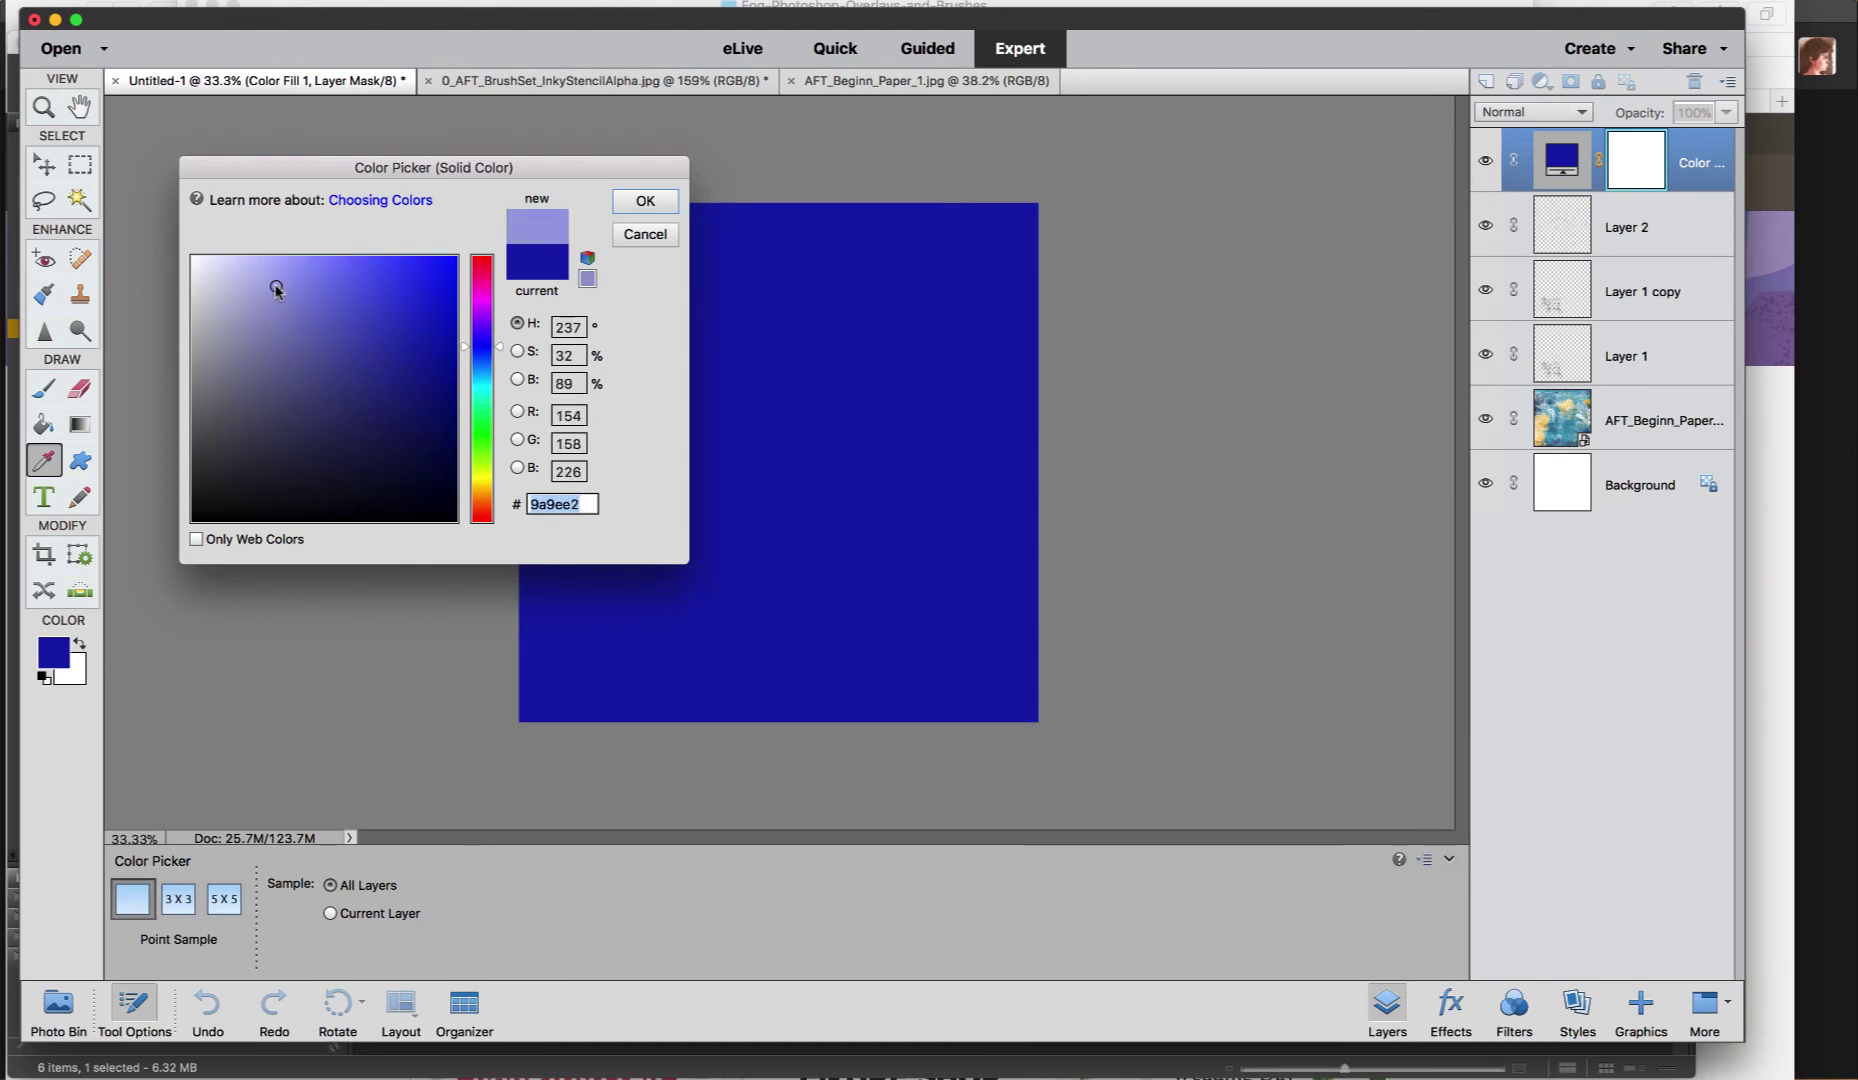
pyautogui.click(645, 201)
# Move the color fill layer directly beneath Layer 2 and stamp scattered letter A shapes on its mask in black
pyautogui.press('b')
pyautogui.press('d')
pyautogui.moveTo(1655, 163); pyautogui.dragTo(1684, 272)
pyautogui.click(862, 532)
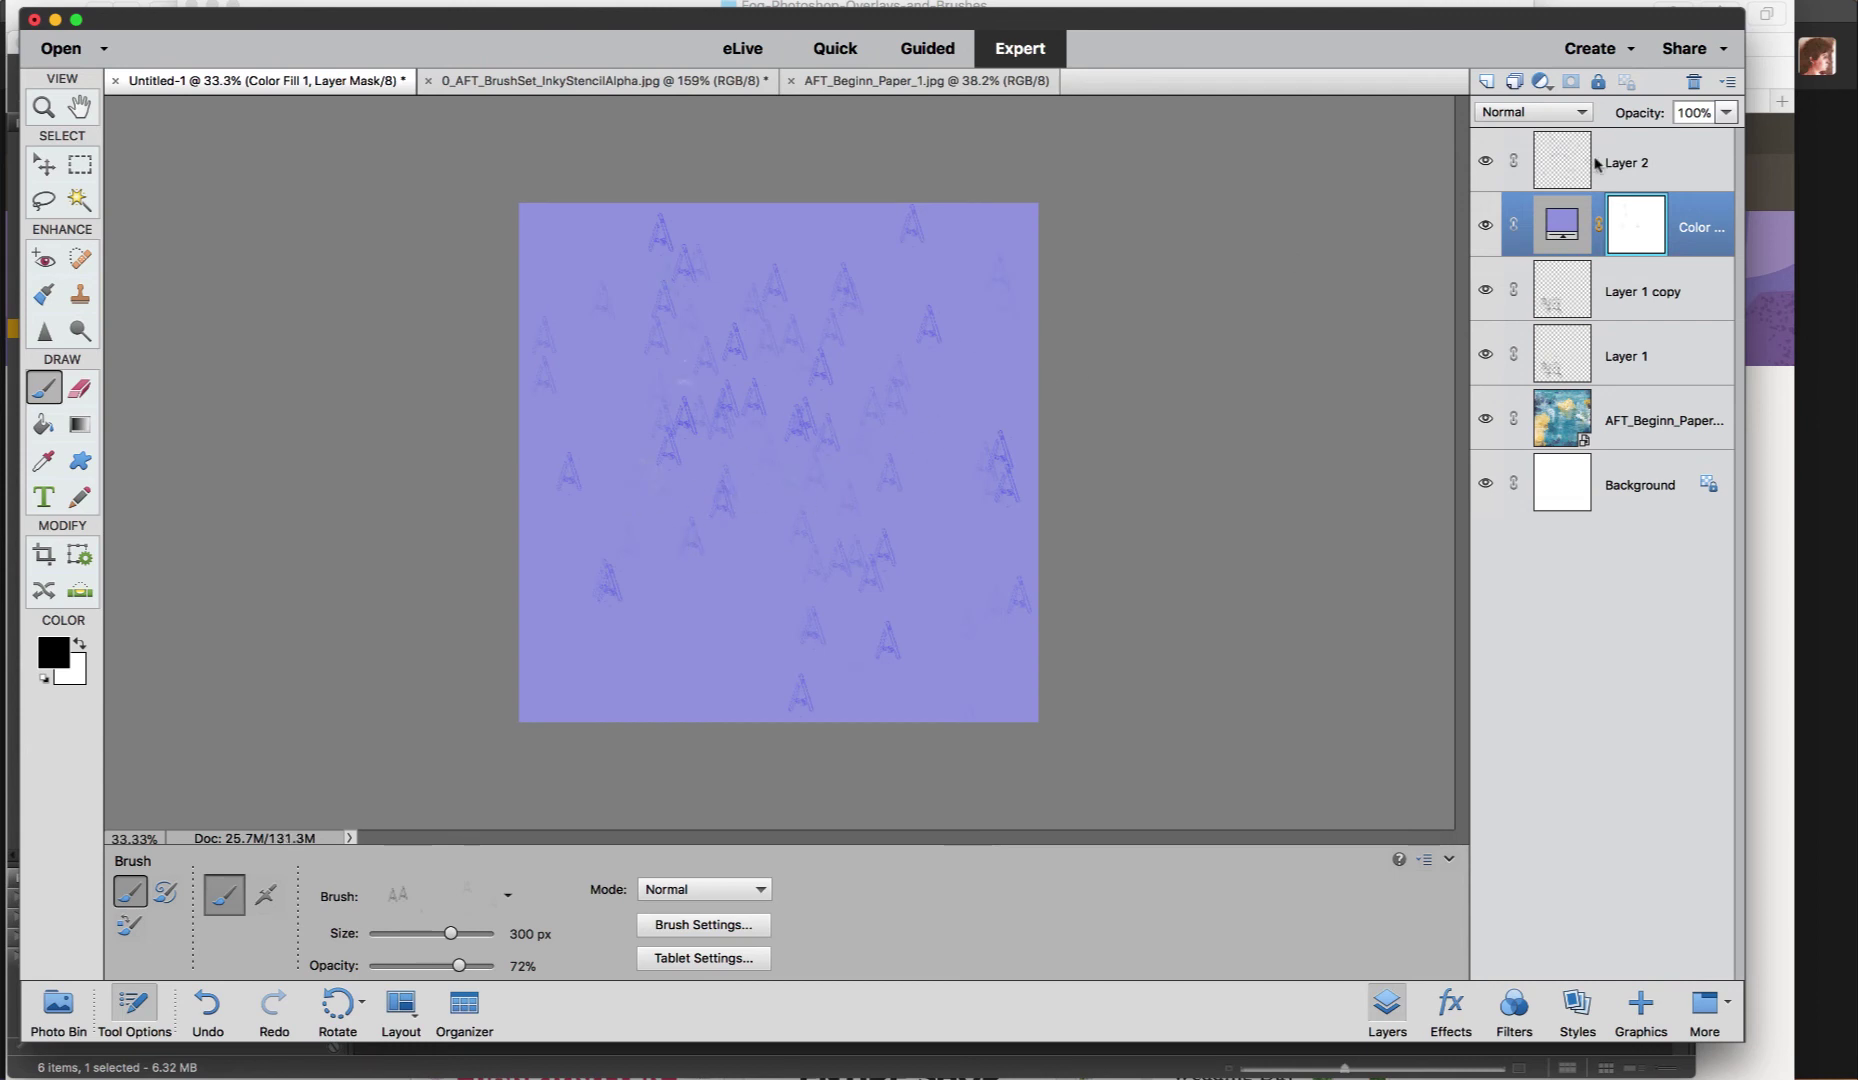
# Make Layer 2 active and load the AFT_BS_InkyStencil_C brush
pyautogui.click(1600, 165)
pyautogui.click(460, 898)
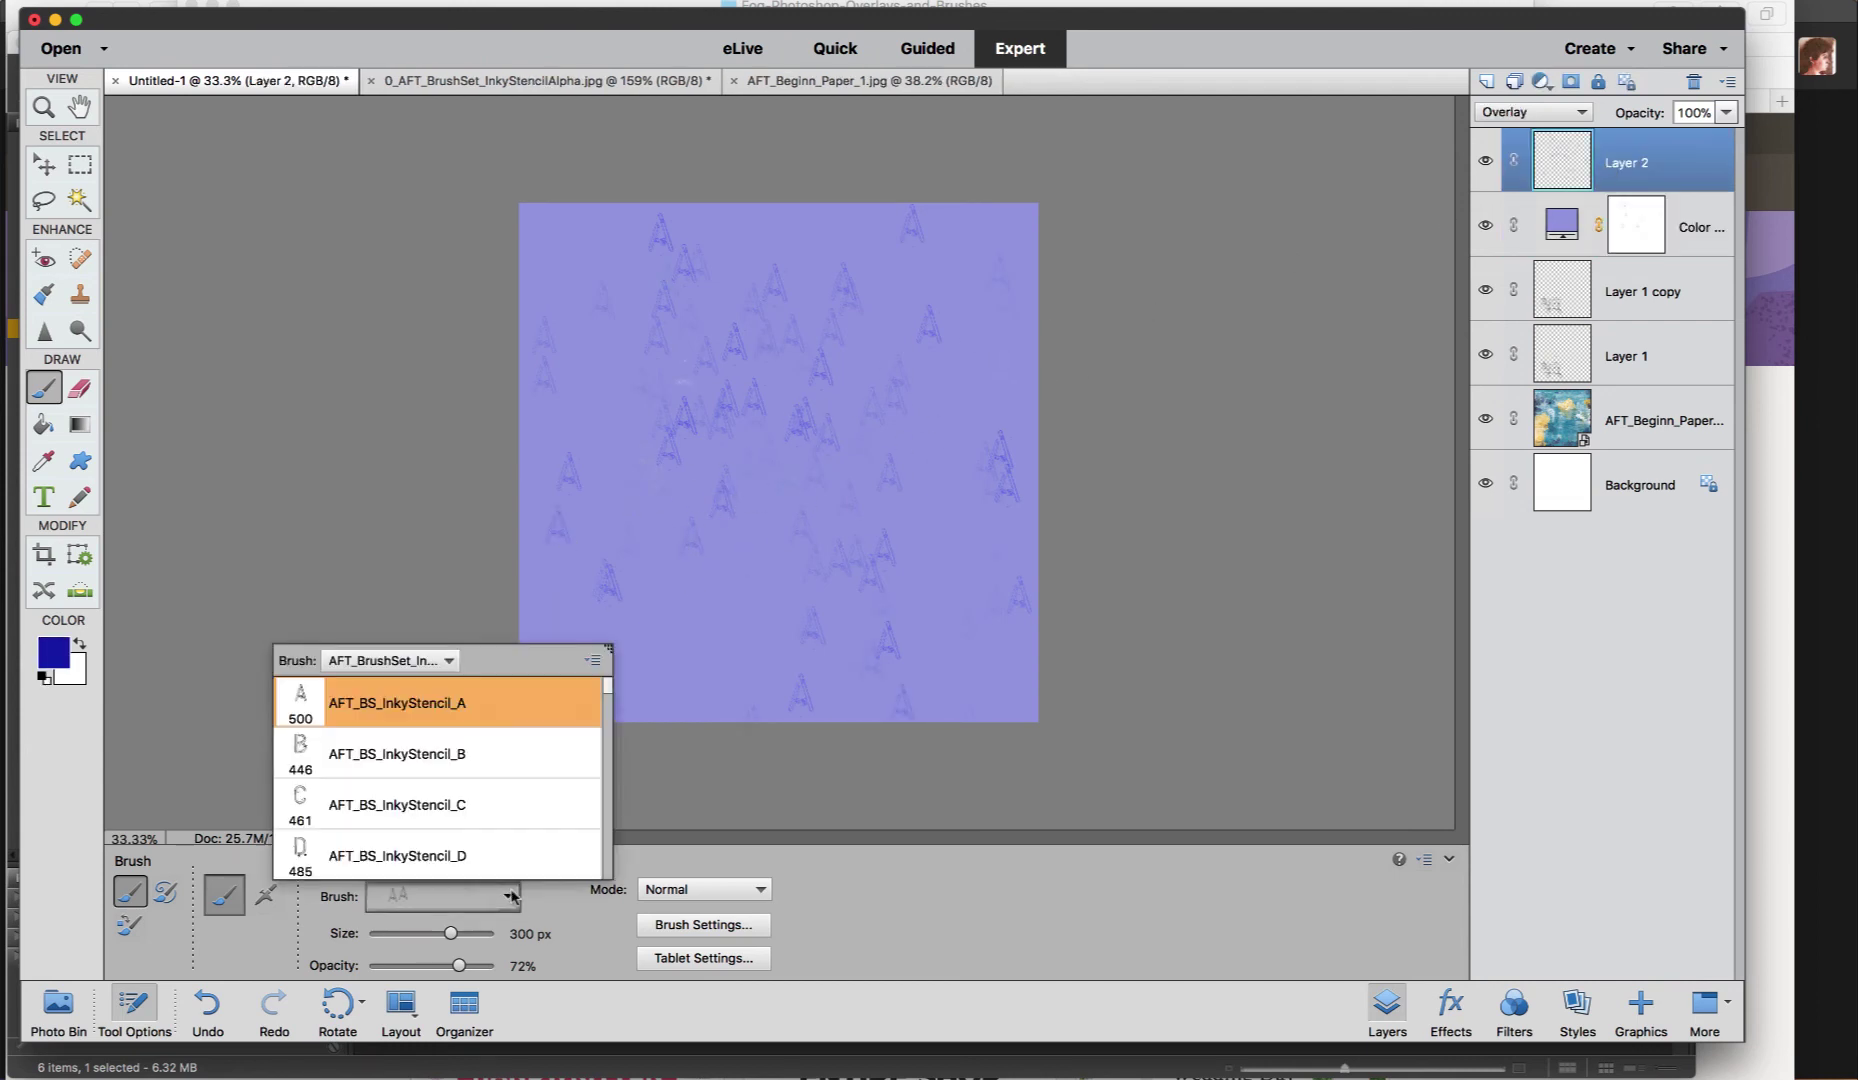
pyautogui.click(437, 803)
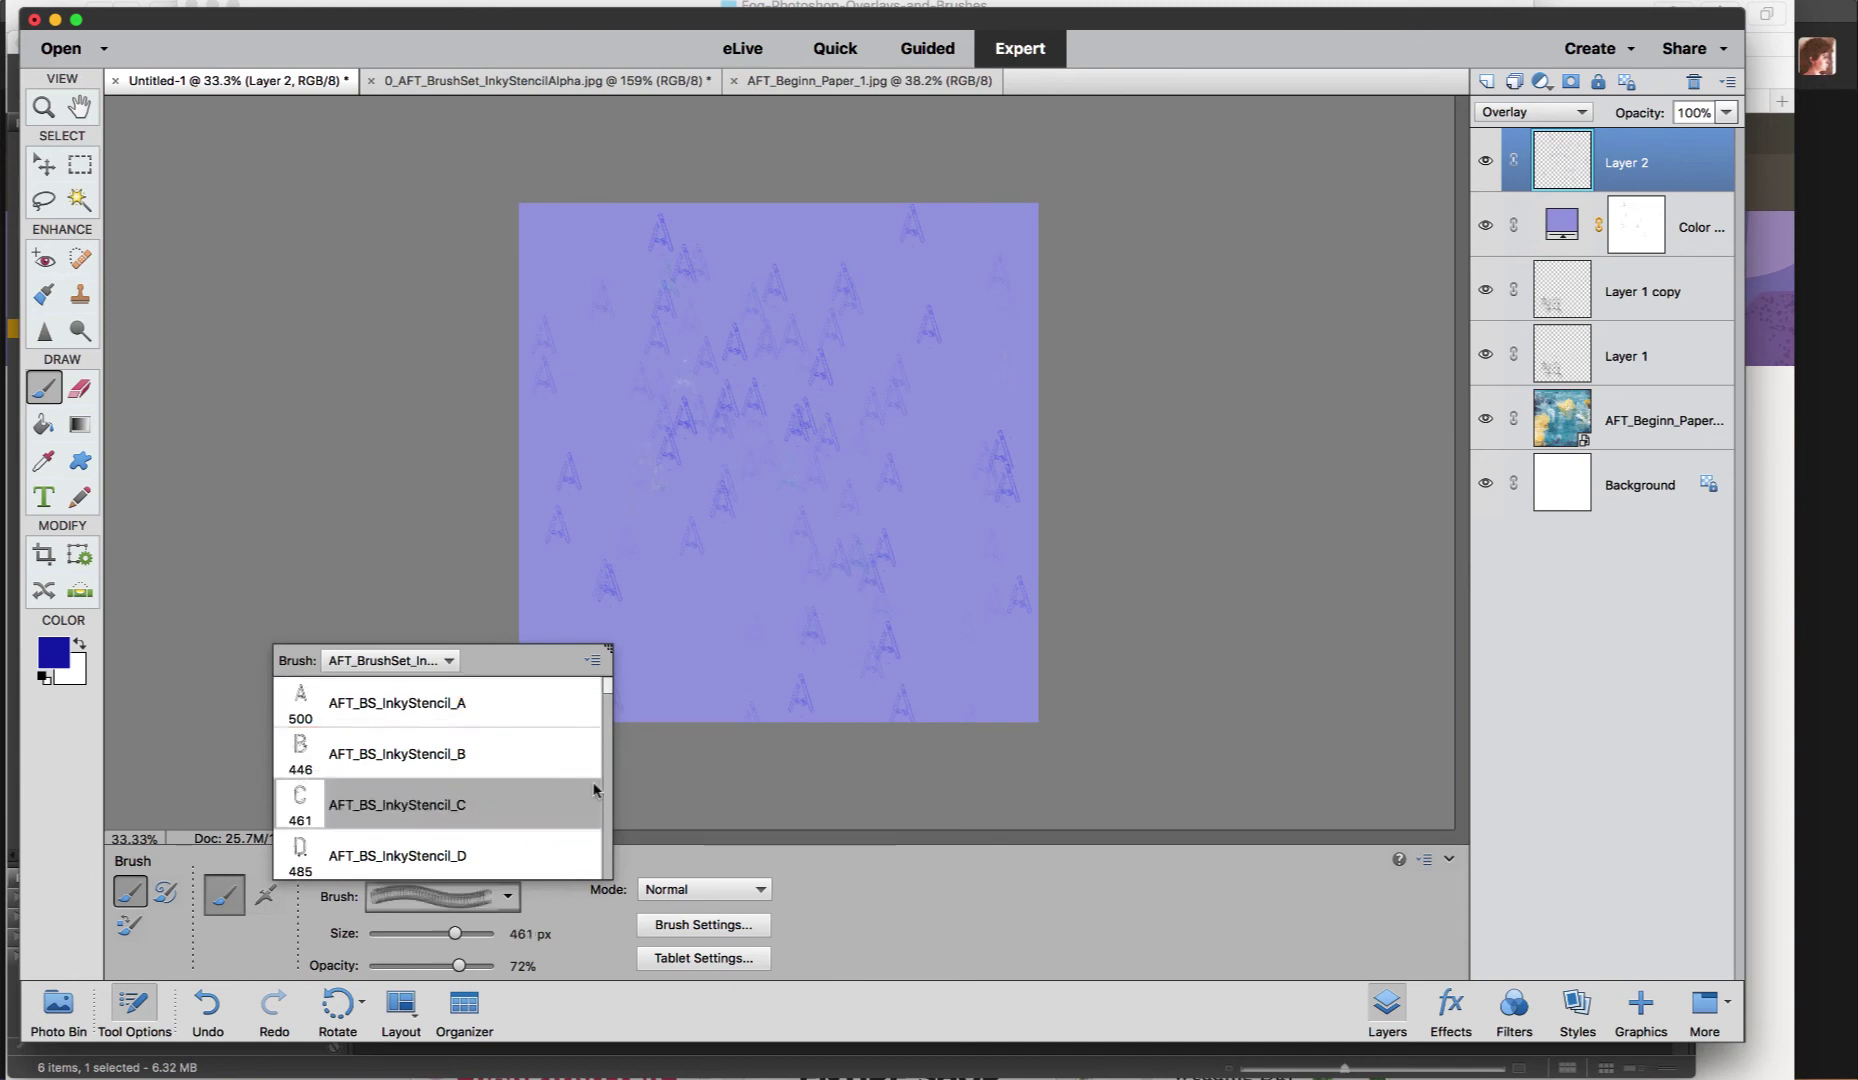
# Set the letter C brush's Fade to 19, increase its Scatter, and spread stamps across the middle of Layer 2
pyautogui.click(700, 925)
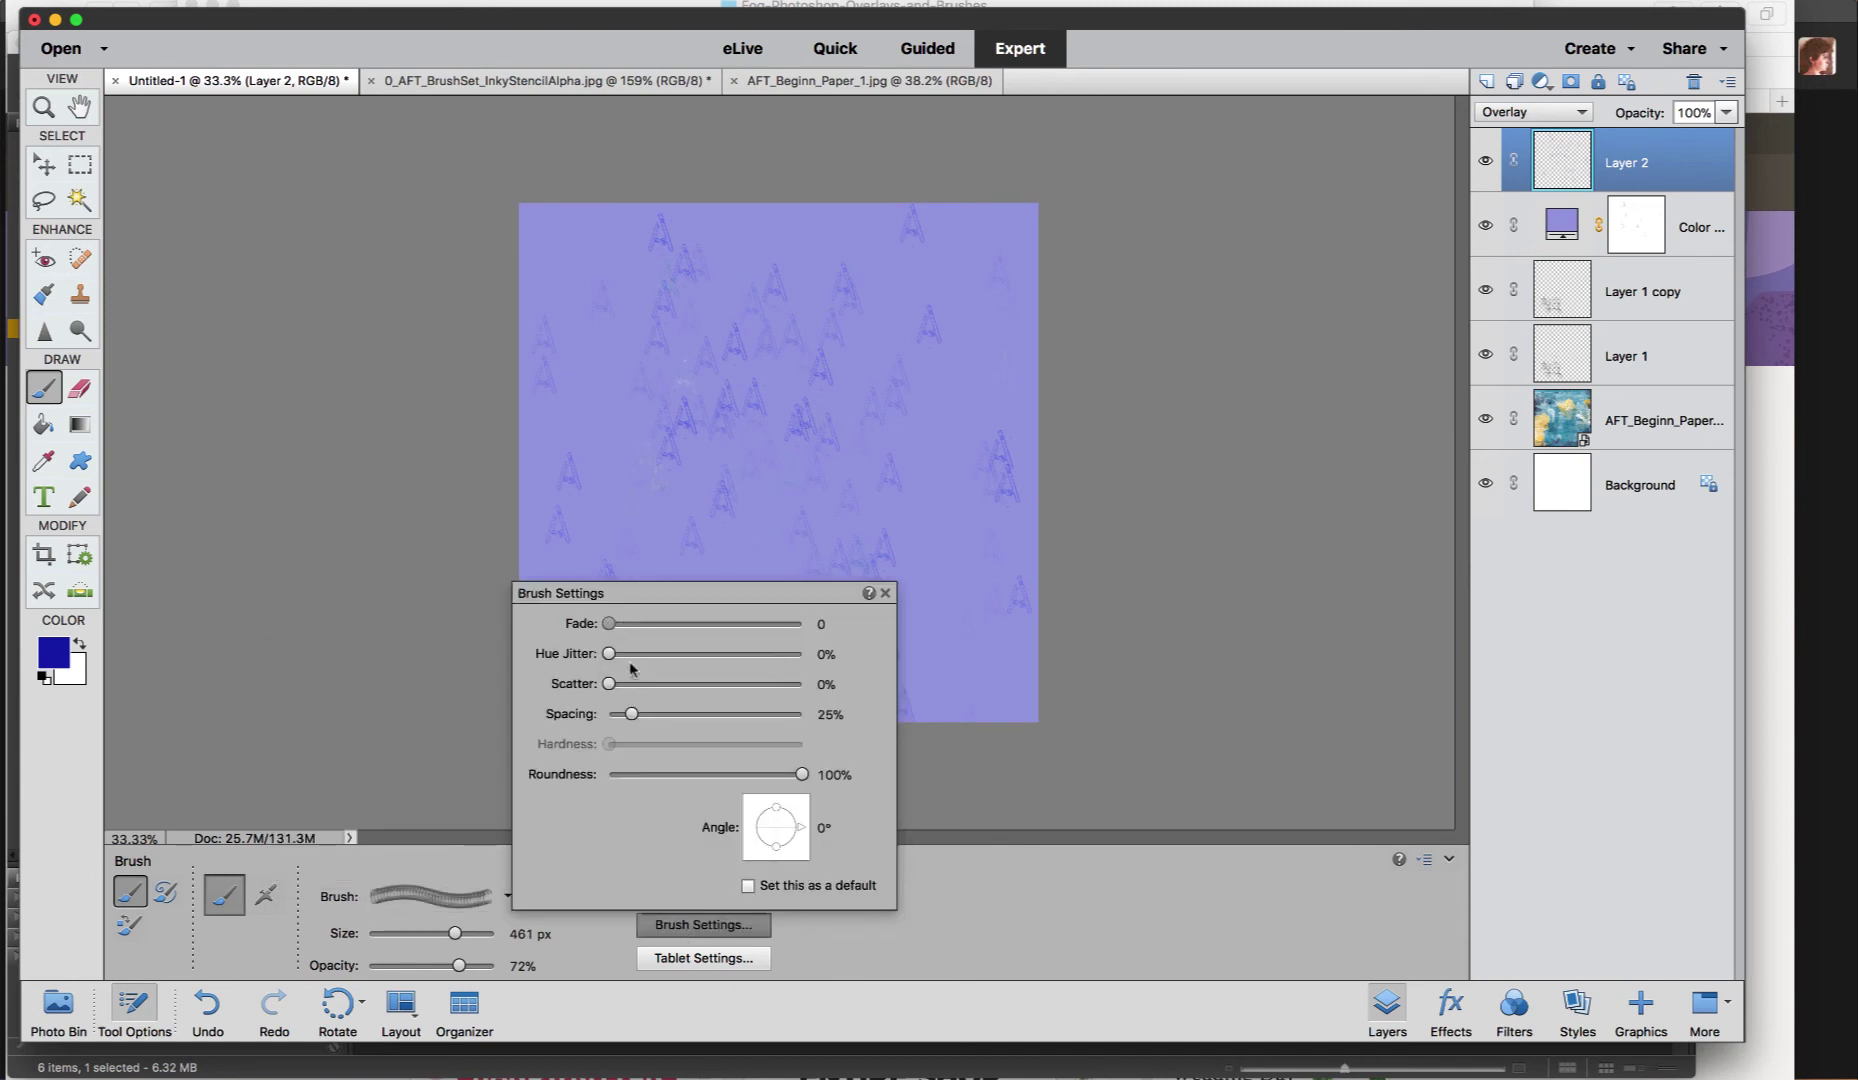
pyautogui.moveTo(609, 624); pyautogui.dragTo(630, 630)
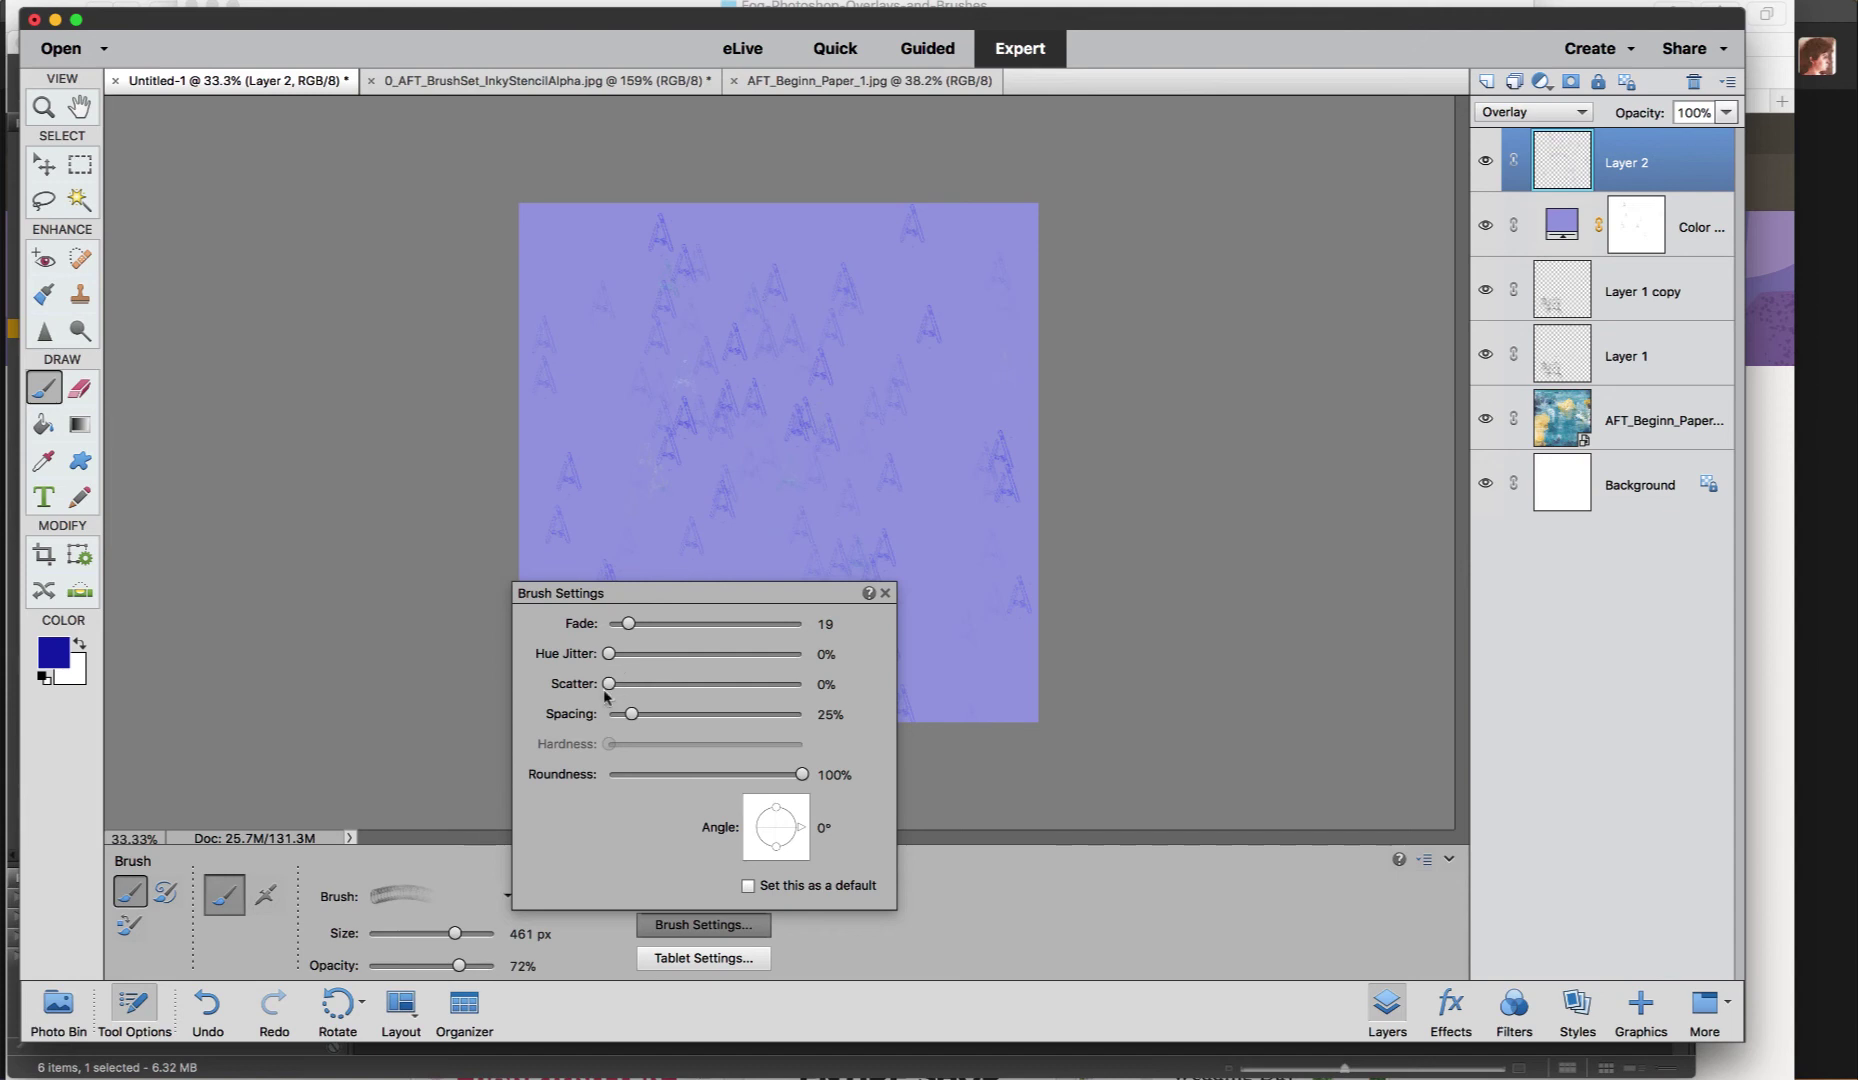
pyautogui.moveTo(612, 689)
pyautogui.mouseDown()
pyautogui.moveTo(697, 691)
pyautogui.moveTo(622, 716)
pyautogui.mouseUp()
pyautogui.moveTo(751, 490)
pyautogui.mouseDown()
pyautogui.moveTo(811, 426)
pyautogui.moveTo(714, 395)
pyautogui.moveTo(752, 481)
pyautogui.moveTo(590, 559)
pyautogui.moveTo(896, 514)
pyautogui.moveTo(929, 494)
pyautogui.mouseUp()
pyautogui.moveTo(829, 453); pyautogui.dragTo(921, 444)
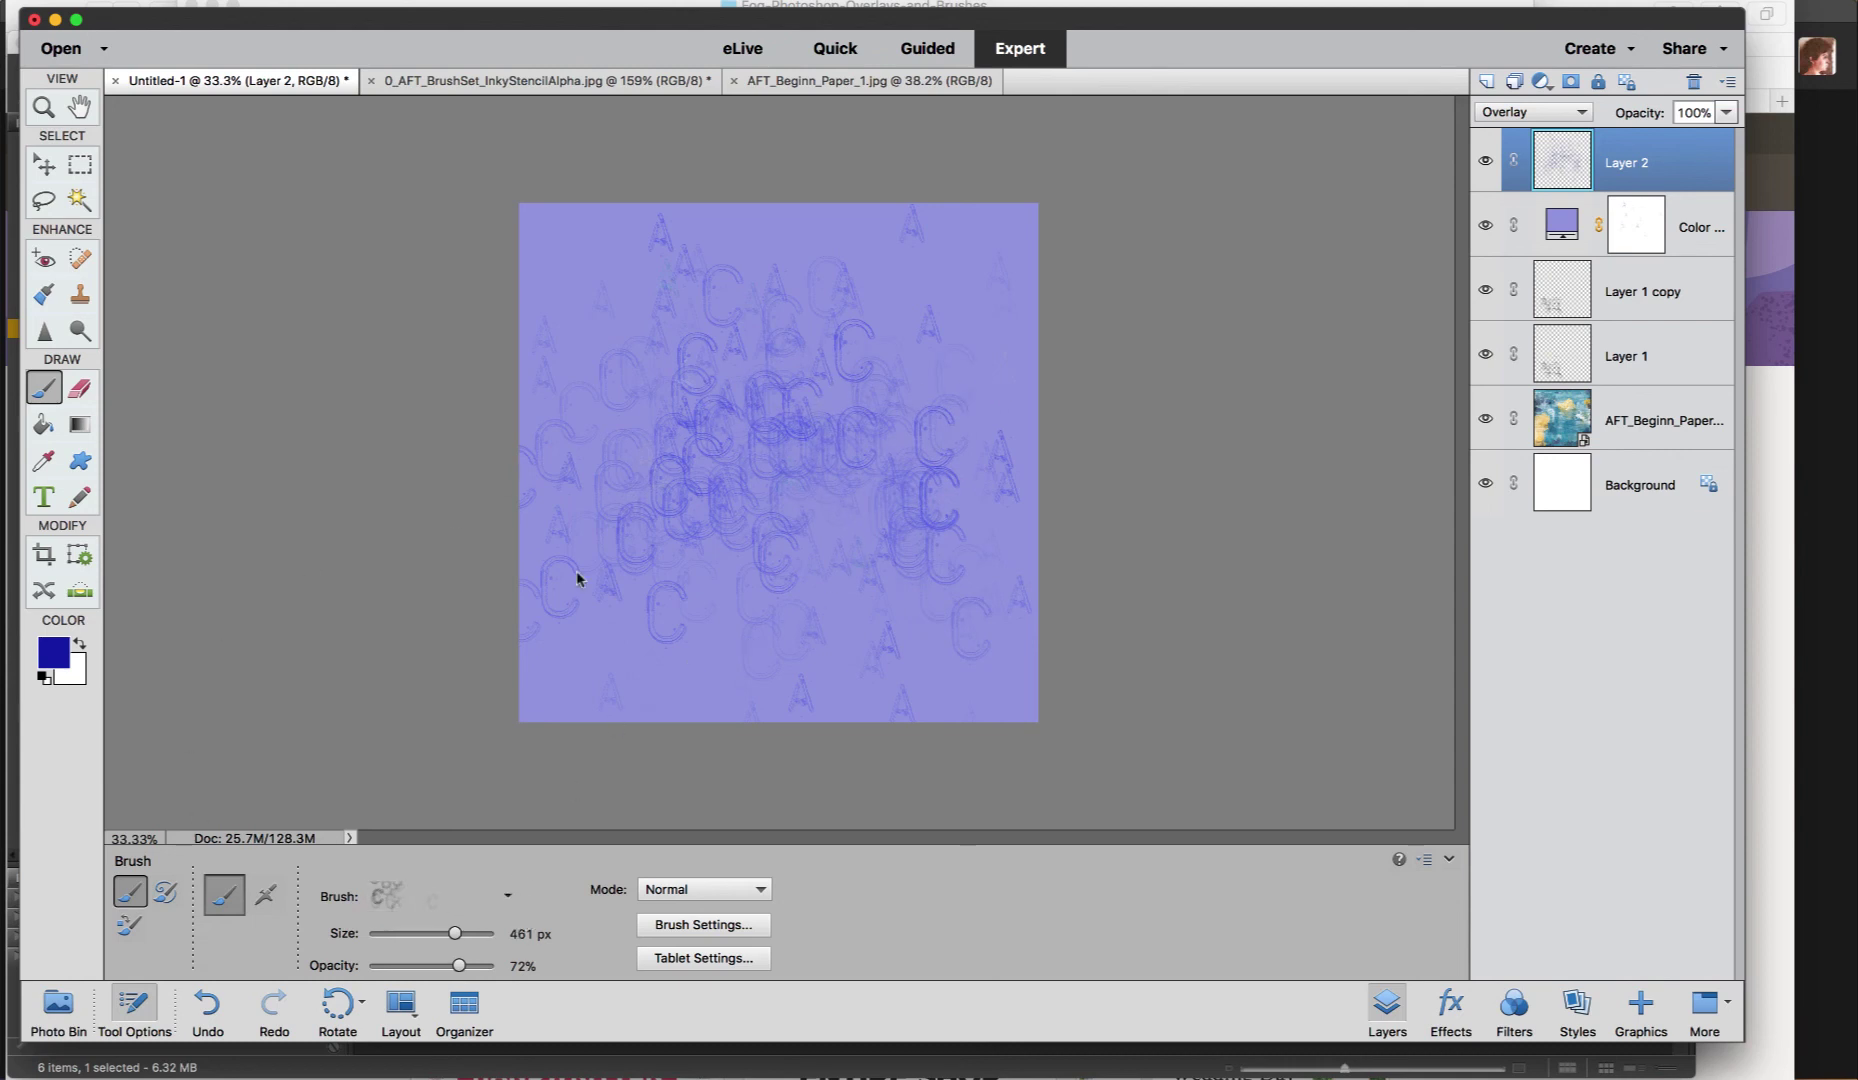
# Load the AFT_BS_InkyStencil-Extra4 stain brush from the inky stencil brush set
pyautogui.click(507, 895)
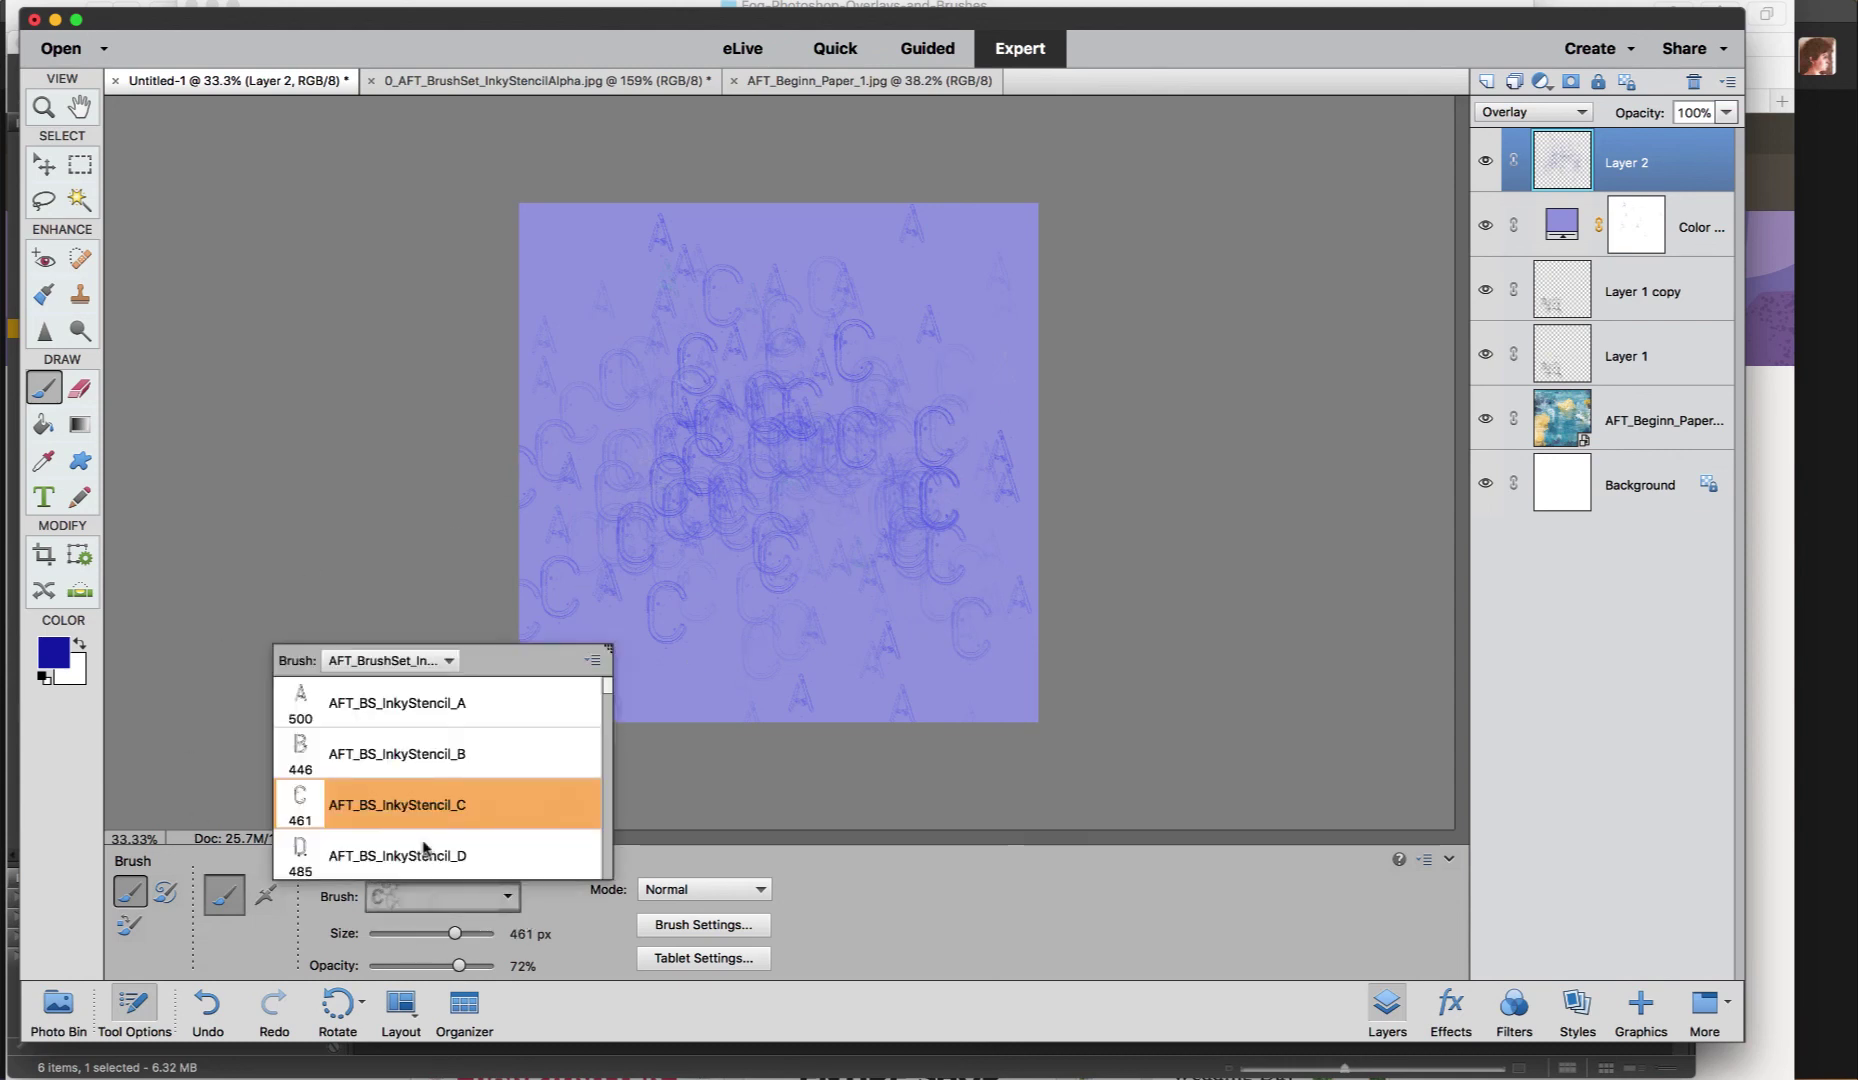
pyautogui.moveTo(607, 695); pyautogui.dragTo(607, 870)
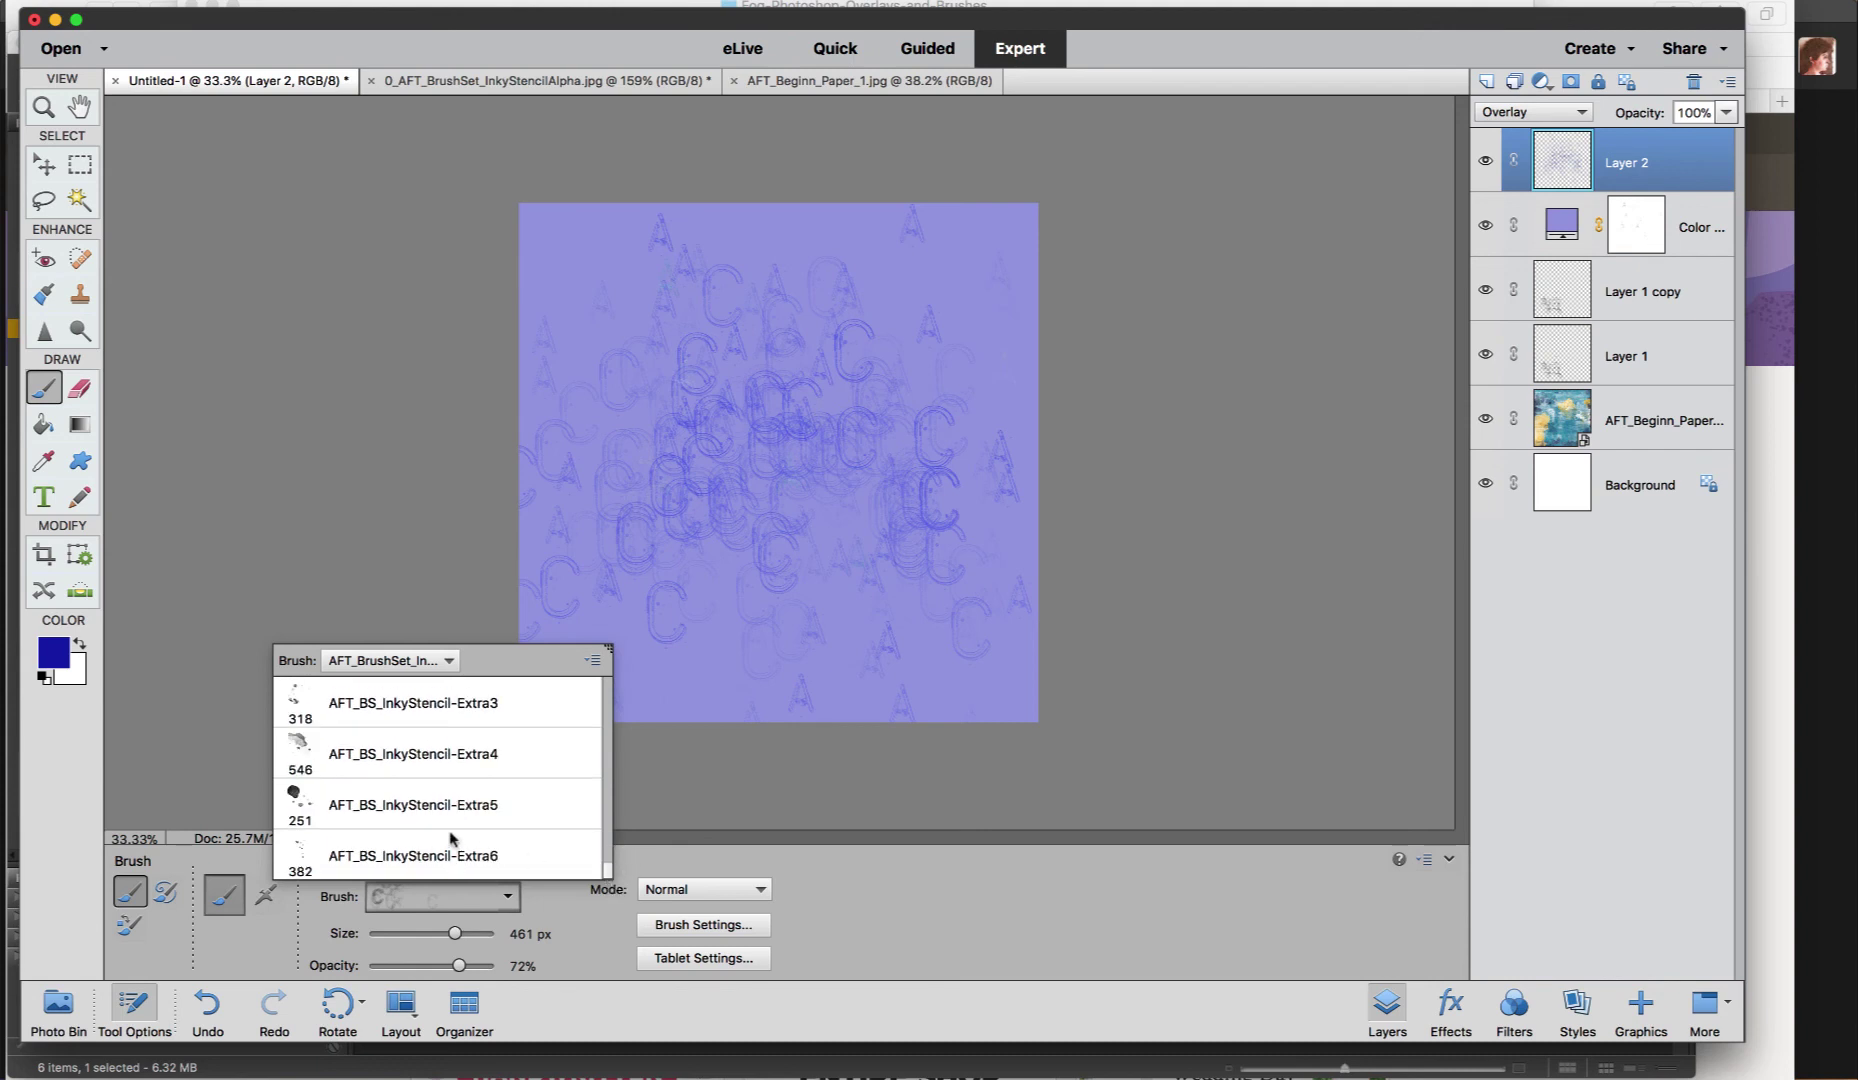
pyautogui.moveTo(412, 800); pyautogui.dragTo(445, 803)
pyautogui.click(490, 758)
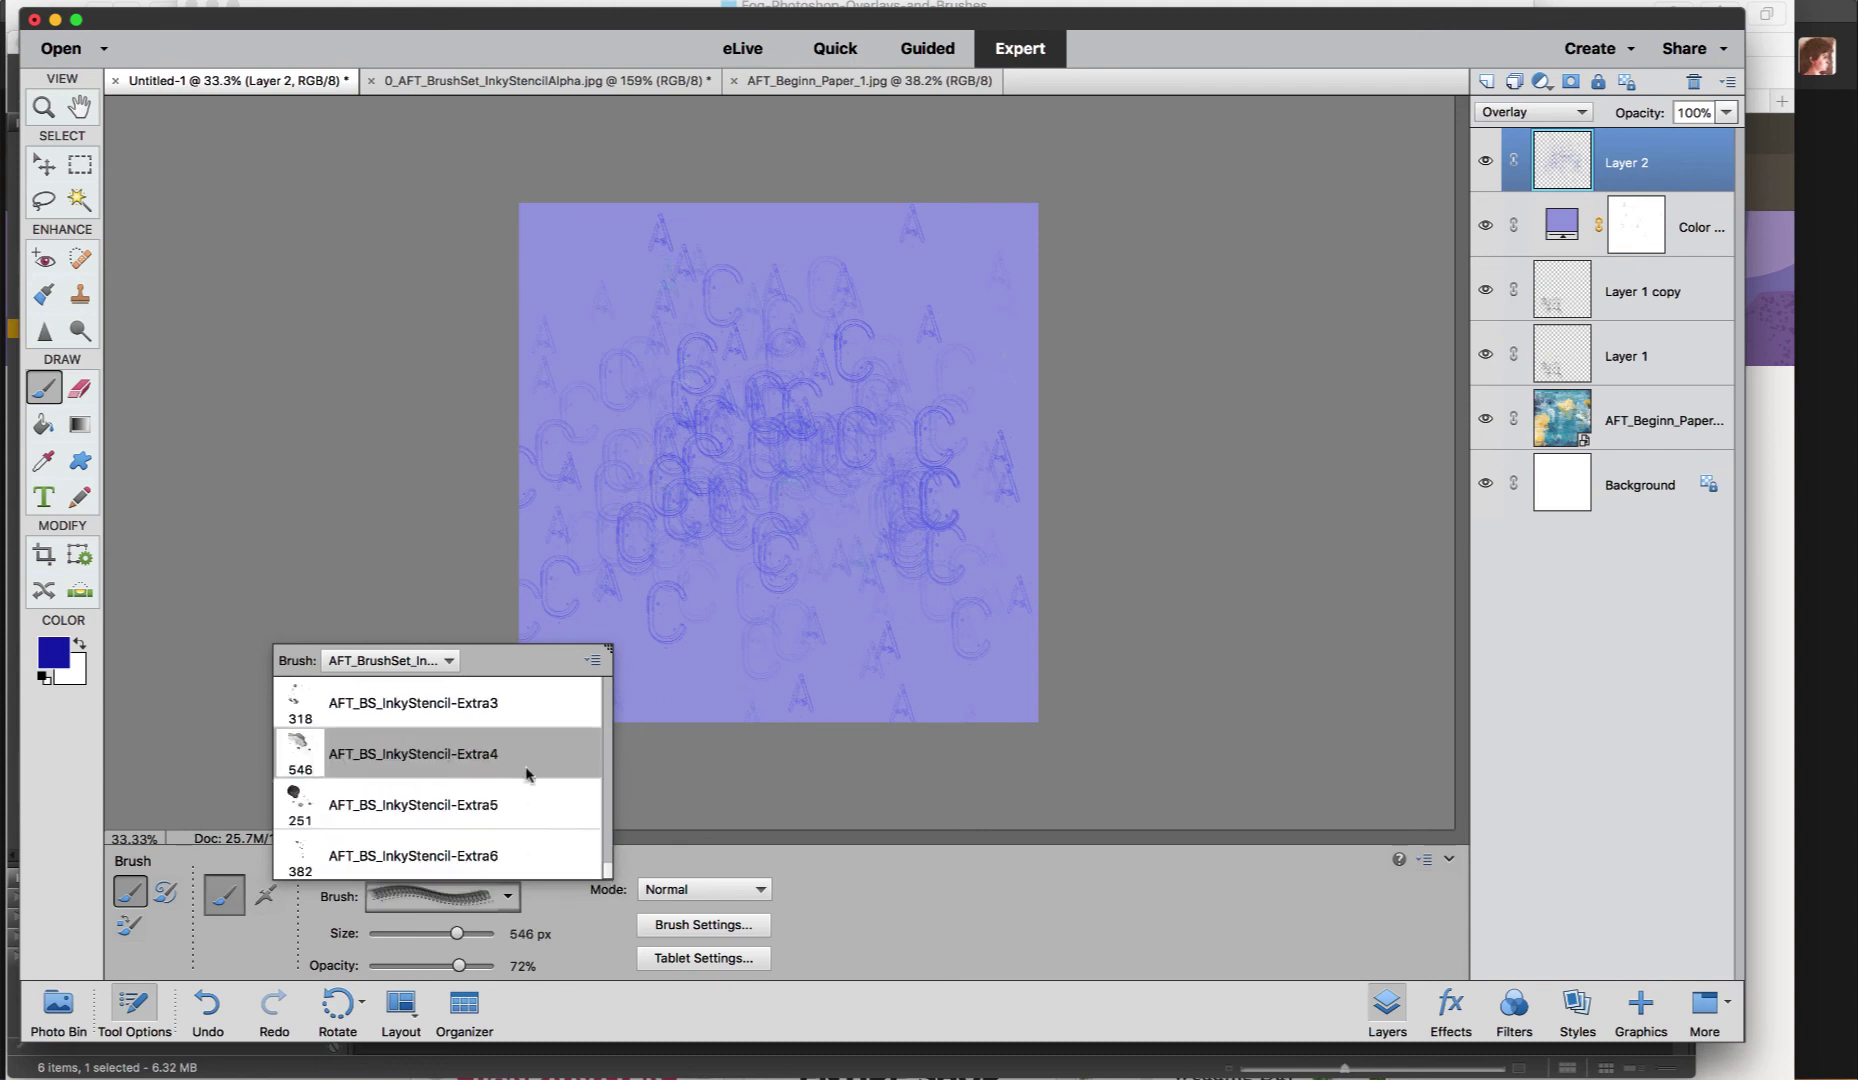
pyautogui.click(573, 912)
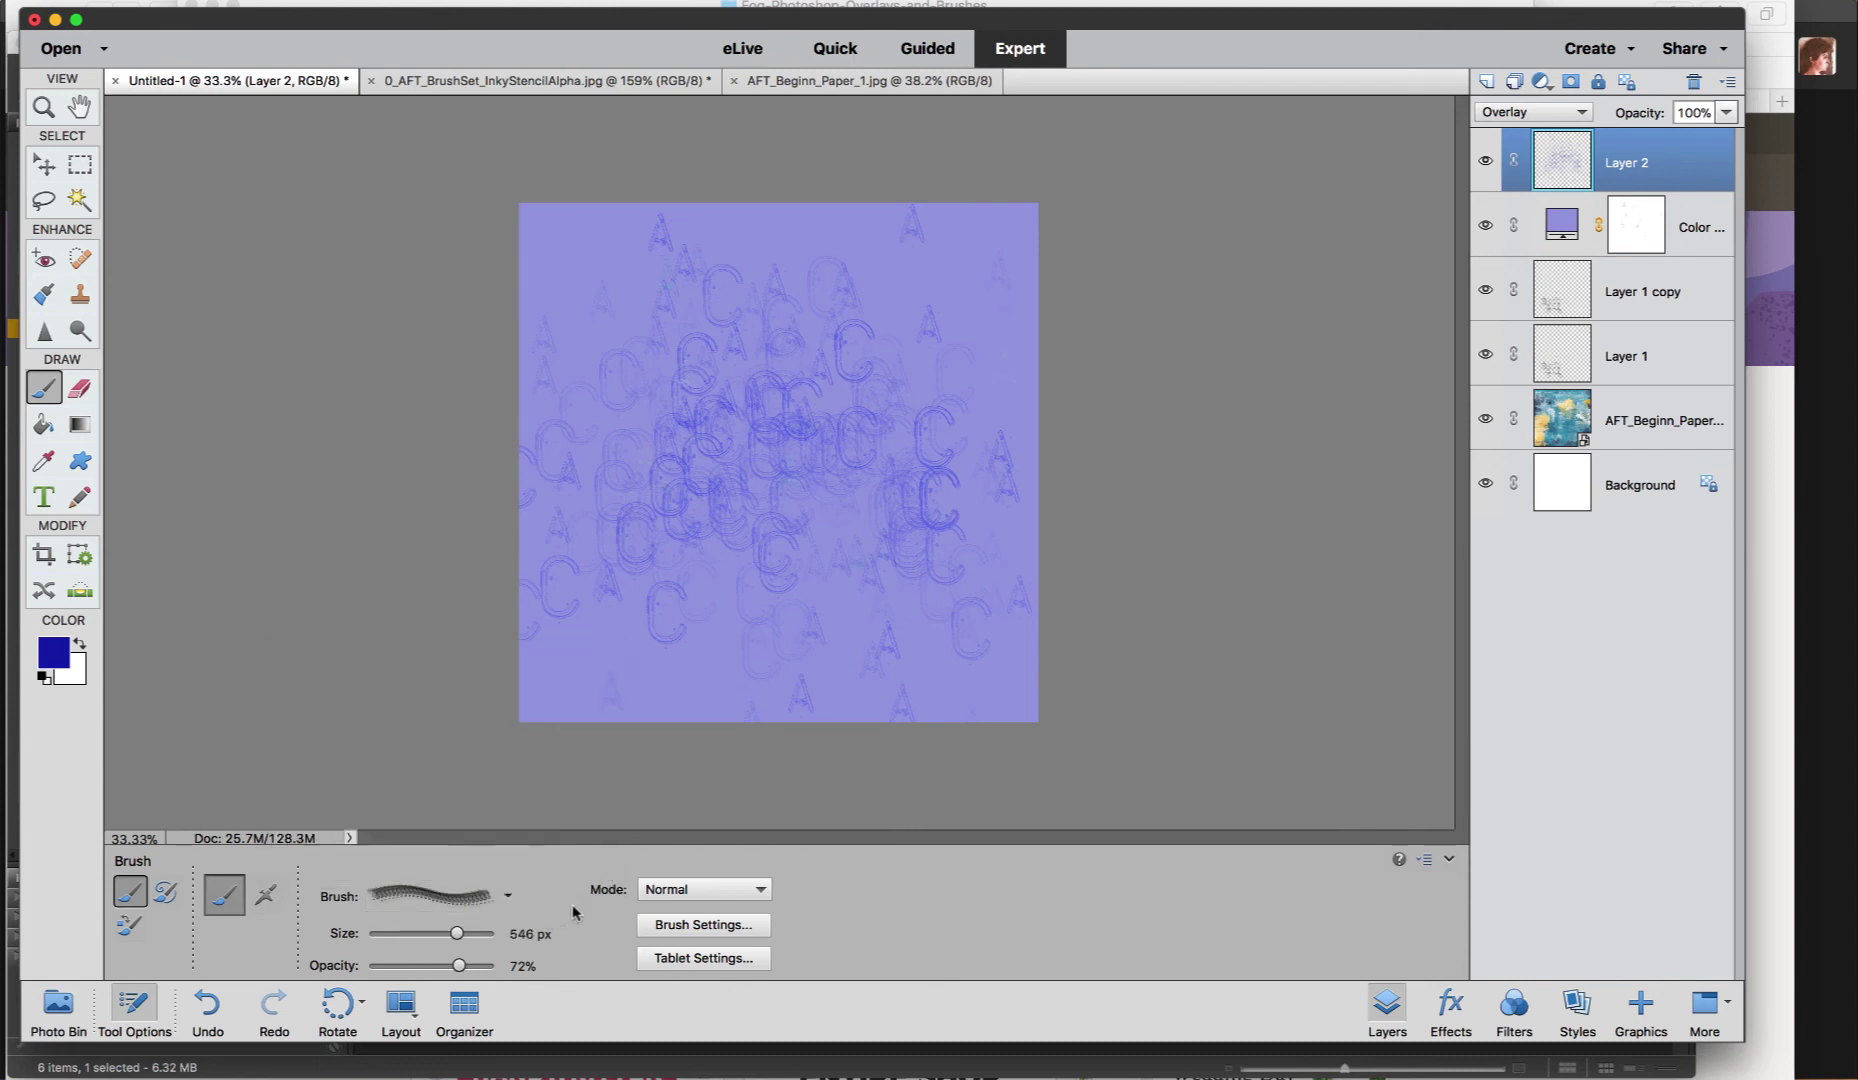
# Set the brush's Spacing to 21% and Scatter to 11%, and paint ink stains across the centre and upper right of Layer 2
pyautogui.click(700, 922)
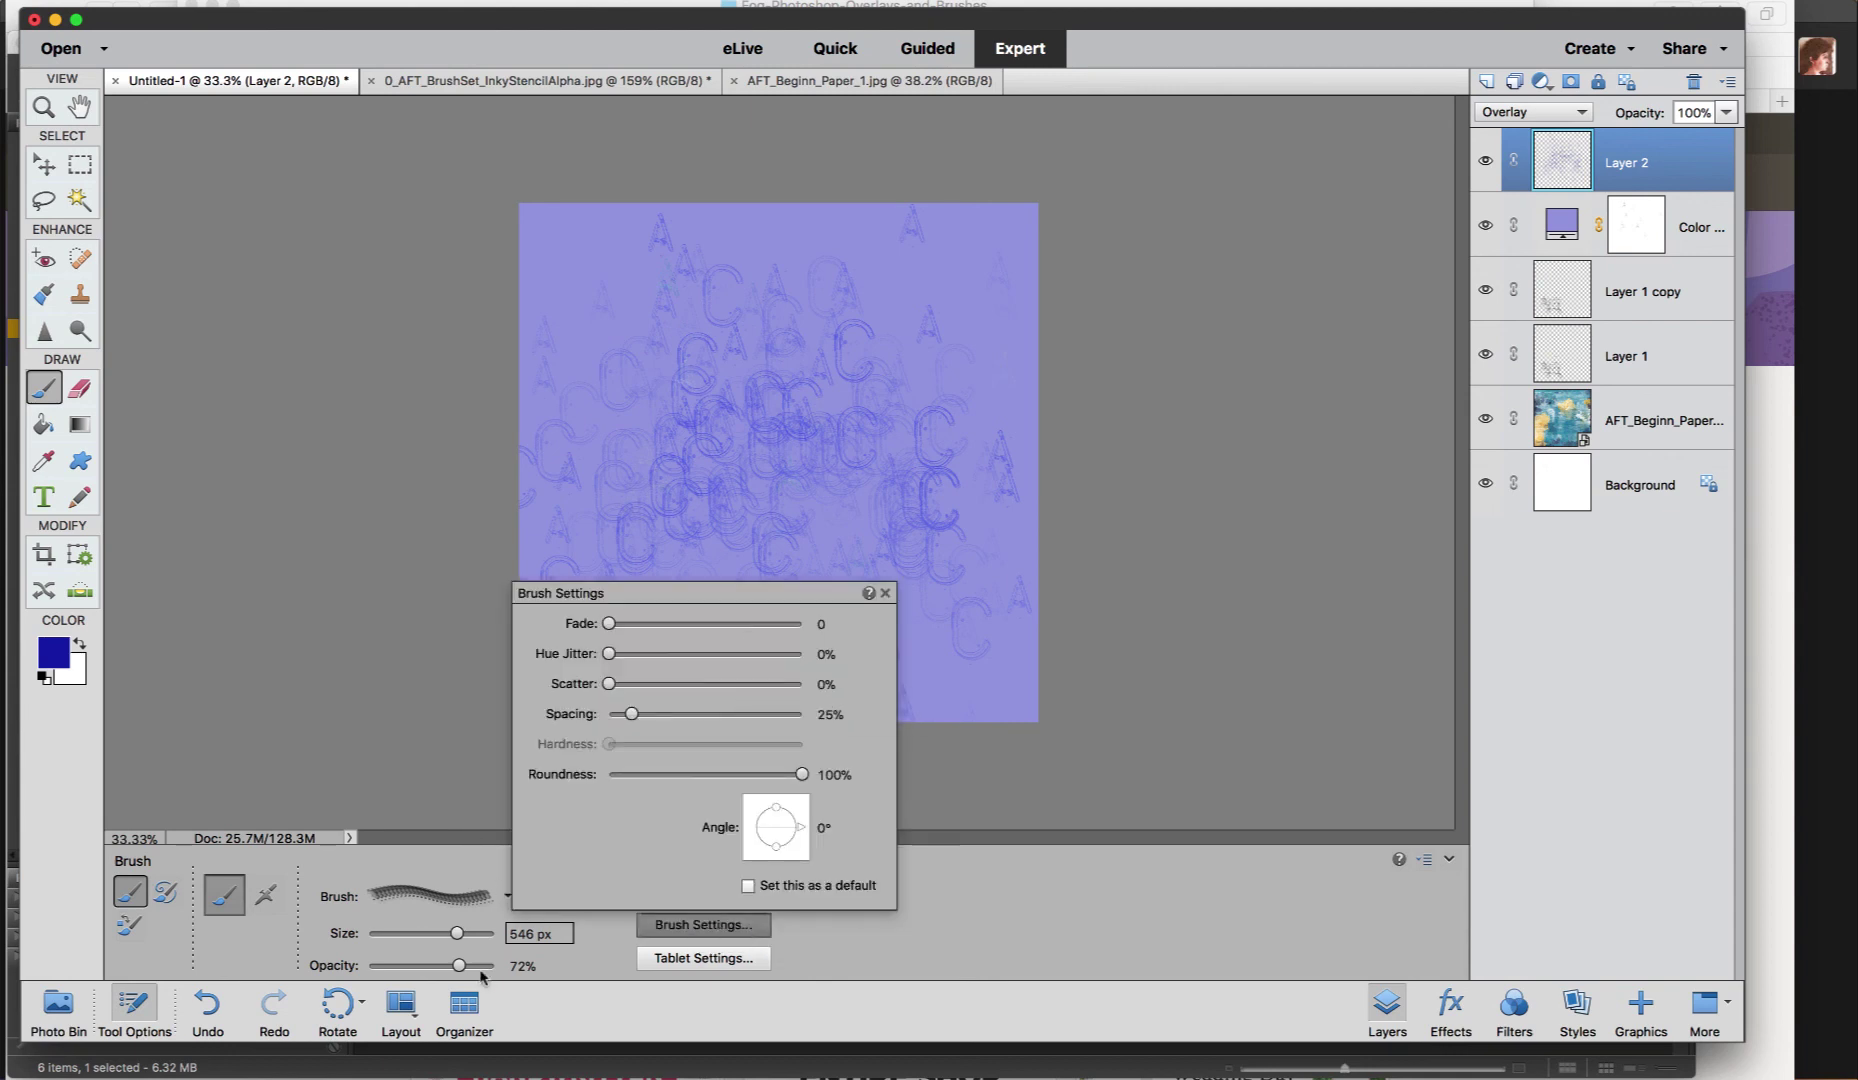
pyautogui.moveTo(631, 718); pyautogui.dragTo(629, 684)
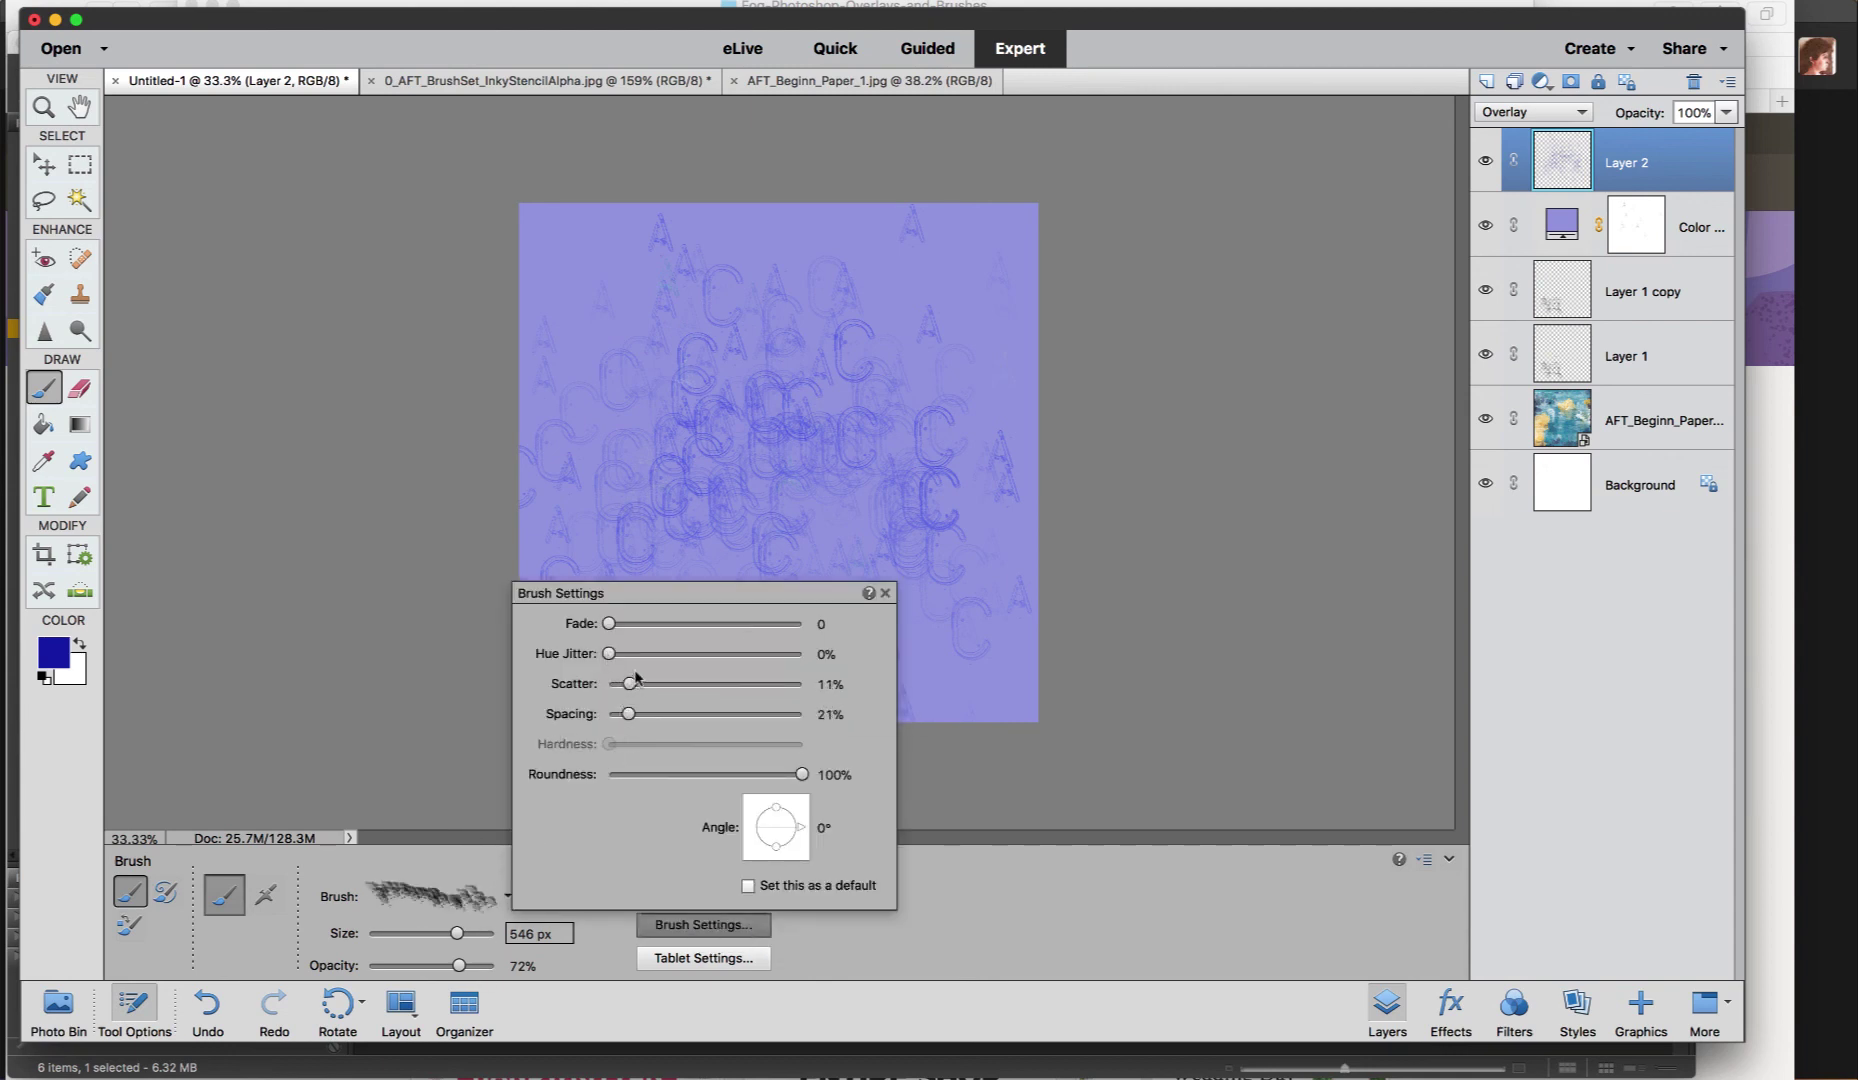
pyautogui.moveTo(786, 507)
pyautogui.mouseDown()
pyautogui.moveTo(882, 442)
pyautogui.moveTo(892, 410)
pyautogui.moveTo(807, 408)
pyautogui.moveTo(814, 469)
pyautogui.moveTo(770, 540)
pyautogui.mouseUp()
pyautogui.click(725, 924)
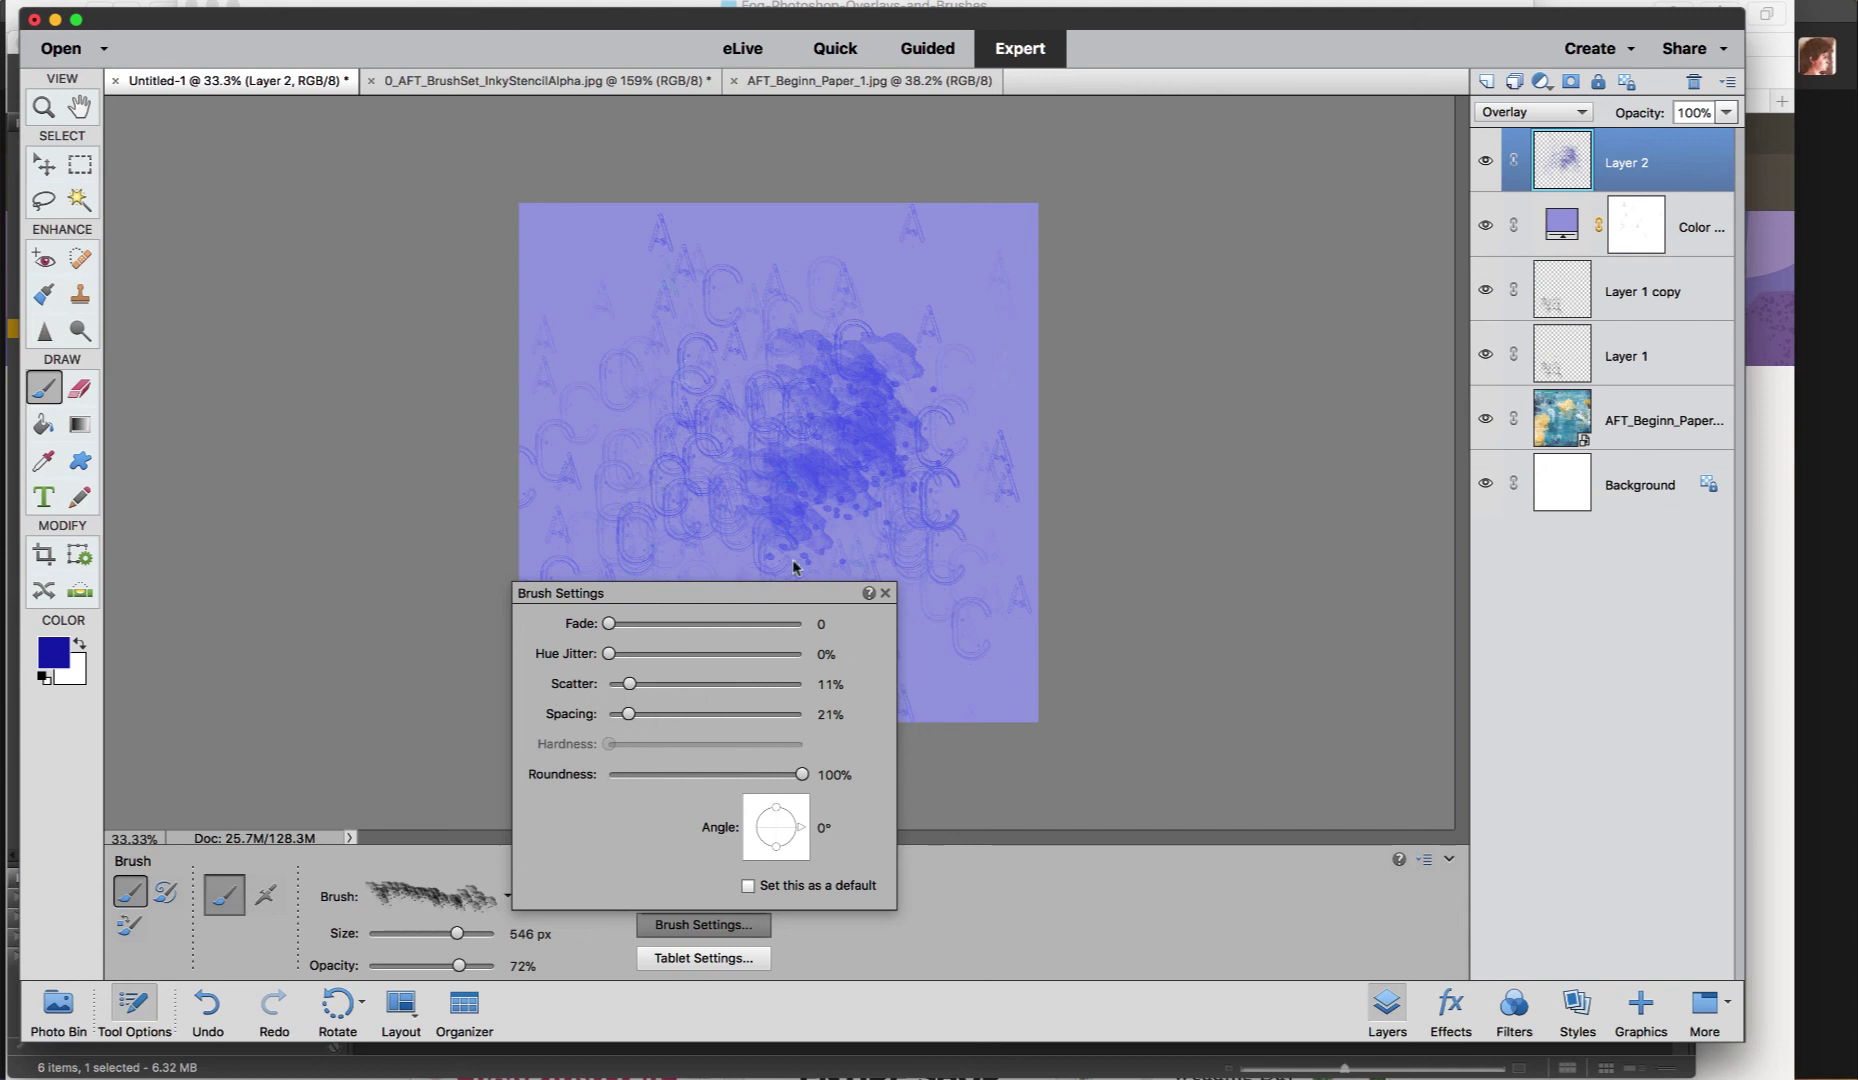
pyautogui.moveTo(925, 422)
pyautogui.mouseDown()
pyautogui.moveTo(976, 347)
pyautogui.moveTo(948, 332)
pyautogui.moveTo(922, 380)
pyautogui.mouseUp()
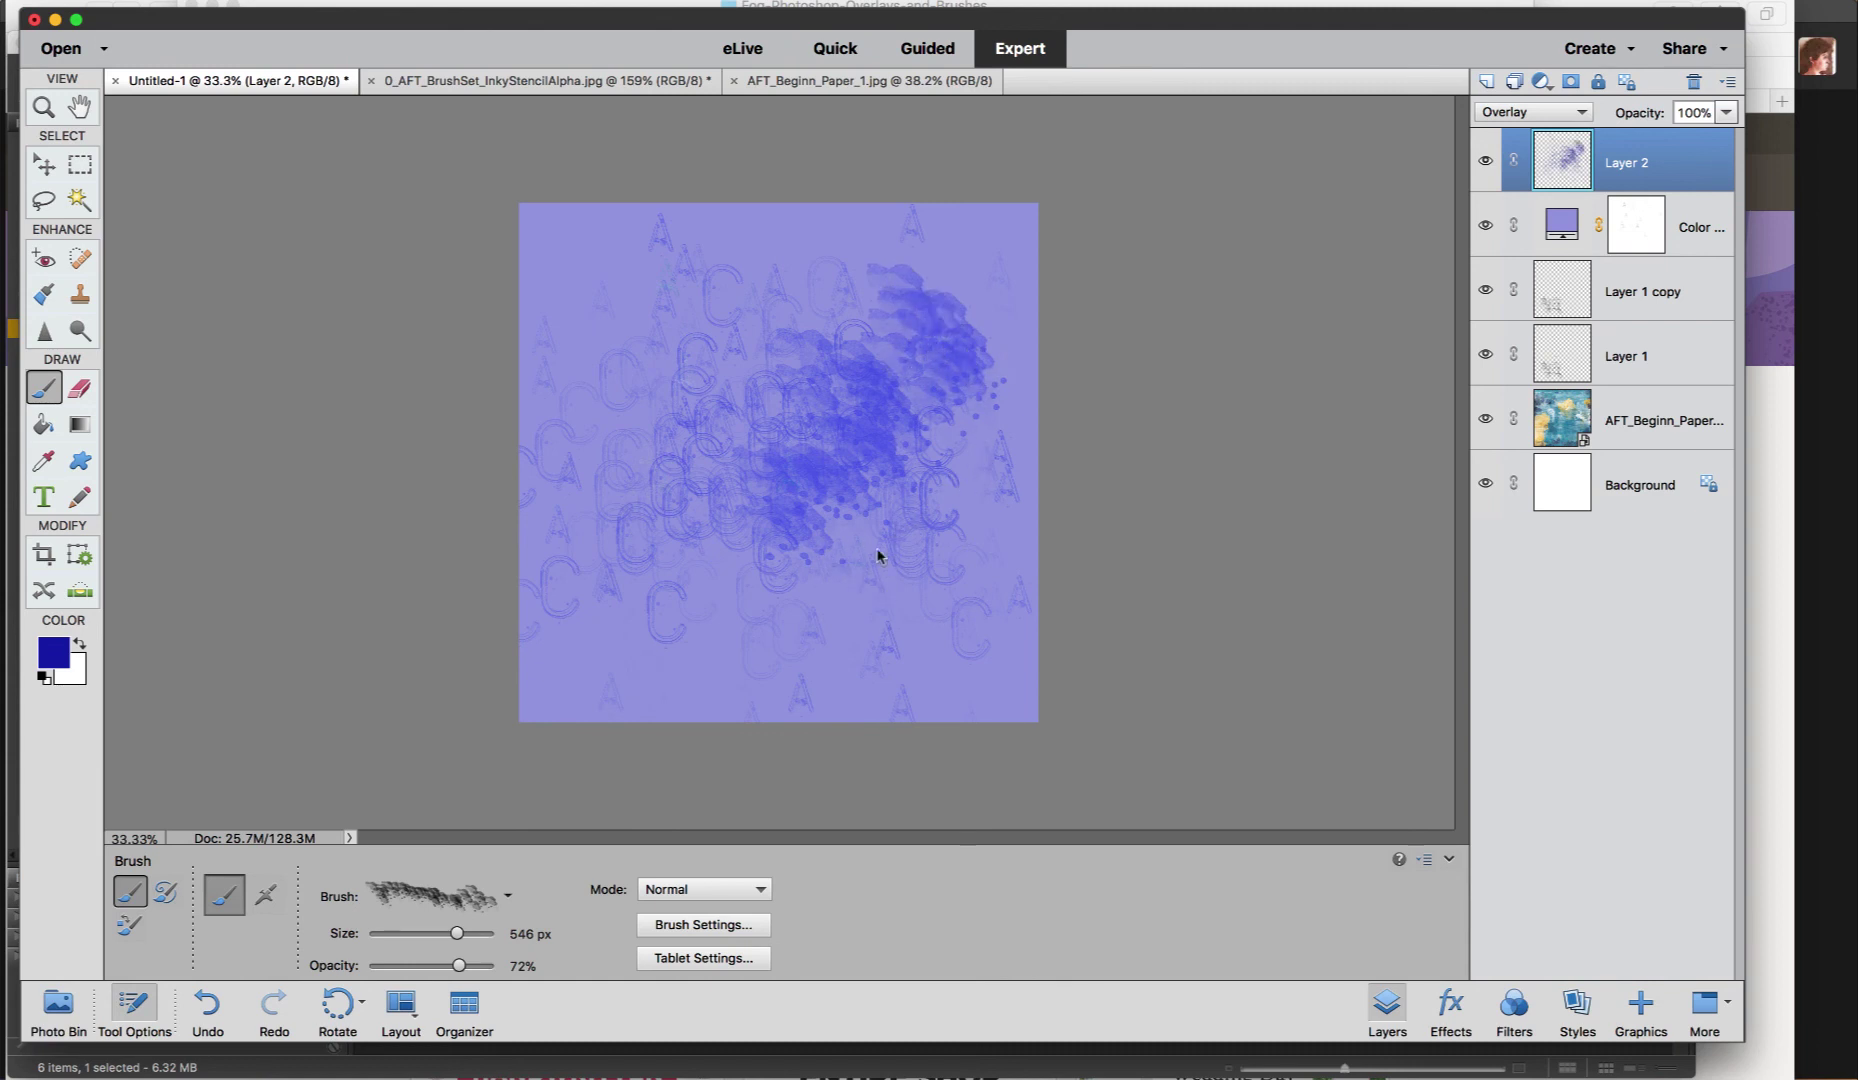
pyautogui.moveTo(878, 556)
pyautogui.mouseDown()
pyautogui.moveTo(824, 562)
pyautogui.moveTo(763, 554)
pyautogui.moveTo(770, 519)
pyautogui.moveTo(880, 446)
pyautogui.mouseUp()
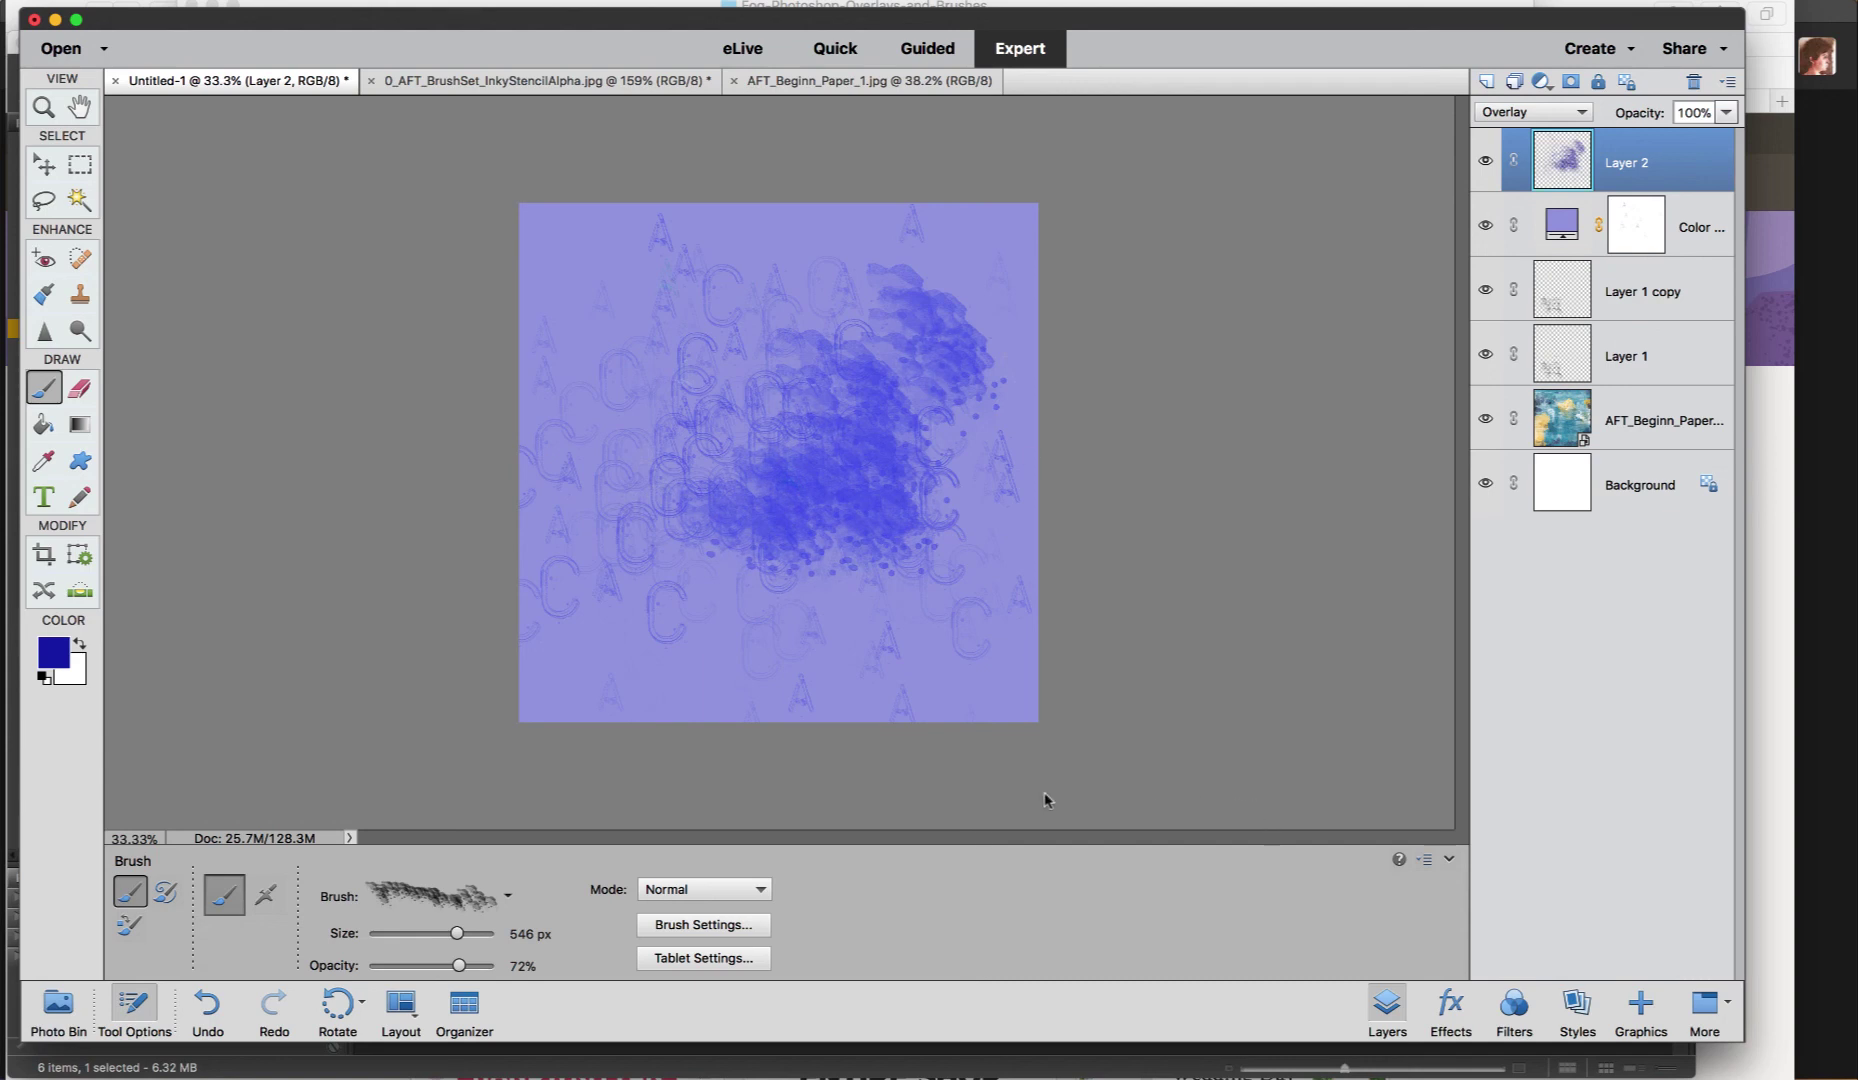
# Show the open files' thumbnails and switch to the 0_AFT_BrushSet_InkyStencilAlpha.jpg brush preview sheet
pyautogui.click(59, 1002)
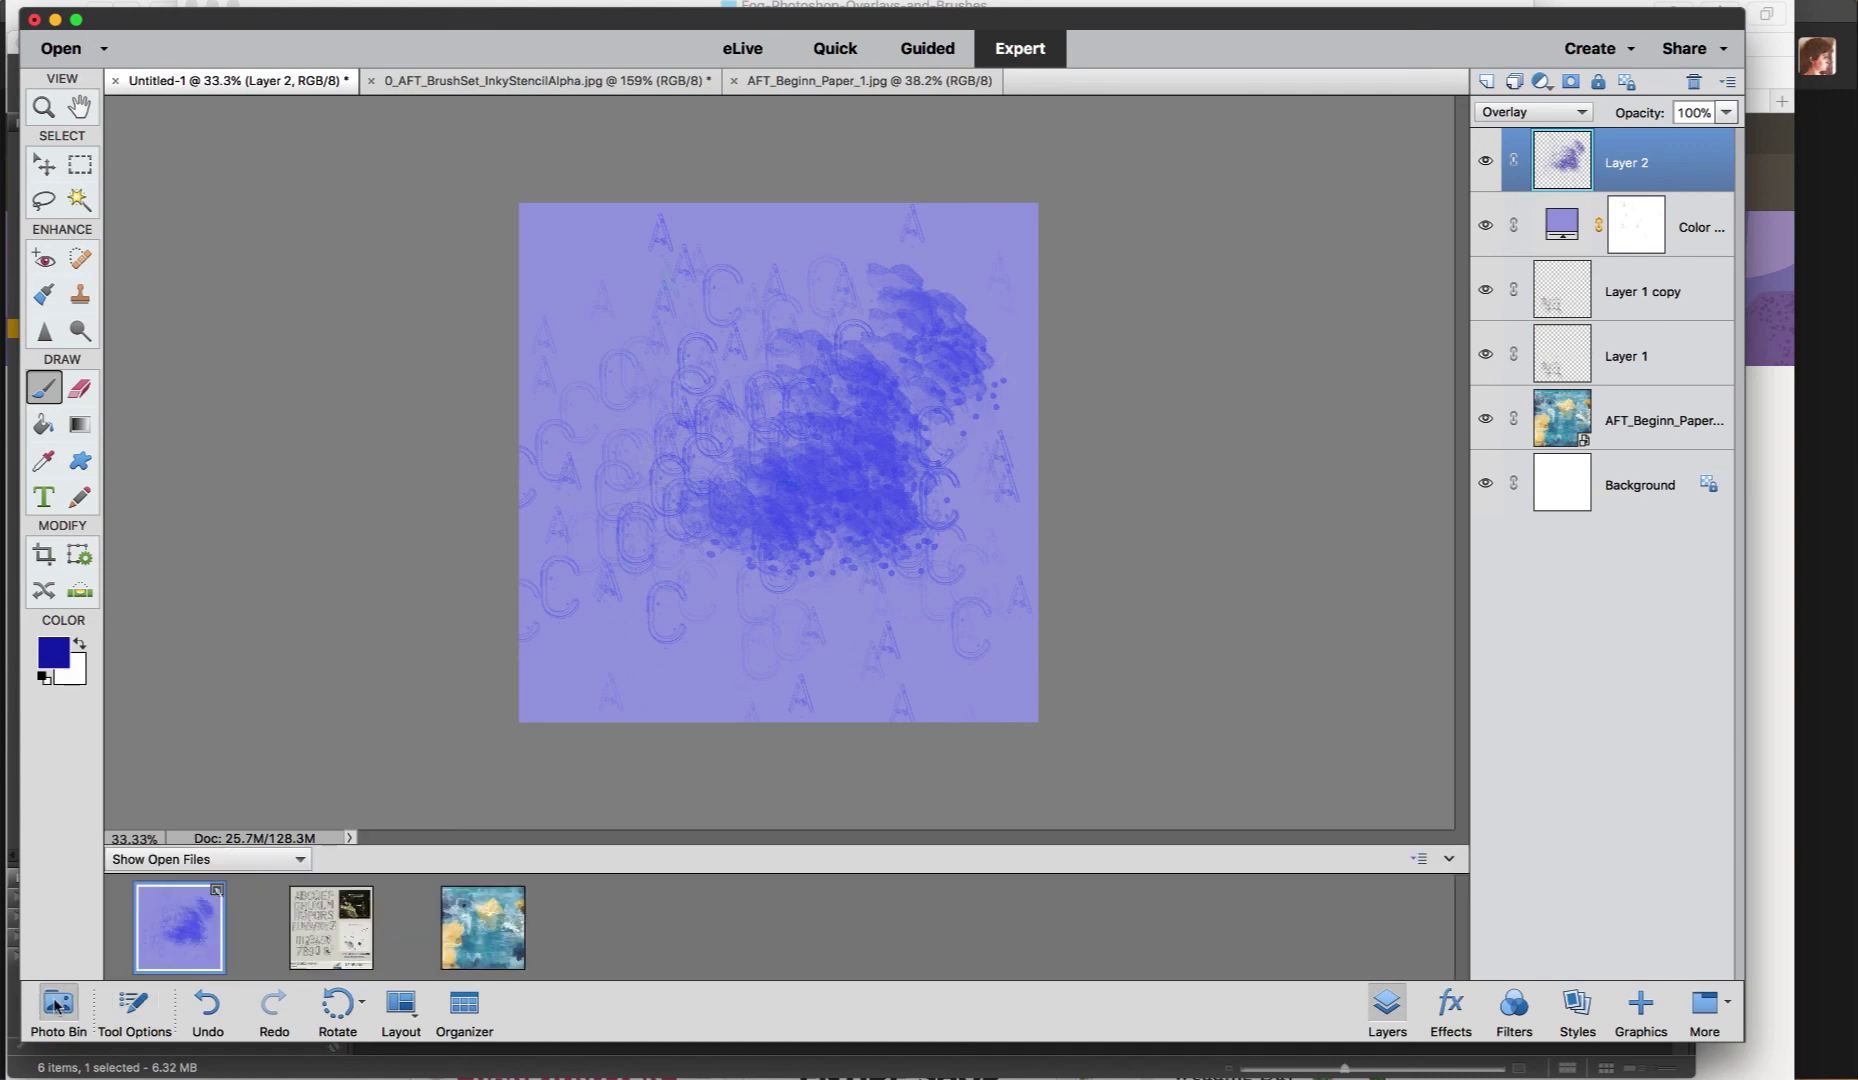
pyautogui.click(346, 940)
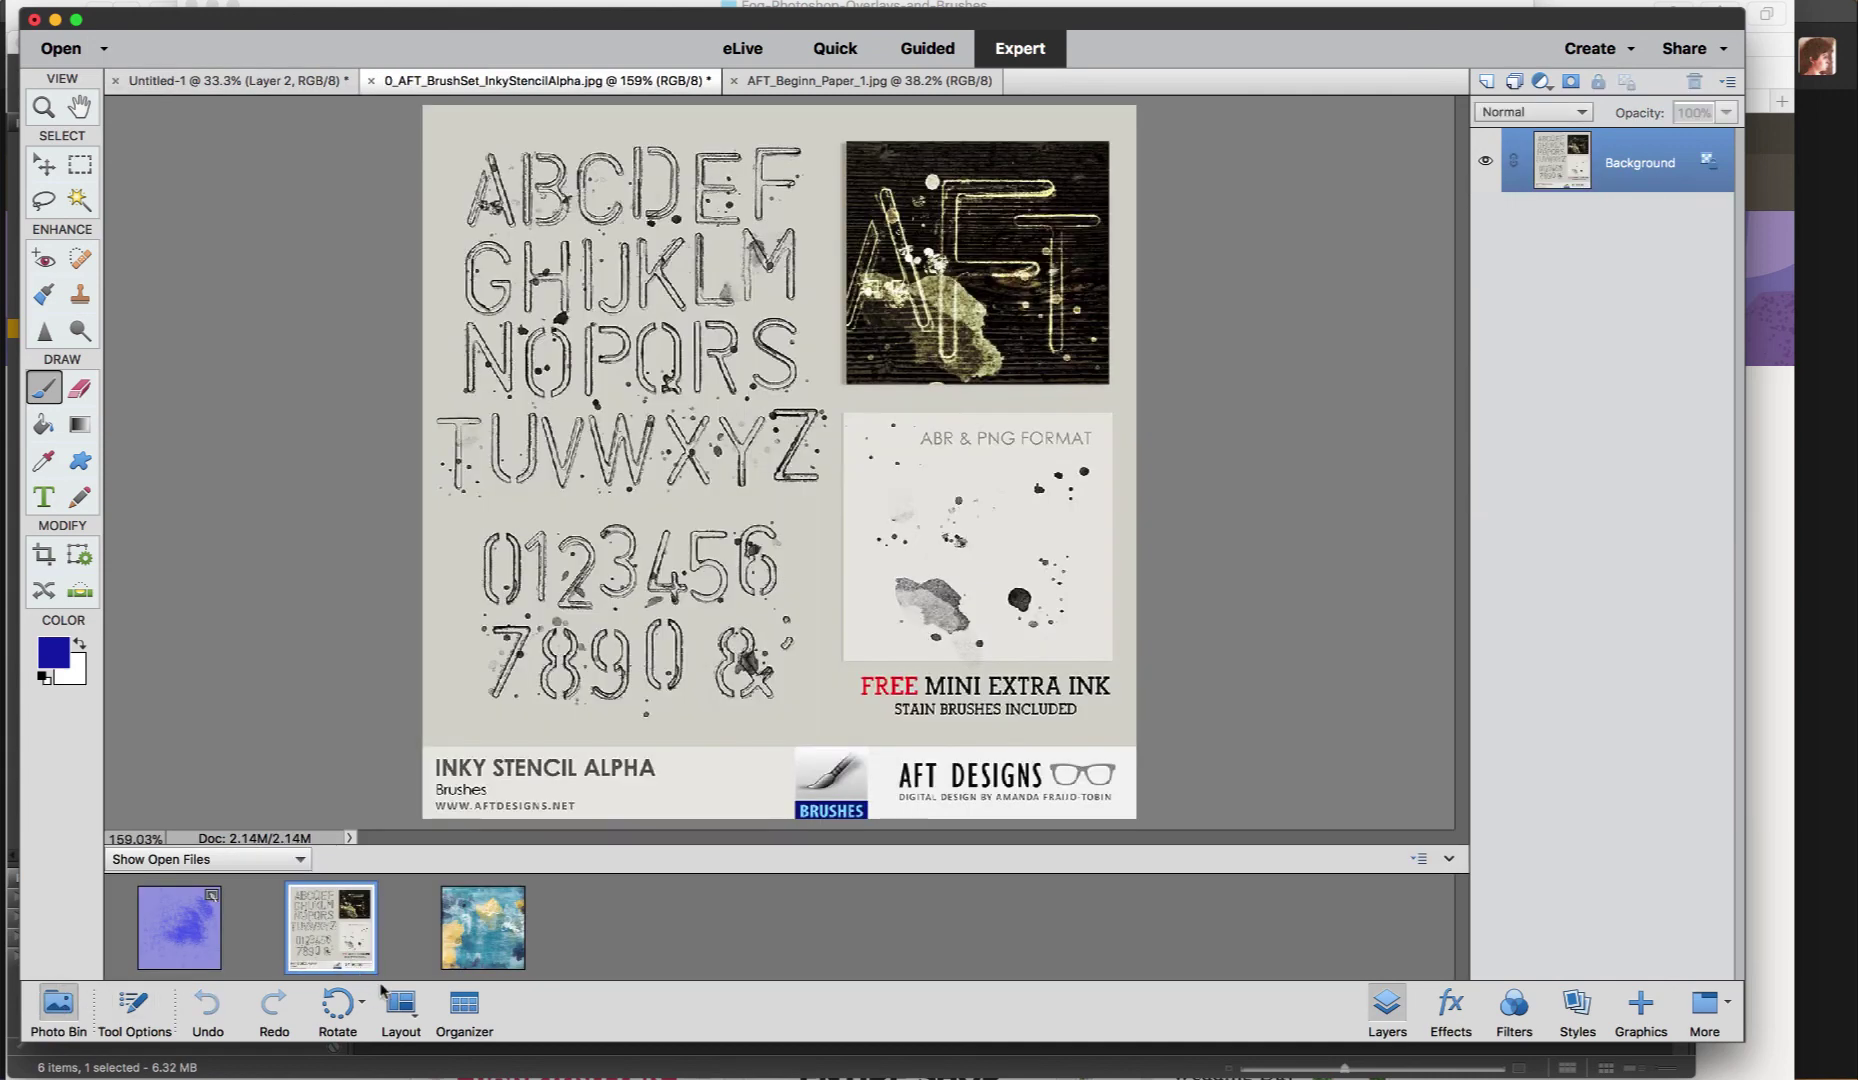